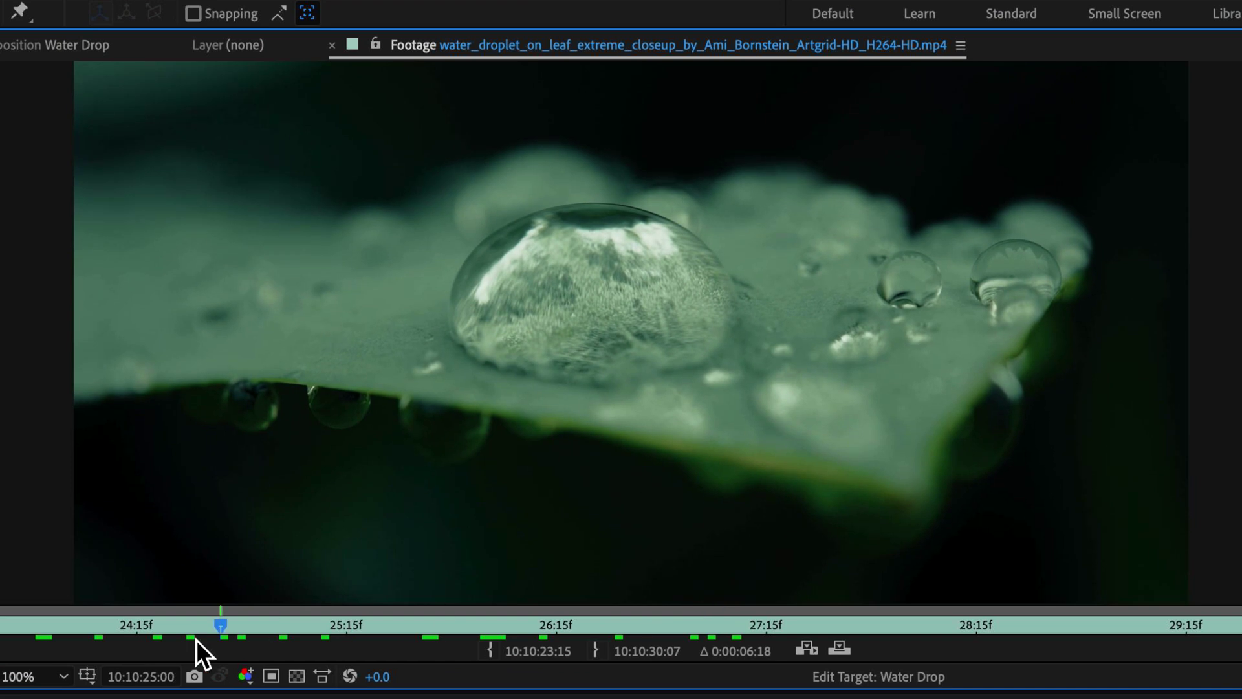
Step: Preview the water droplet clip and the misty jungle river aerial clip in the footage viewer
{"action": "left_click_drag", "start_coordinate": [308, 649], "coordinate": [125, 673]}
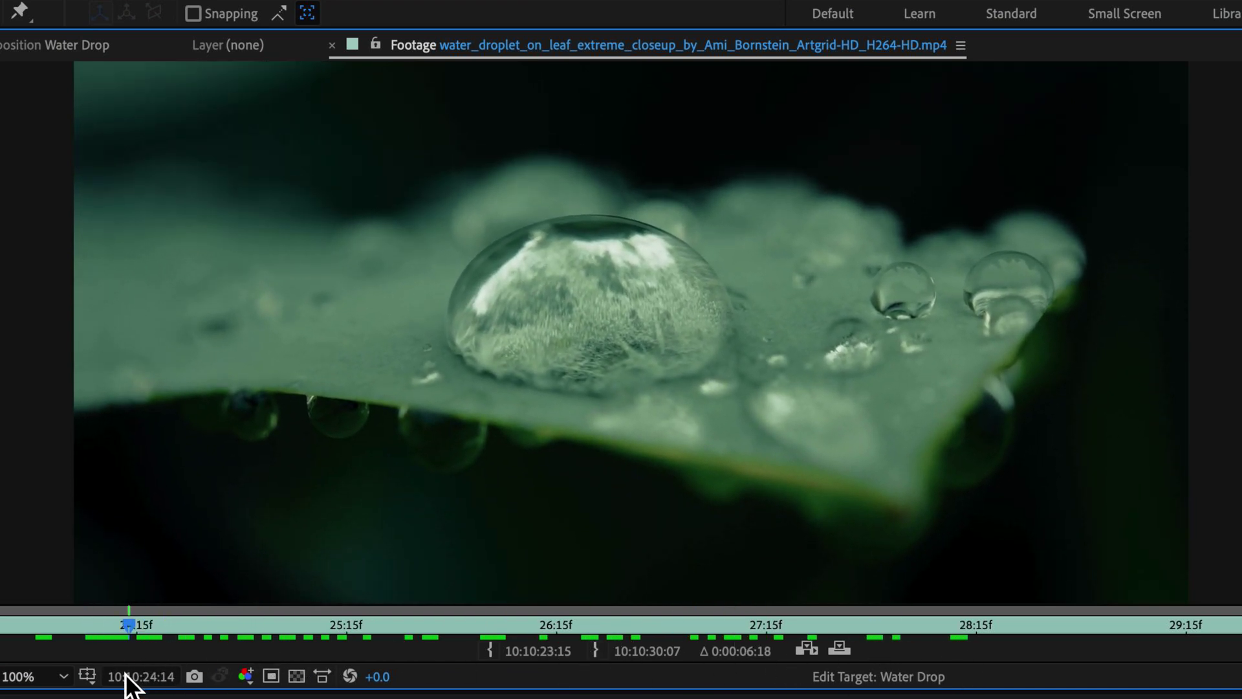
{"action": "key", "text": "space"}
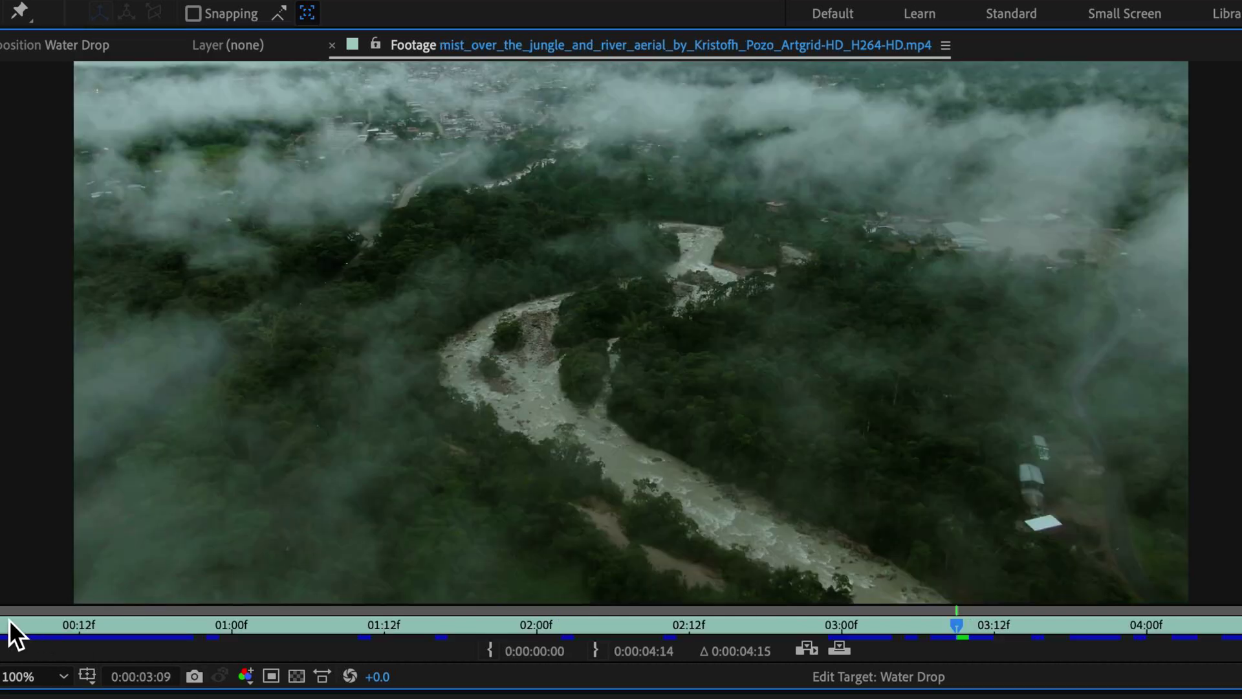
{"action": "left_click", "coordinate": [9, 630]}
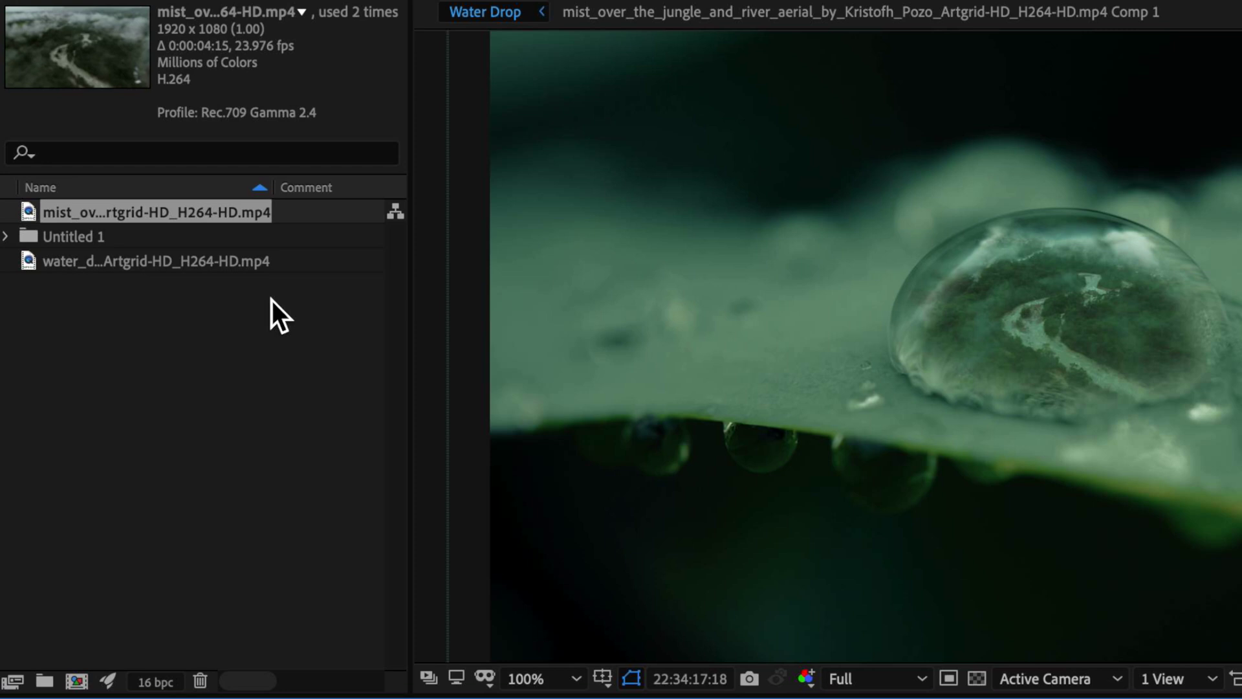
Step: Create a new composition from the water droplet footage
{"action": "left_click", "coordinate": [126, 263]}
{"action": "right_click", "coordinate": [106, 266]}
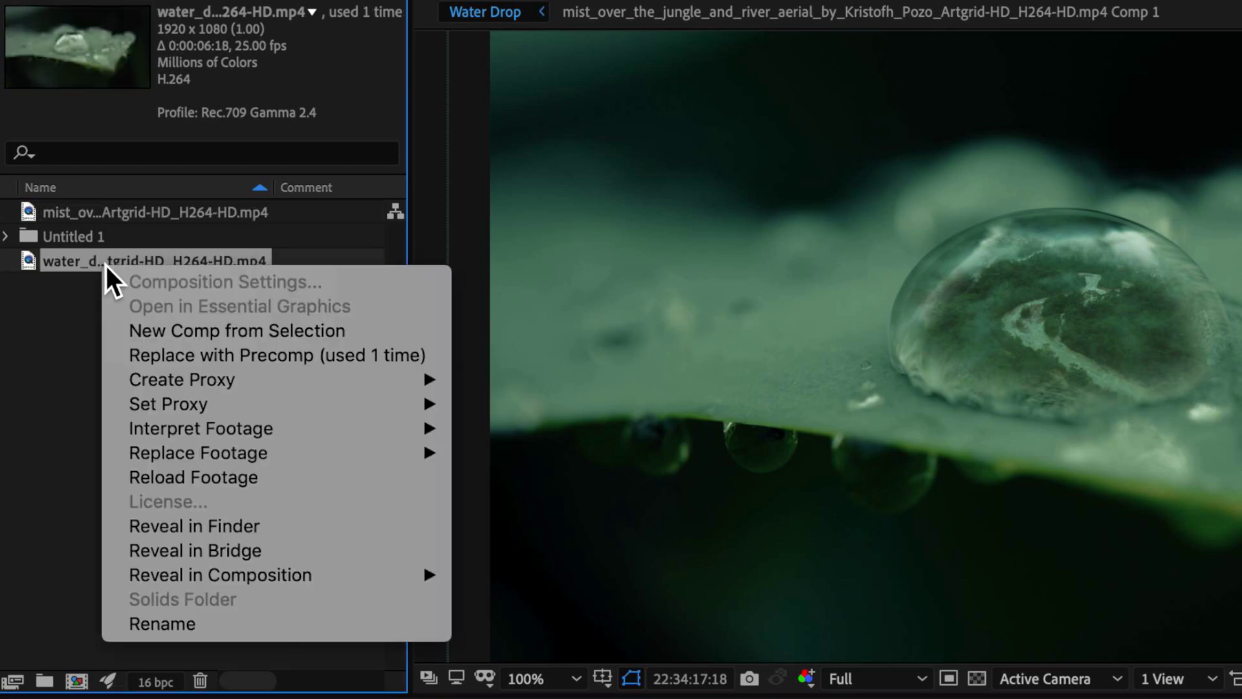
{"action": "left_click", "coordinate": [246, 336]}
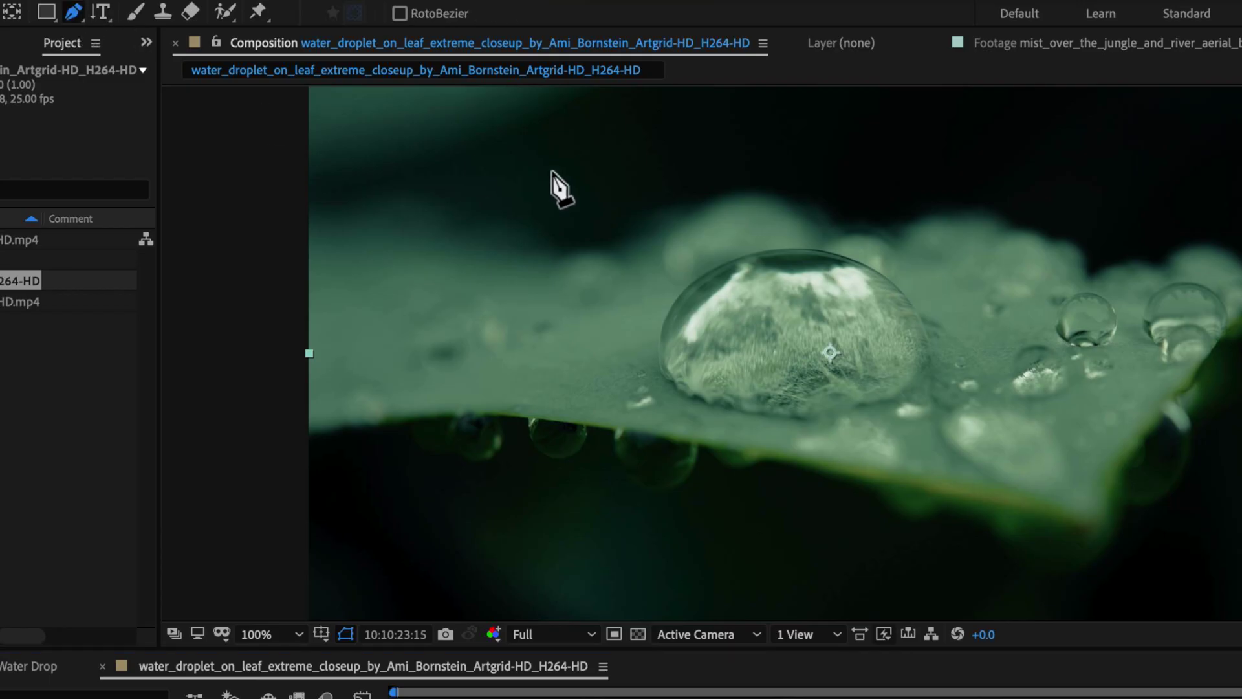
Step: Draw a closed, curved Pen mask around the outline of the large central droplet on the first frame
{"action": "key", "text": "period"}
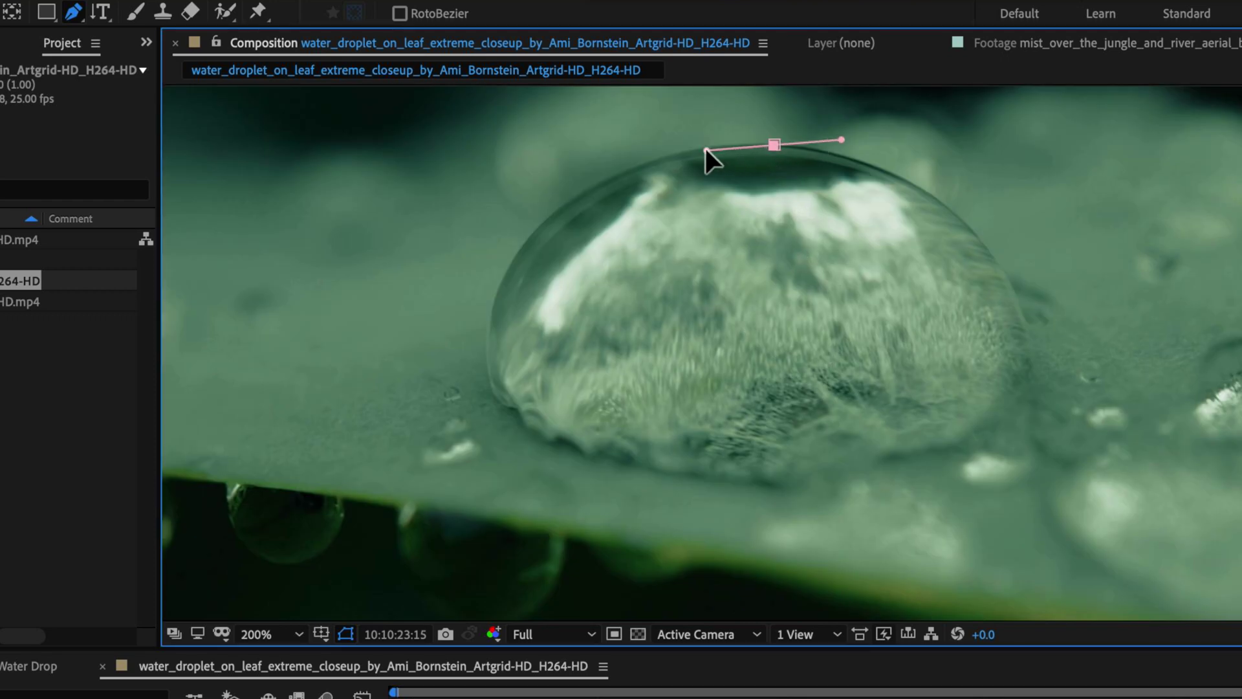
{"action": "left_click_drag", "start_coordinate": [705, 149], "coordinate": [702, 146]}
{"action": "left_click_drag", "start_coordinate": [594, 186], "coordinate": [585, 193]}
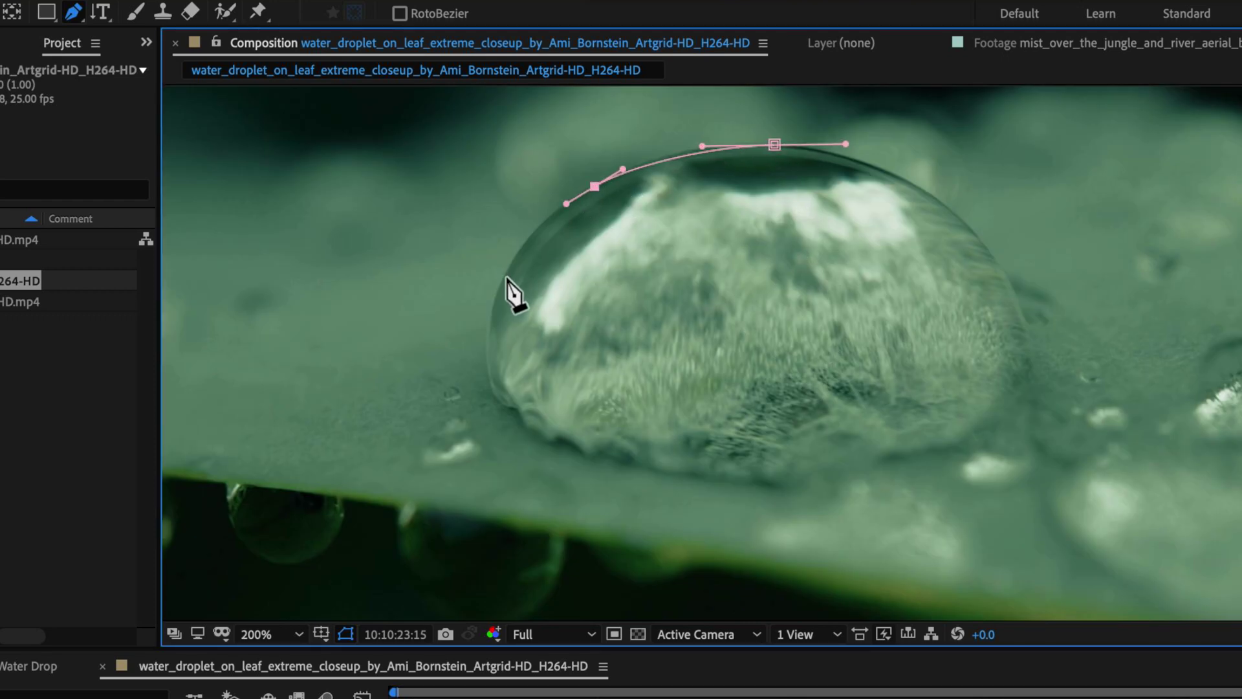
{"action": "left_click_drag", "start_coordinate": [495, 387], "coordinate": [505, 416]}
{"action": "left_click_drag", "start_coordinate": [661, 459], "coordinate": [758, 471]}
{"action": "left_click_drag", "start_coordinate": [662, 457], "coordinate": [662, 467]}
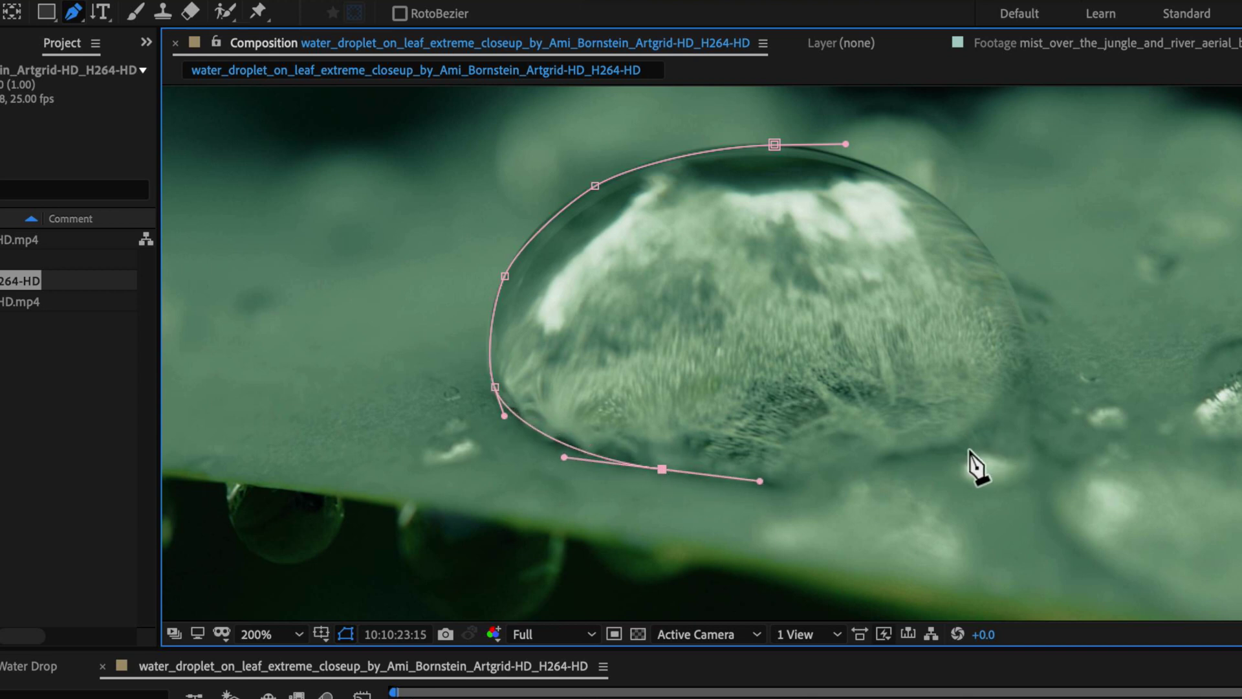
{"action": "left_click_drag", "start_coordinate": [962, 449], "coordinate": [1013, 432]}
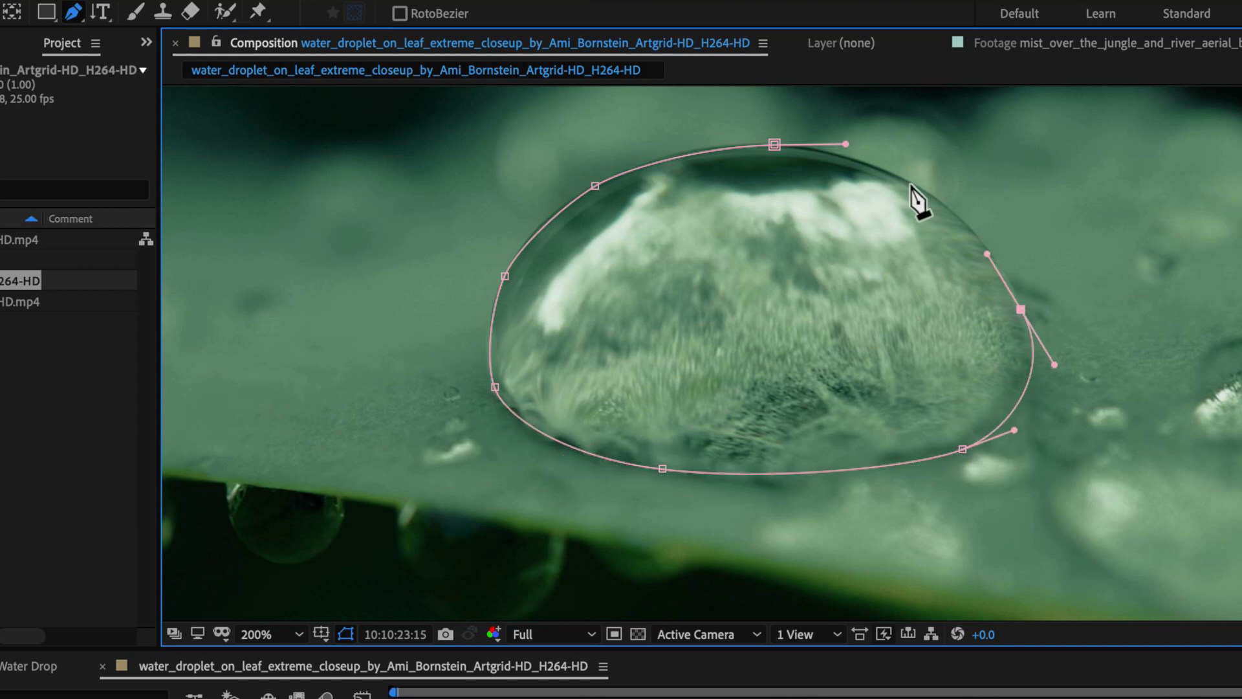
{"action": "left_click", "coordinate": [773, 144]}
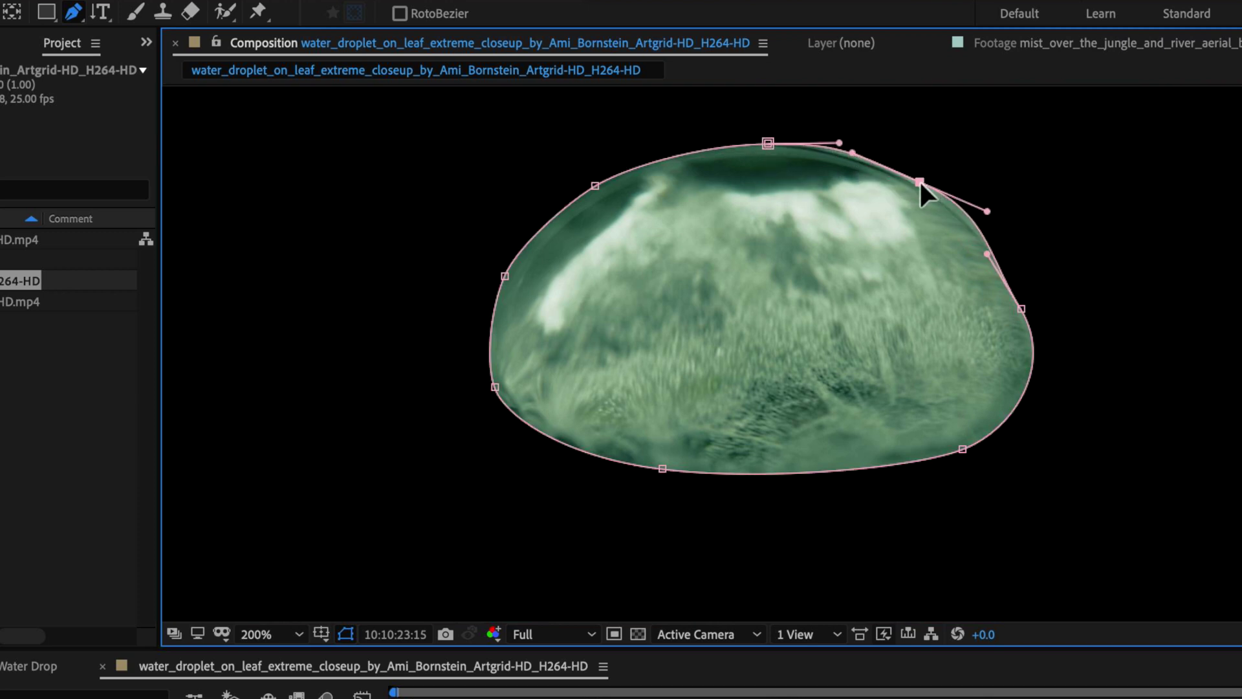
{"action": "left_click", "coordinate": [768, 143]}
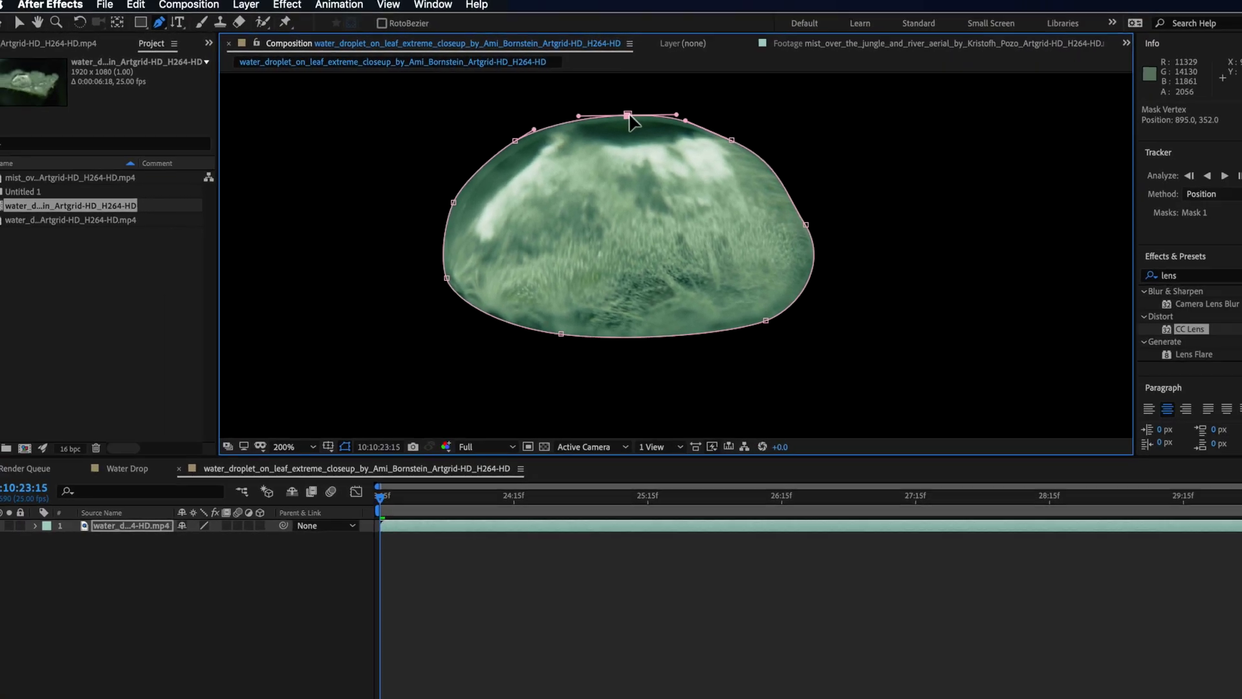
Step: Track the droplet mask forward through the clip with the Position method and scrub through to check it
{"action": "key", "text": "m"}
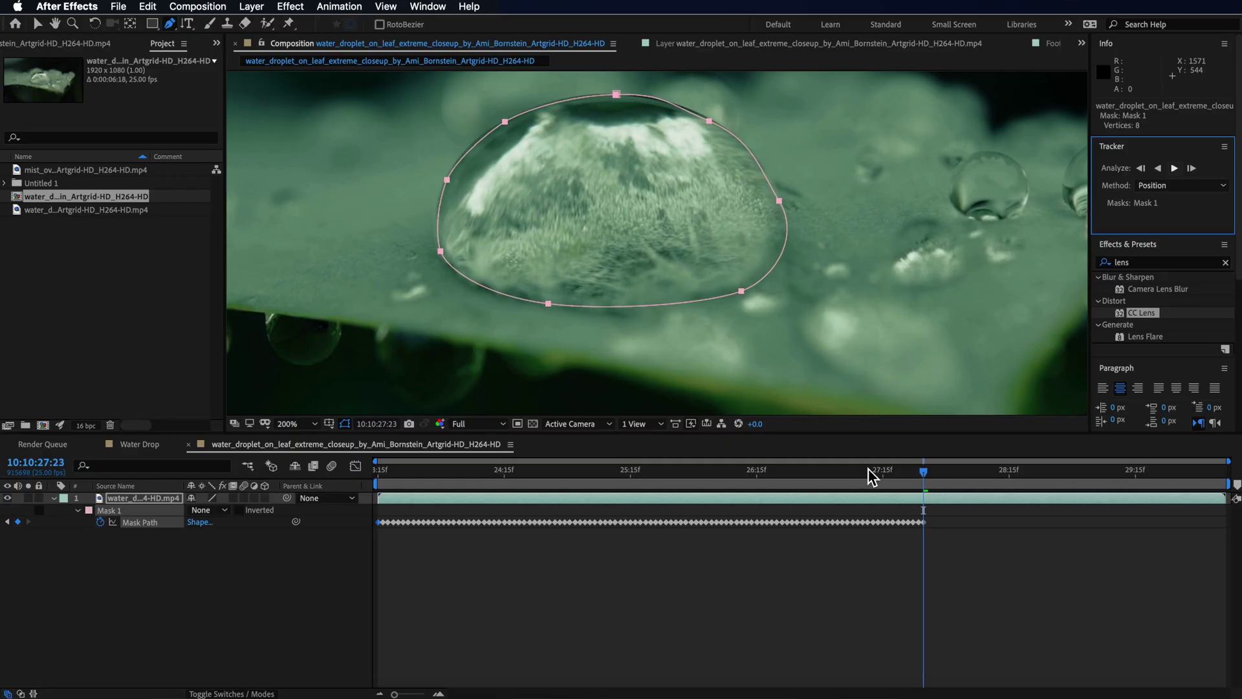
{"action": "left_click", "coordinate": [876, 476]}
{"action": "left_click_drag", "start_coordinate": [876, 476], "coordinate": [494, 508]}
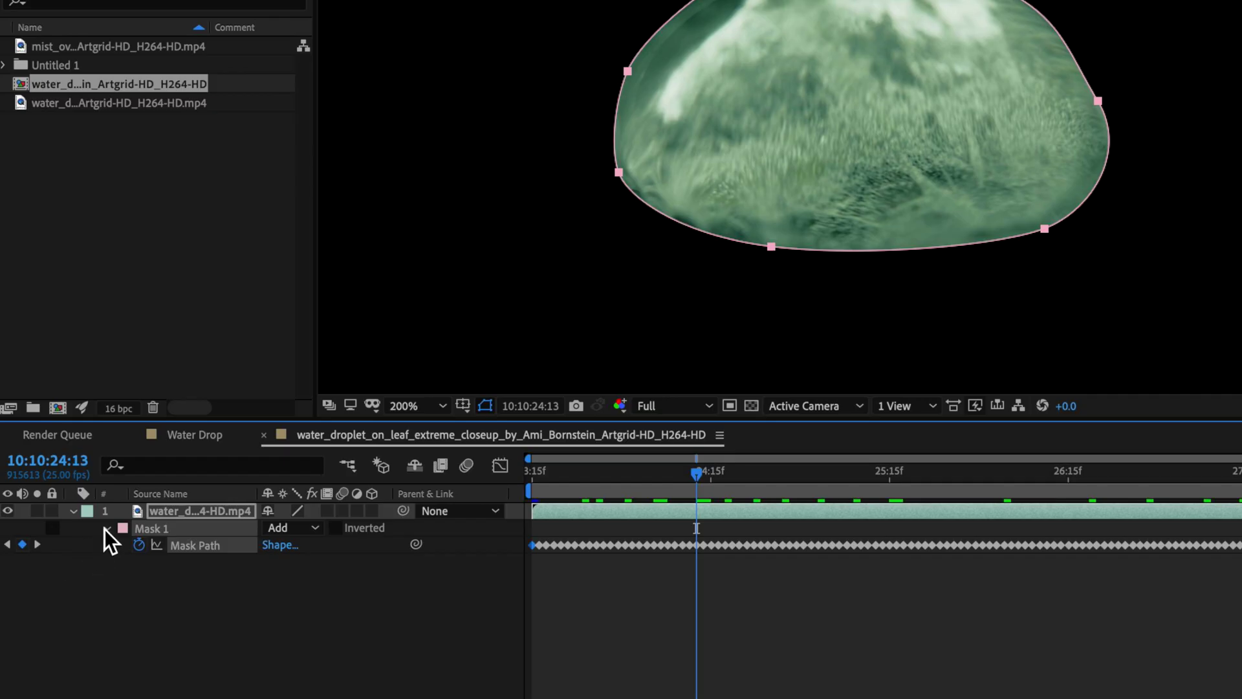
Step: Set the droplet mask to Subtract, with a feather of 50 pixels and an expansion of -17 pixels
{"action": "left_click", "coordinate": [77, 510]}
{"action": "left_click", "coordinate": [77, 510]}
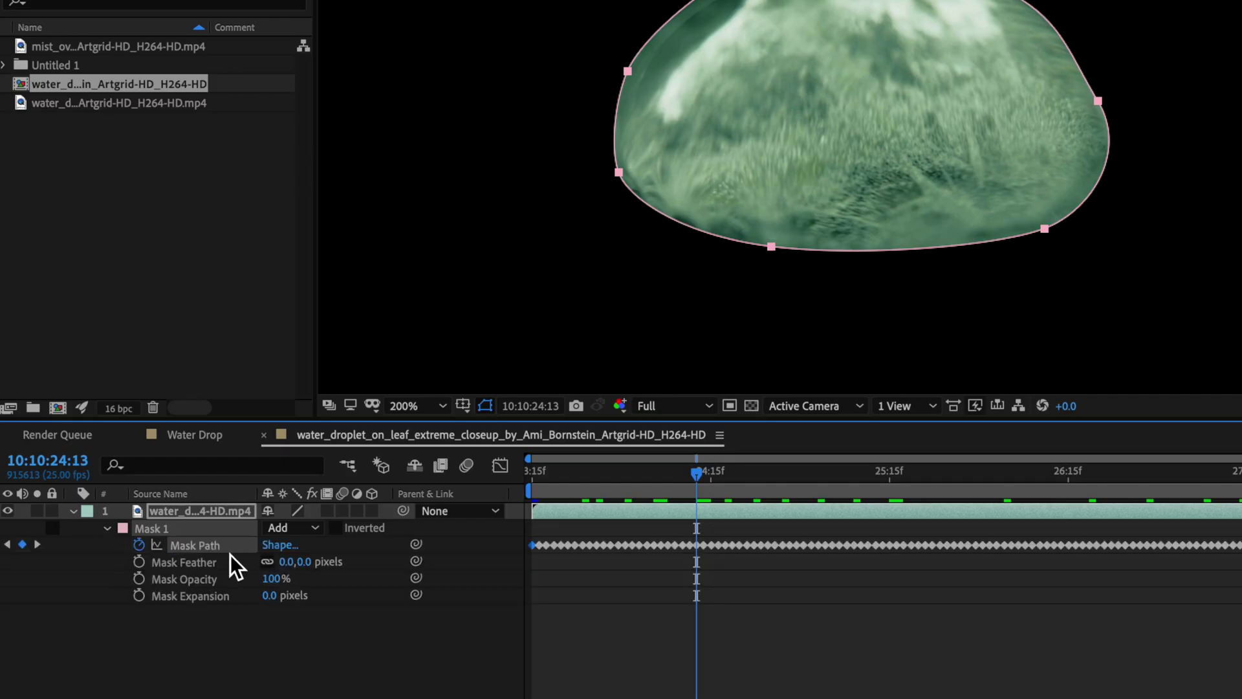
{"action": "left_click", "coordinate": [304, 530]}
{"action": "left_click", "coordinate": [297, 586]}
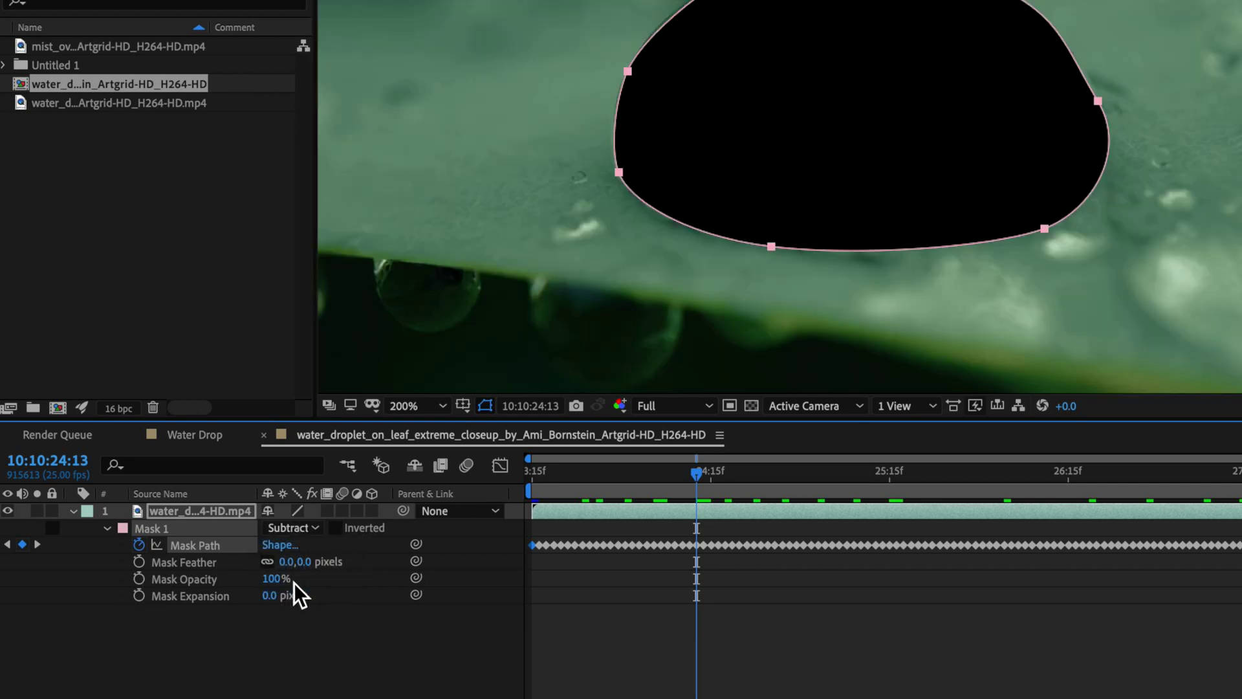
{"action": "left_click_drag", "start_coordinate": [308, 562], "coordinate": [355, 564]}
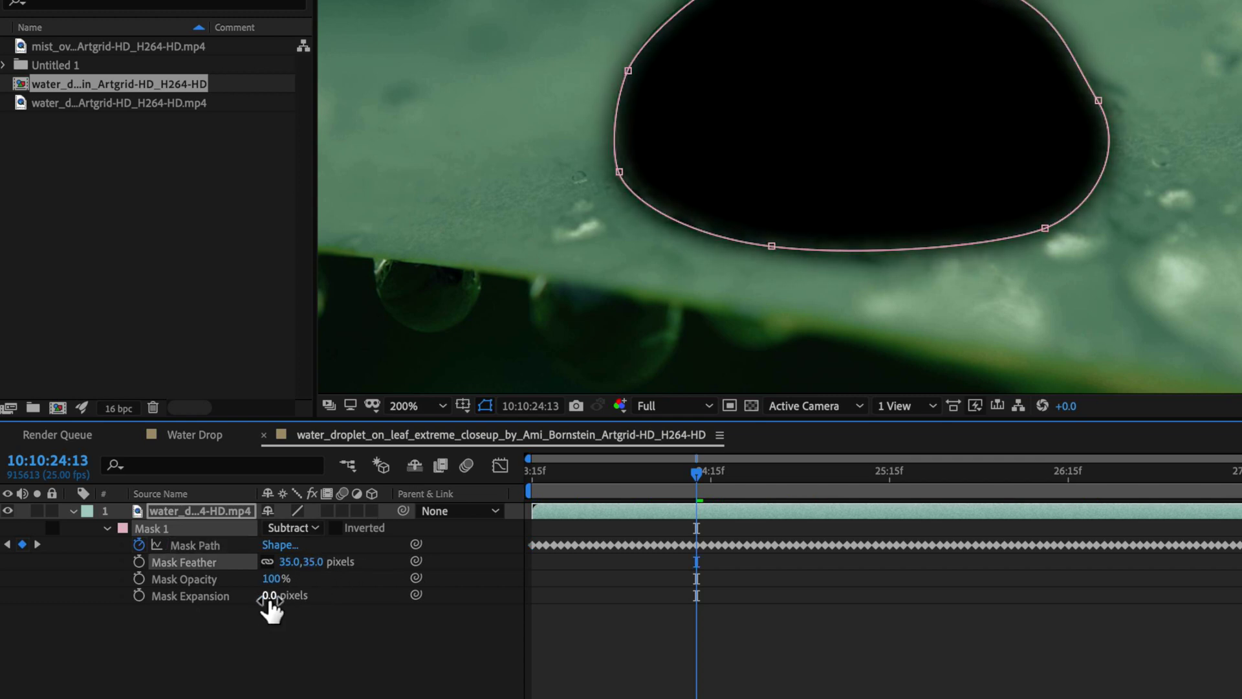
{"action": "left_click_drag", "start_coordinate": [236, 599], "coordinate": [276, 611]}
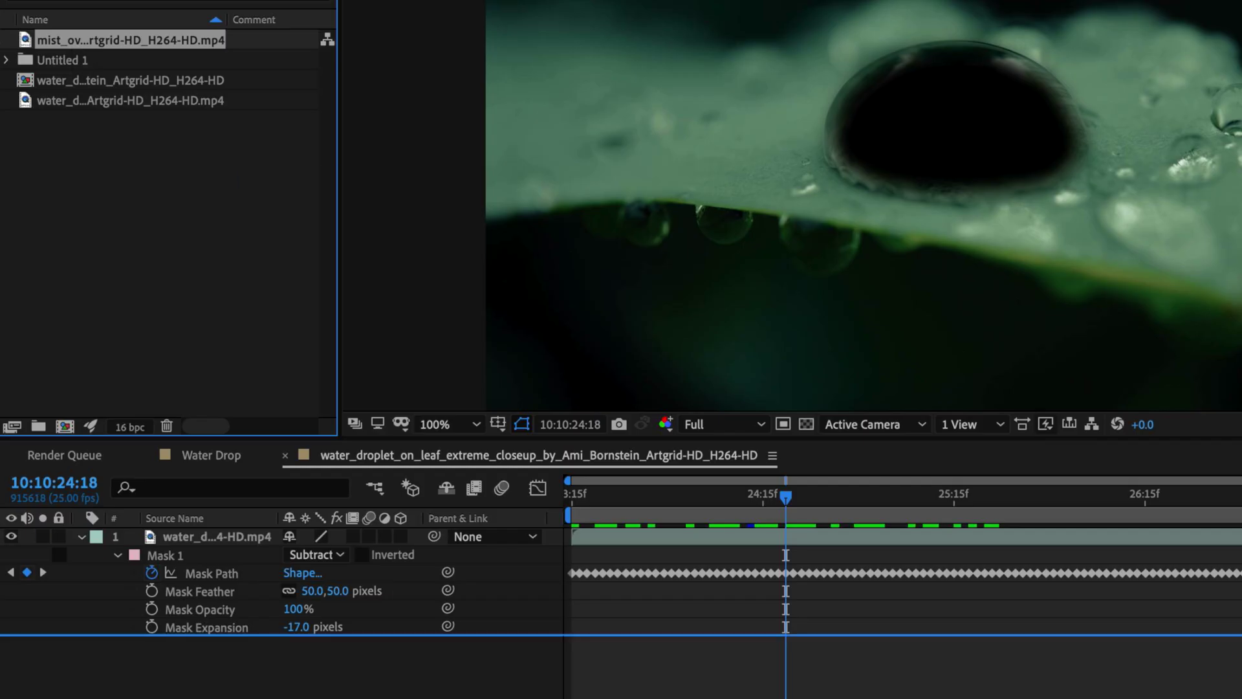
Step: Place the misty jungle river footage beneath the masked droplet layer near the composition's start, and preview the composite
{"action": "left_click_drag", "start_coordinate": [129, 40], "coordinate": [799, 635]}
{"action": "left_click_drag", "start_coordinate": [976, 510], "coordinate": [583, 504]}
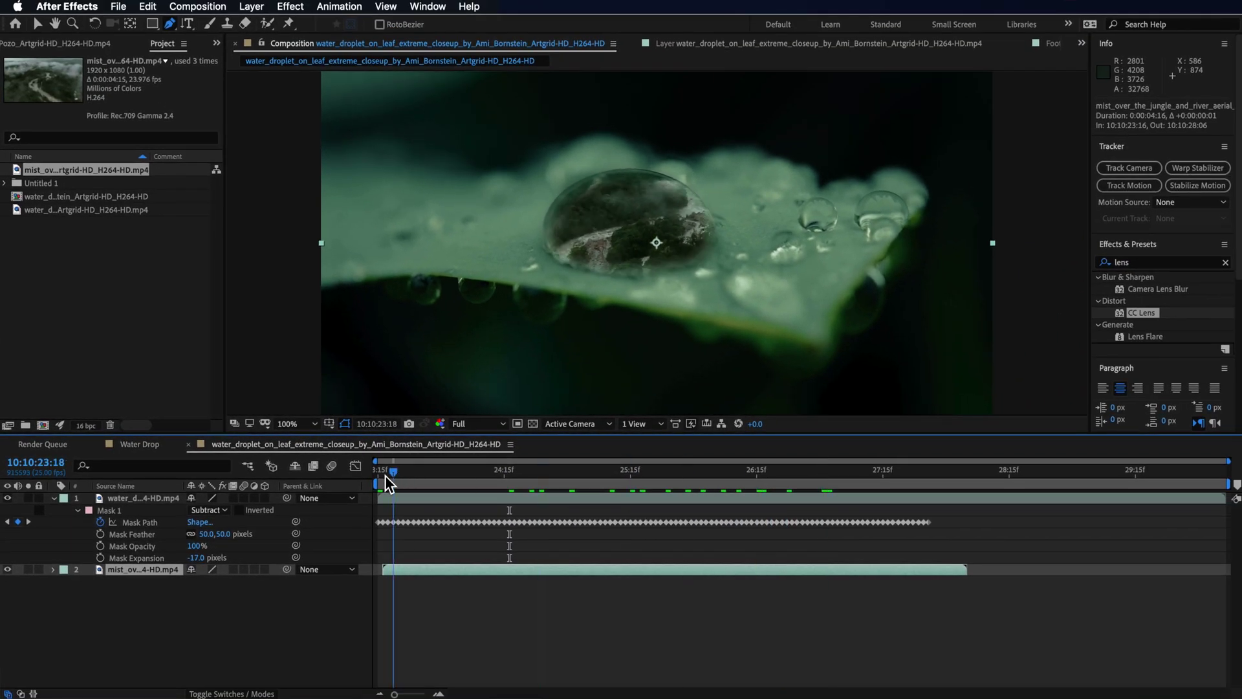
{"action": "left_click_drag", "start_coordinate": [386, 483], "coordinate": [364, 482]}
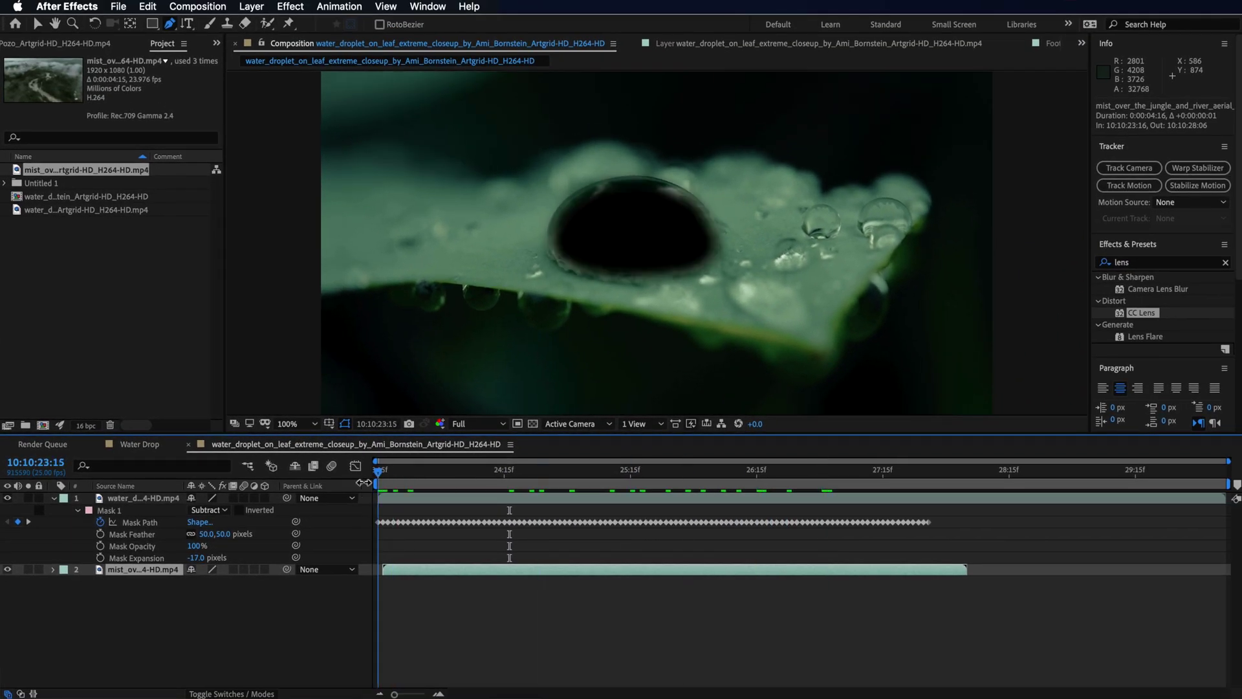
{"action": "key", "text": "space"}
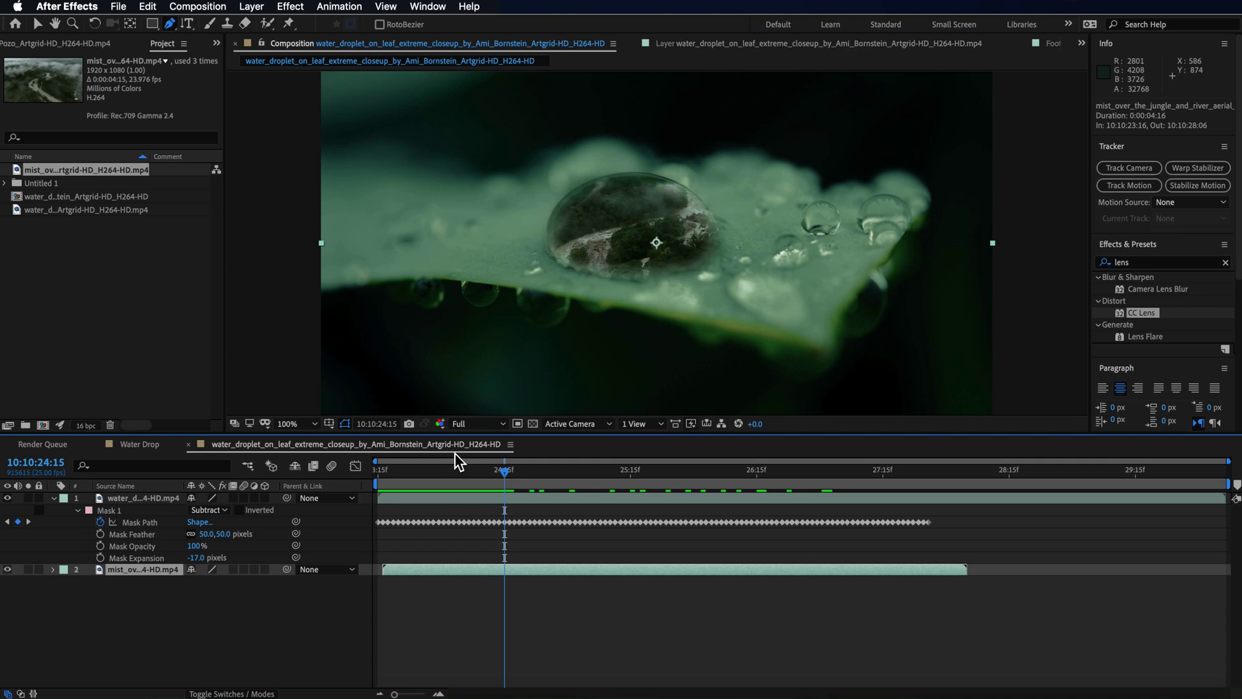
Step: Set up Track Motion on the droplet layer with Position and Rotation, placing enlarged track points on the leaf at either side of the droplet
{"action": "left_click", "coordinate": [449, 497]}
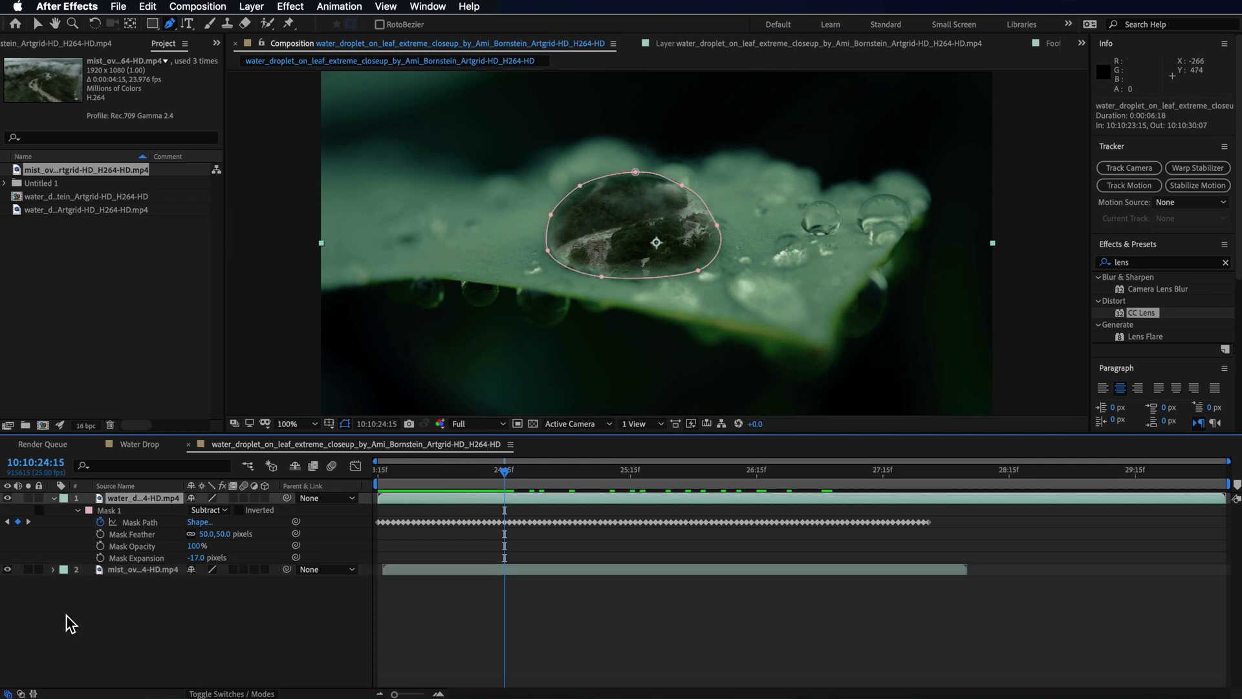
{"action": "left_click", "coordinate": [127, 602]}
{"action": "left_click", "coordinate": [140, 499]}
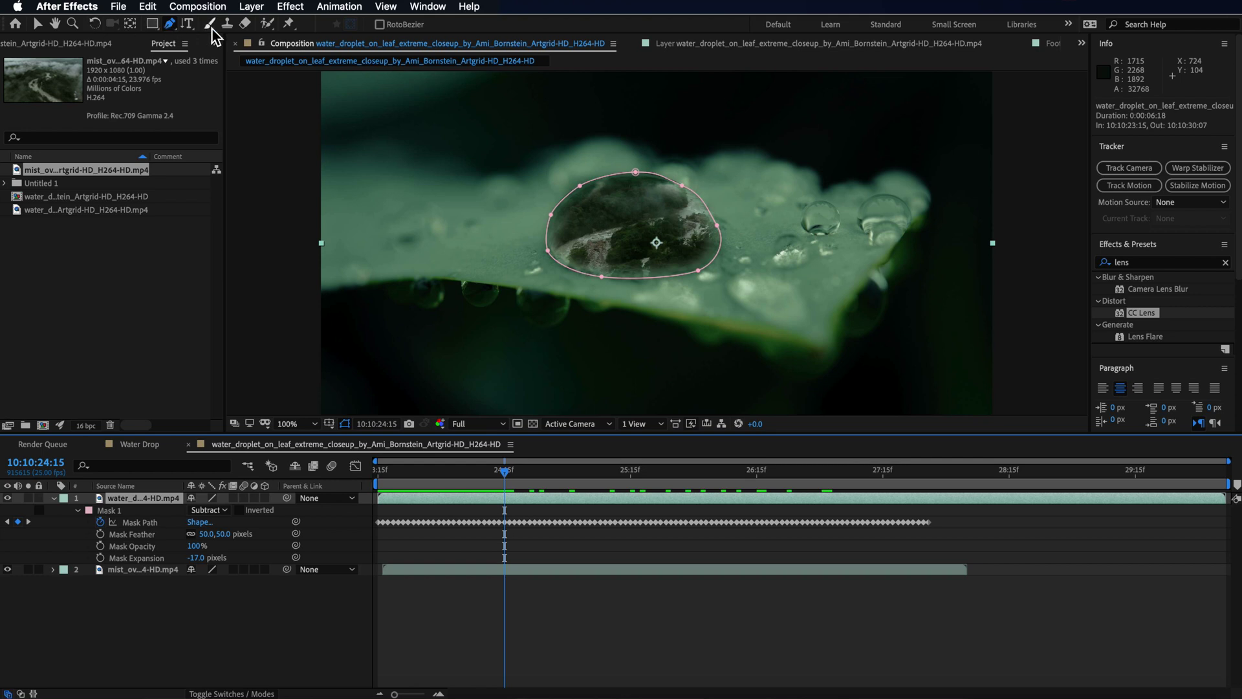
{"action": "left_click", "coordinate": [1129, 185]}
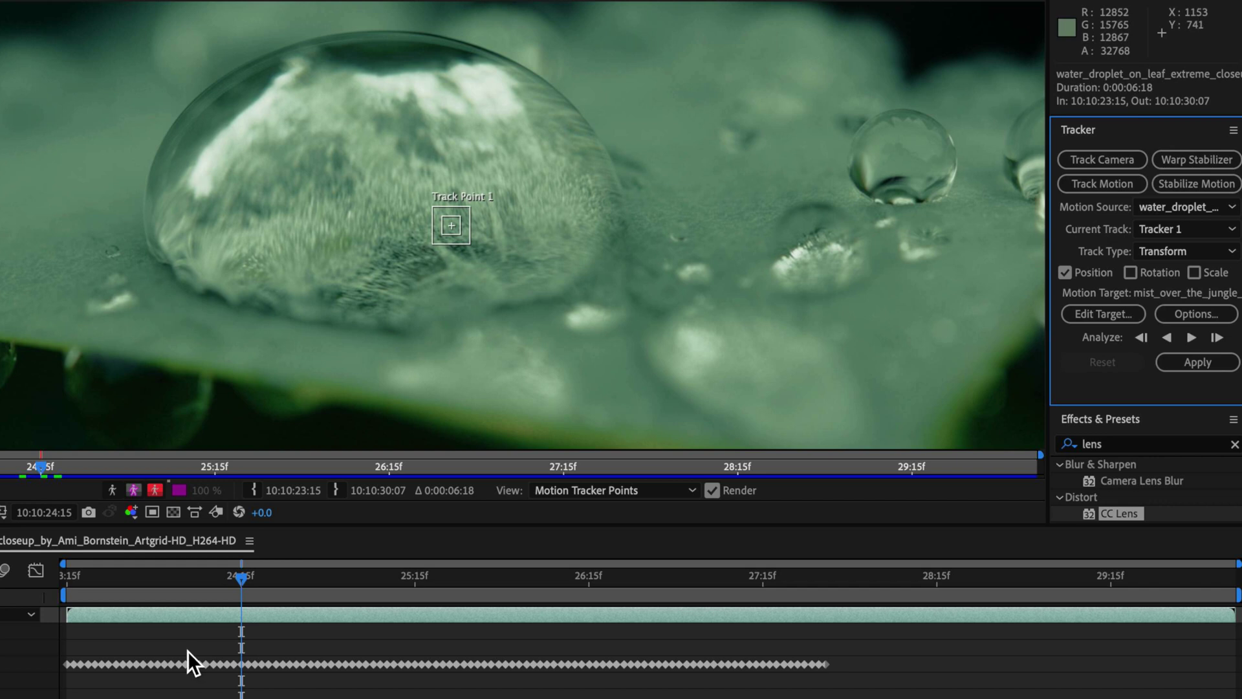
{"action": "left_click", "coordinate": [1195, 272]}
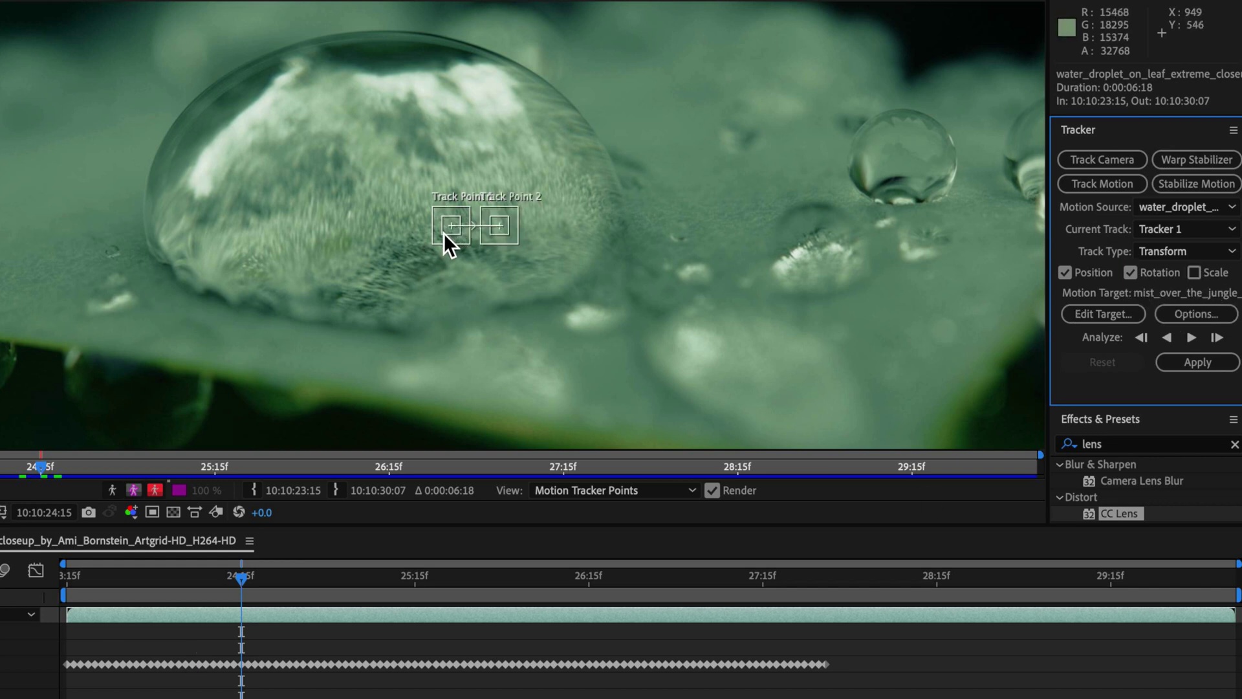
{"action": "left_click_drag", "start_coordinate": [433, 244], "coordinate": [64, 278]}
{"action": "left_click_drag", "start_coordinate": [509, 231], "coordinate": [718, 275]}
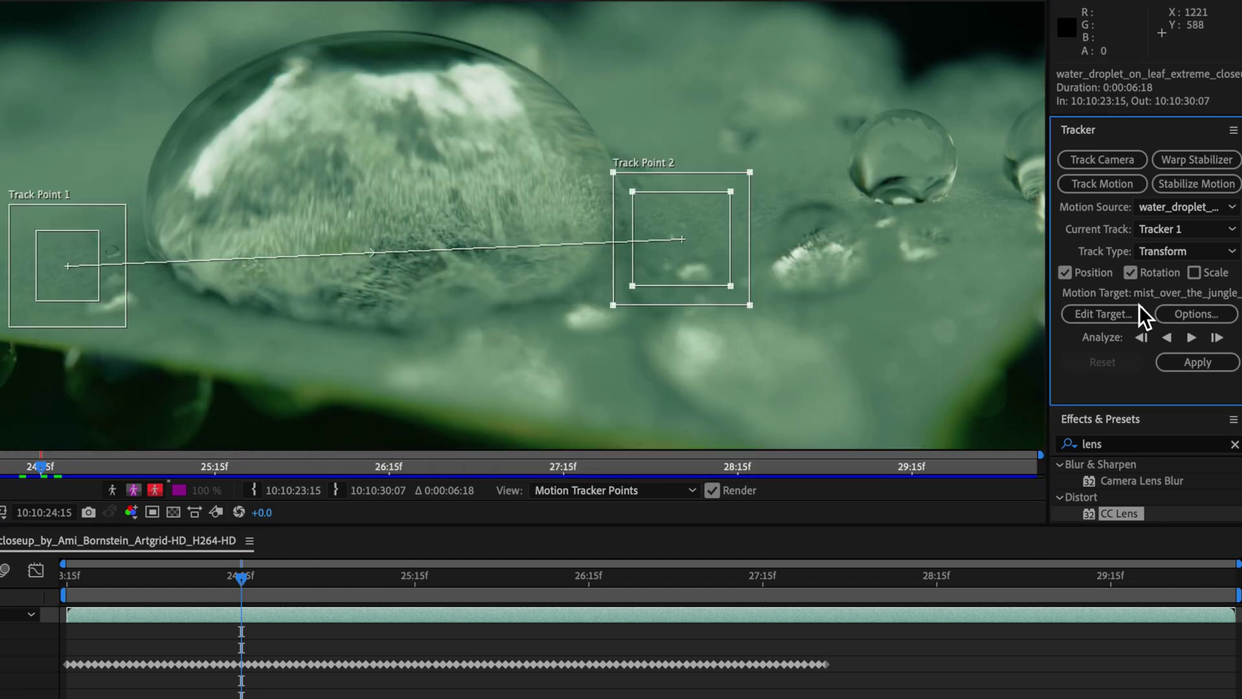
Step: Analyze both track points backward to the clip's start, and forward from 10:10:24:15
{"action": "left_click", "coordinate": [1166, 339]}
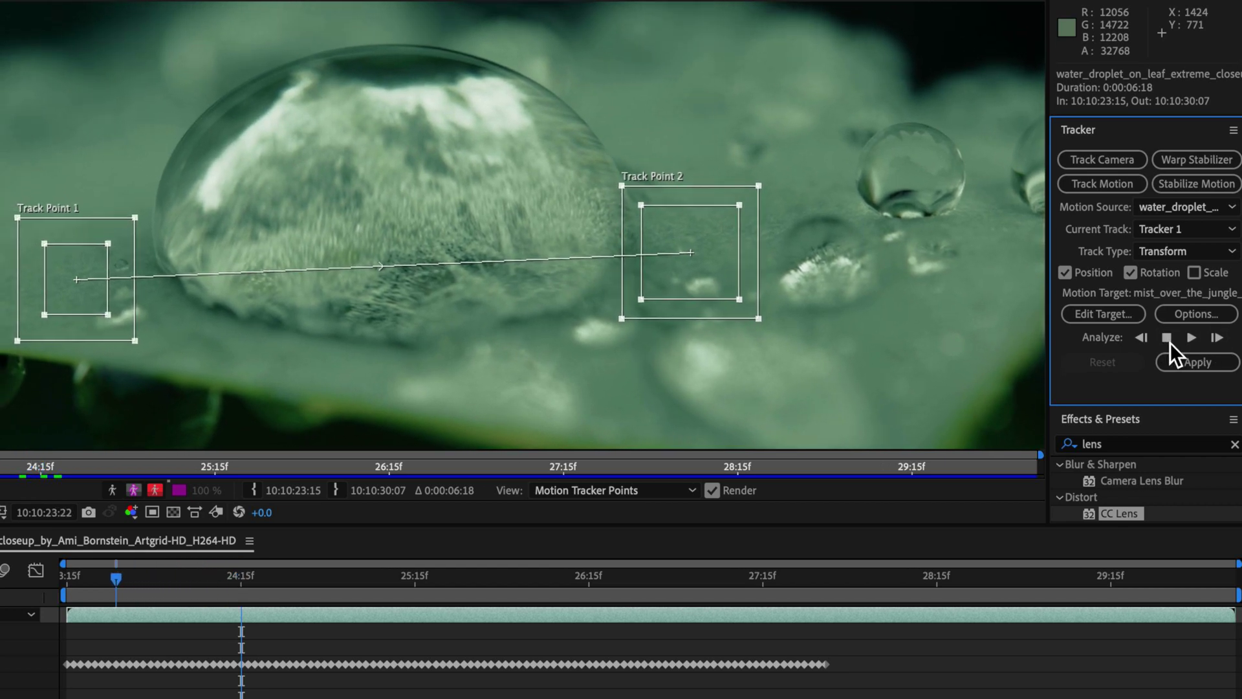
{"action": "left_click", "coordinate": [243, 577]}
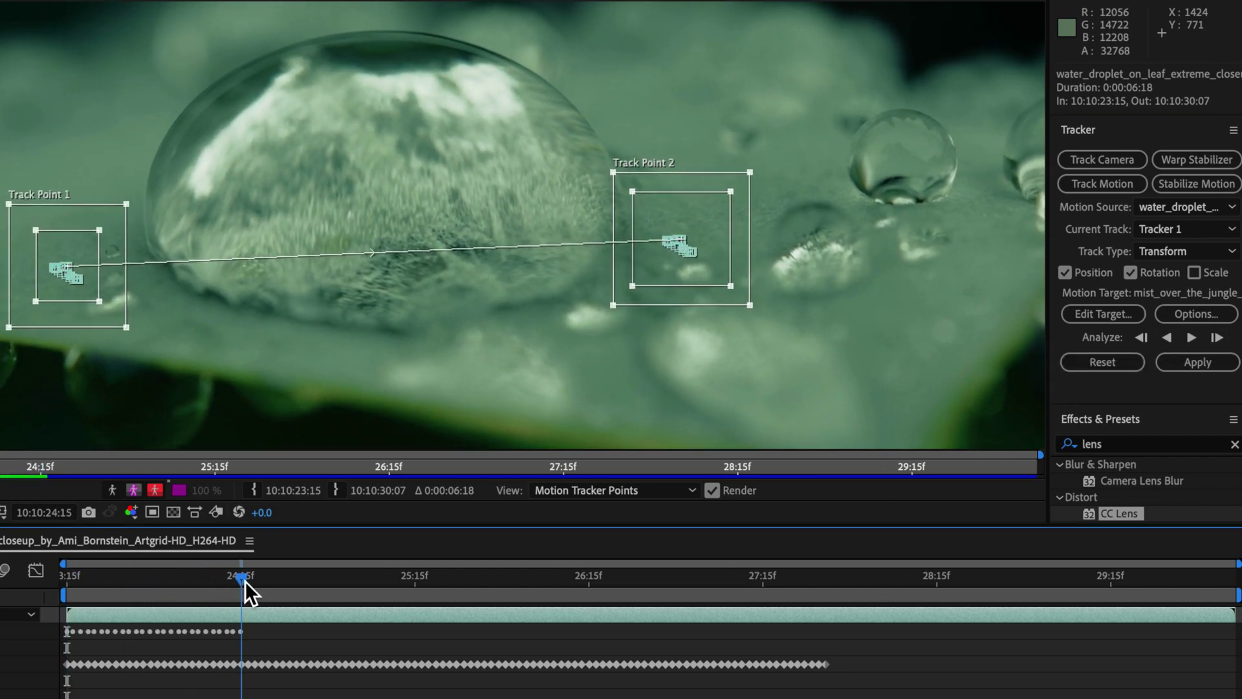
{"action": "left_click", "coordinate": [1198, 343]}
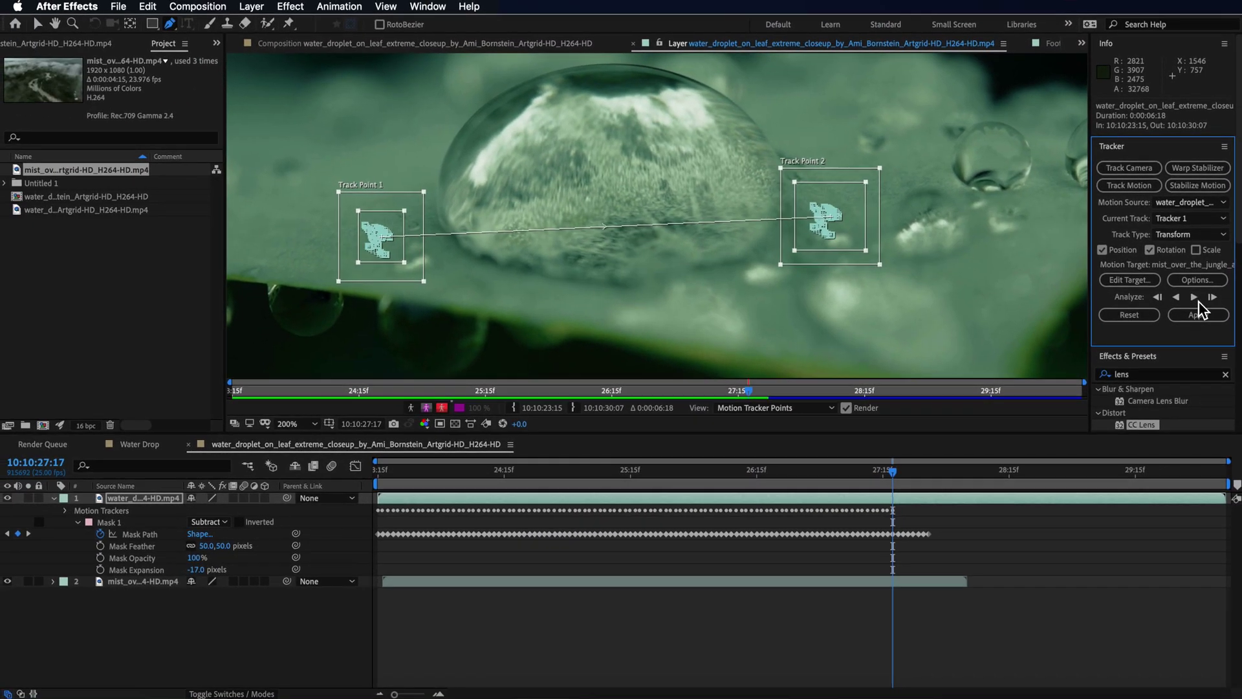
Step: Add a null object to the composition and reselect the tracked droplet layer
{"action": "right_click", "coordinate": [52, 564]}
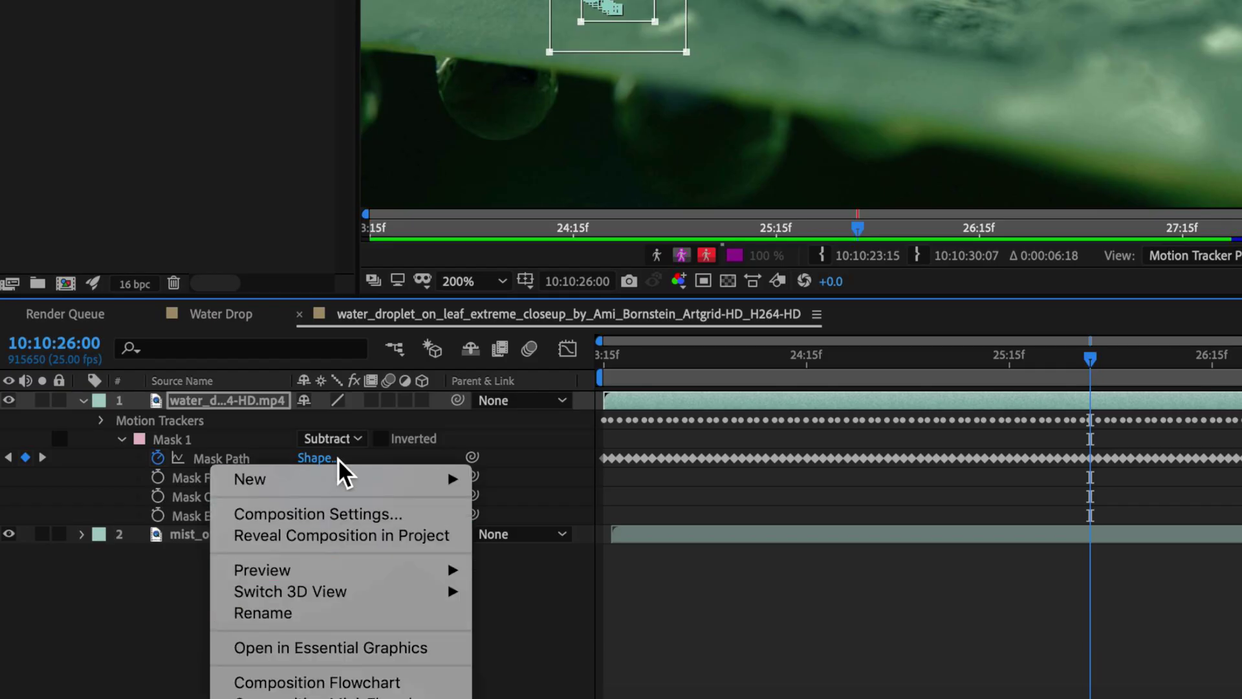
{"action": "mouse_move", "coordinate": [138, 575]}
{"action": "left_click", "coordinate": [557, 596]}
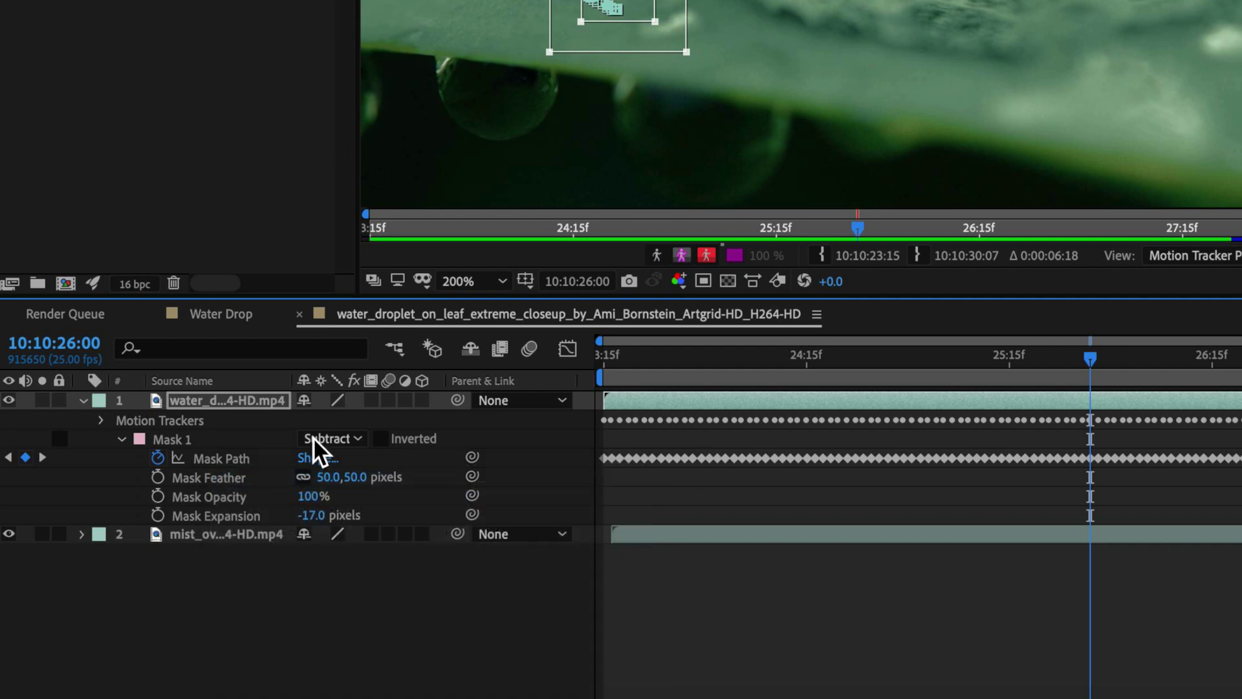
{"action": "left_click", "coordinate": [870, 419]}
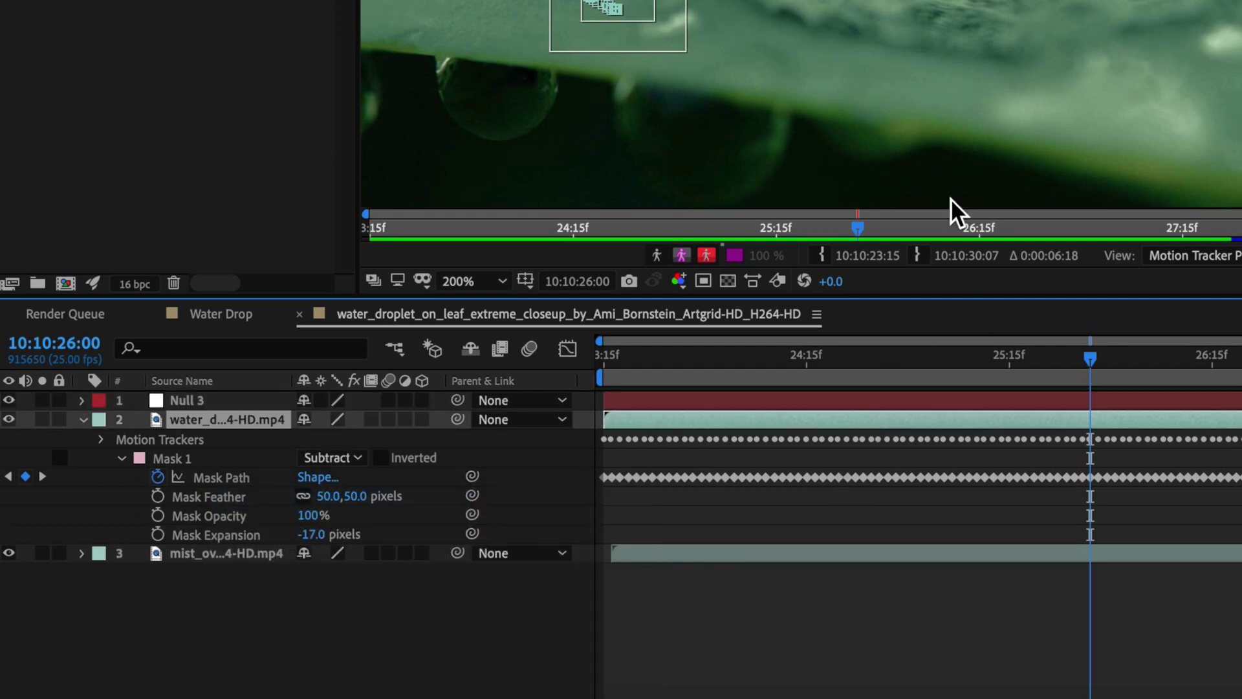
Step: Set the null as the motion target and apply the tracking data to it in X and Y dimensions
{"action": "left_click", "coordinate": [1093, 357]}
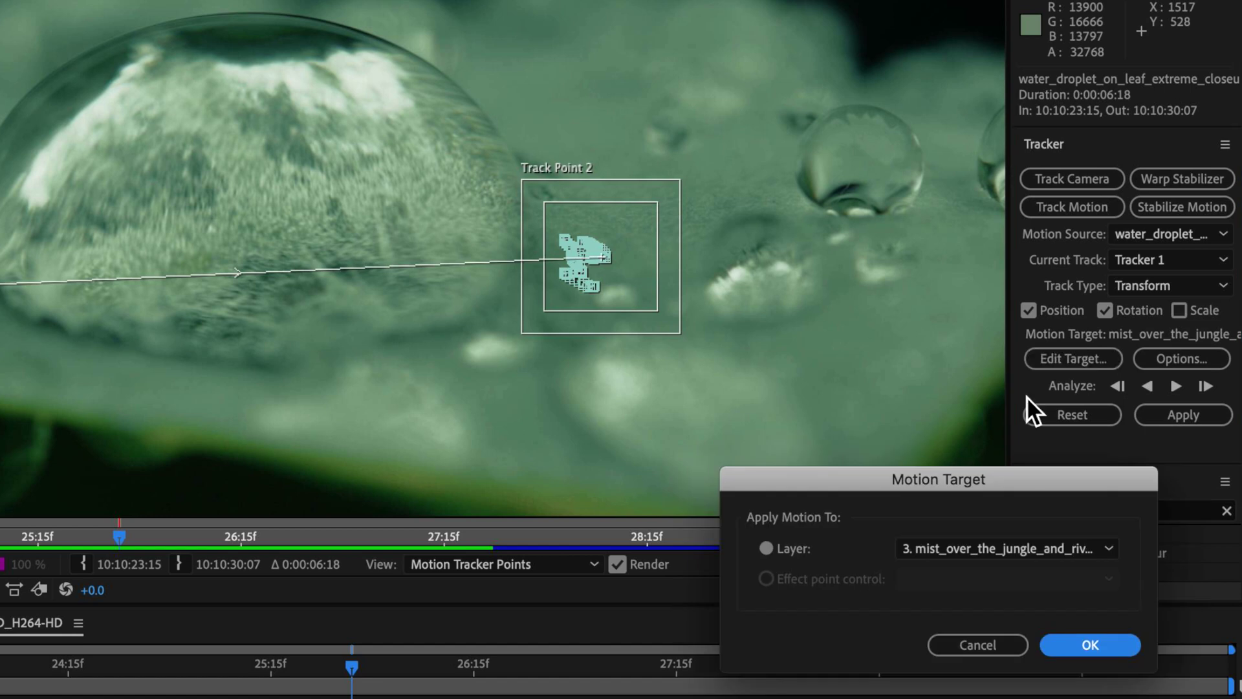
{"action": "left_click", "coordinate": [937, 547]}
{"action": "left_click", "coordinate": [933, 564]}
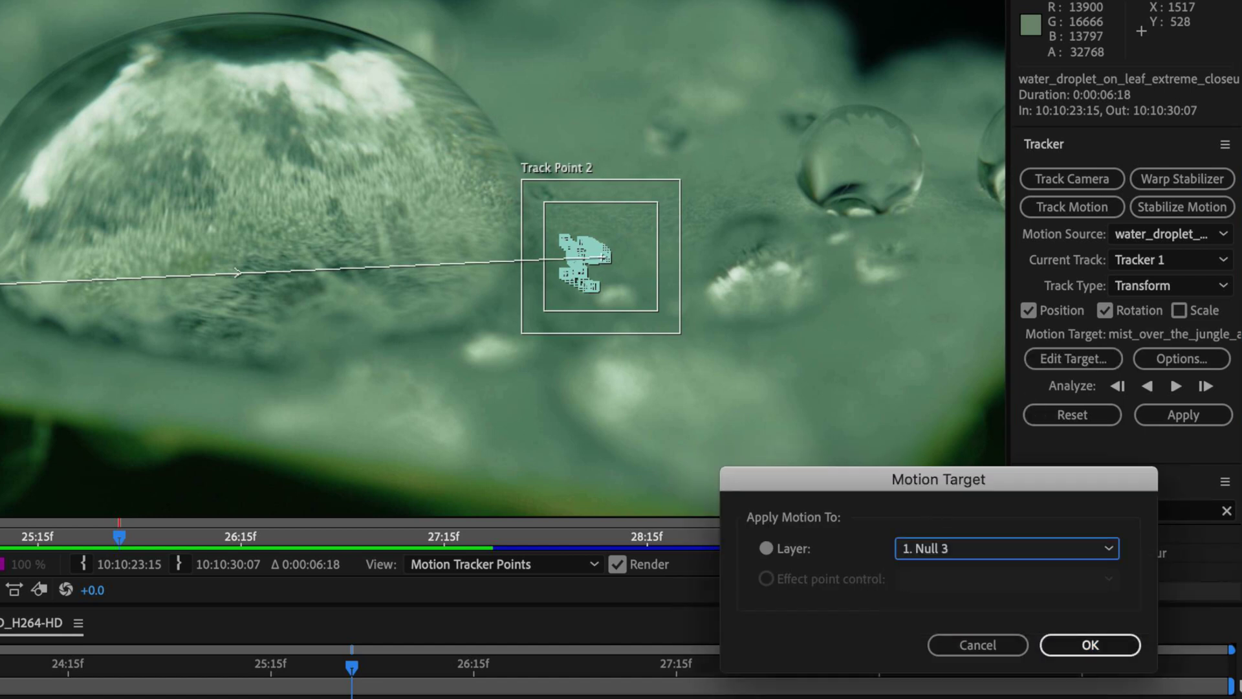
{"action": "left_click", "coordinate": [1123, 640]}
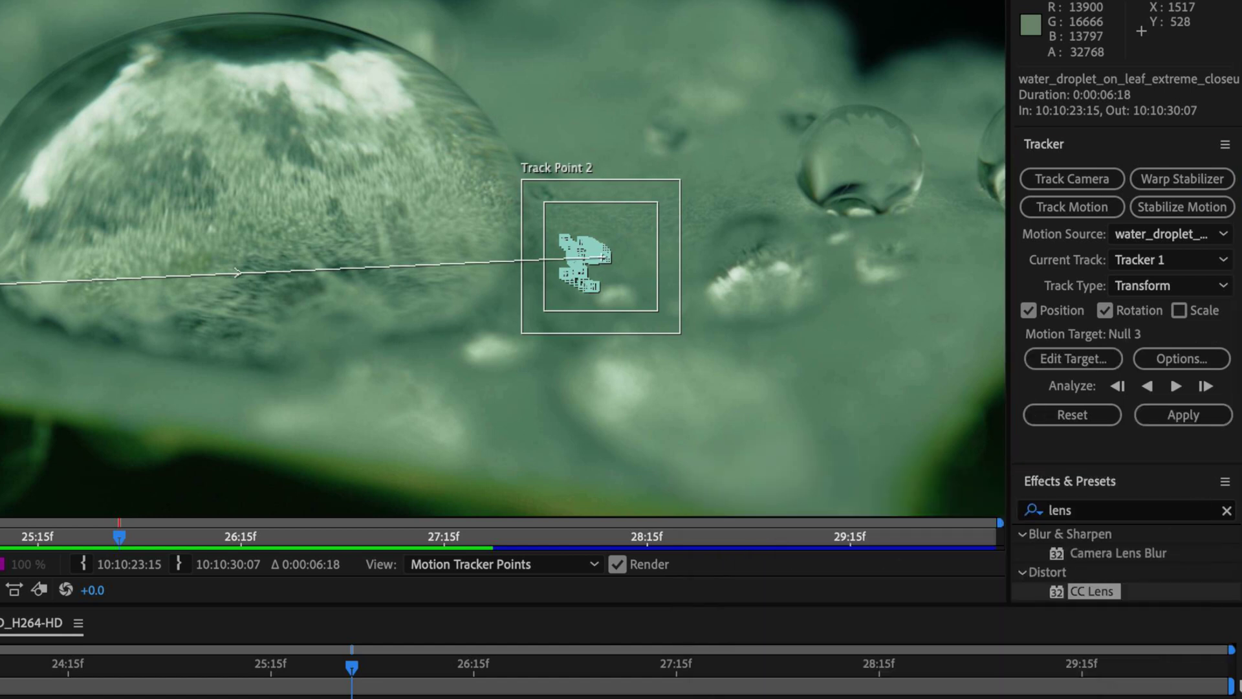
{"action": "left_click_drag", "start_coordinate": [75, 695], "coordinate": [238, 383]}
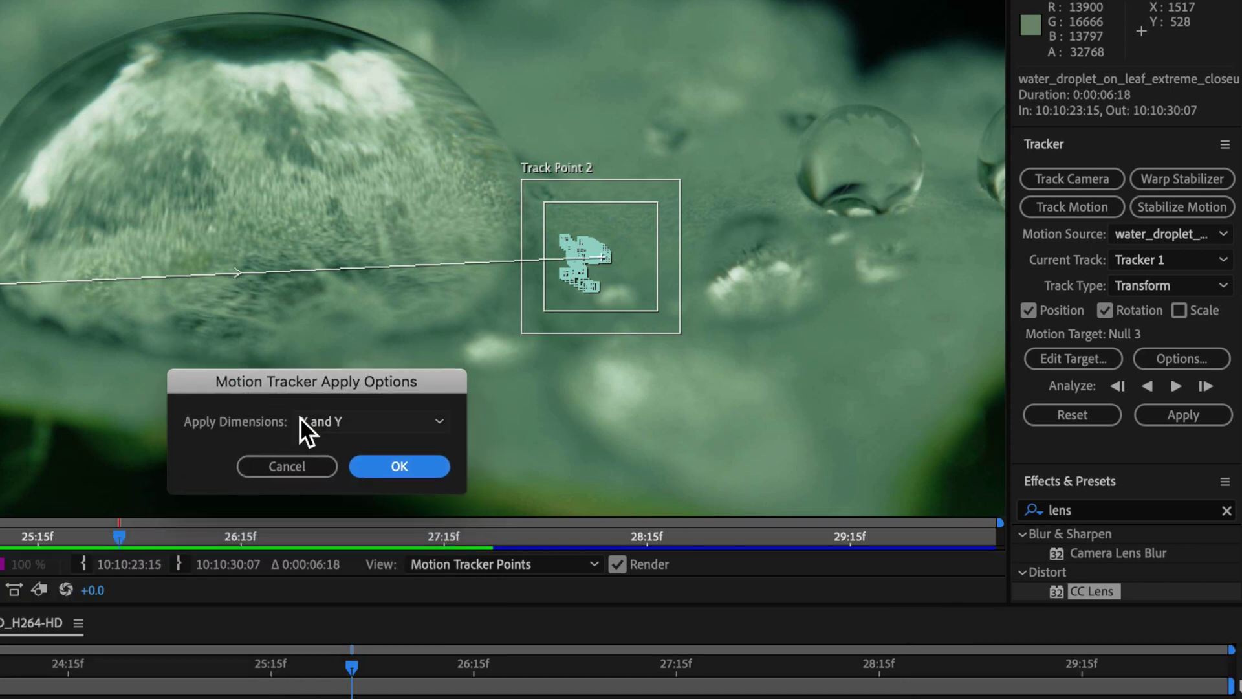
{"action": "left_click", "coordinate": [383, 462]}
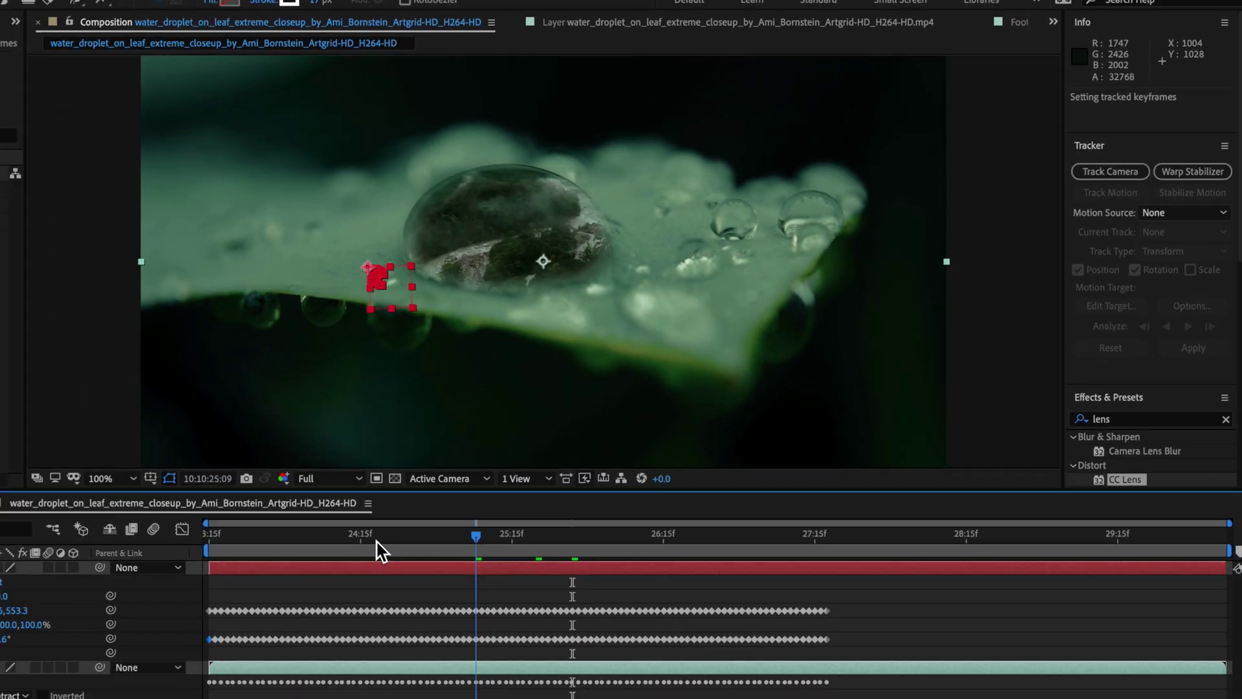
Step: Move the misty river footage to start at the composition's first frame, 10:10:23:15, and parent it to the tracked null
{"action": "key", "text": "Home"}
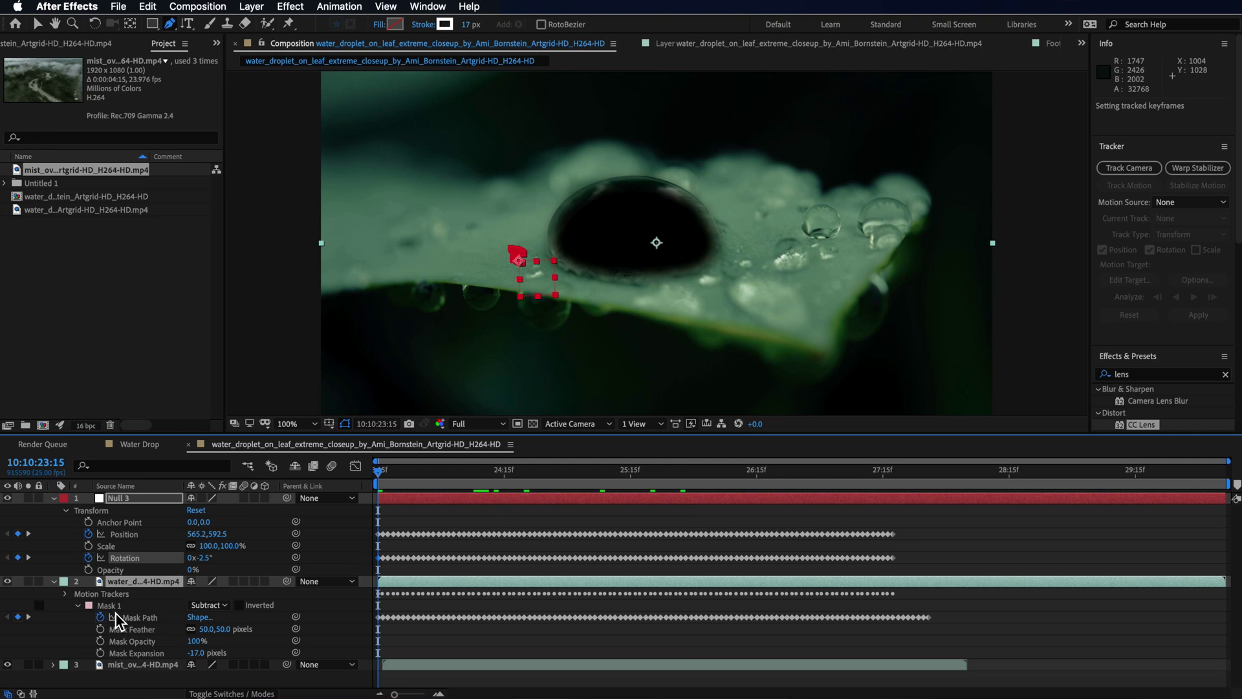
{"action": "left_click_drag", "start_coordinate": [403, 669], "coordinate": [400, 669]}
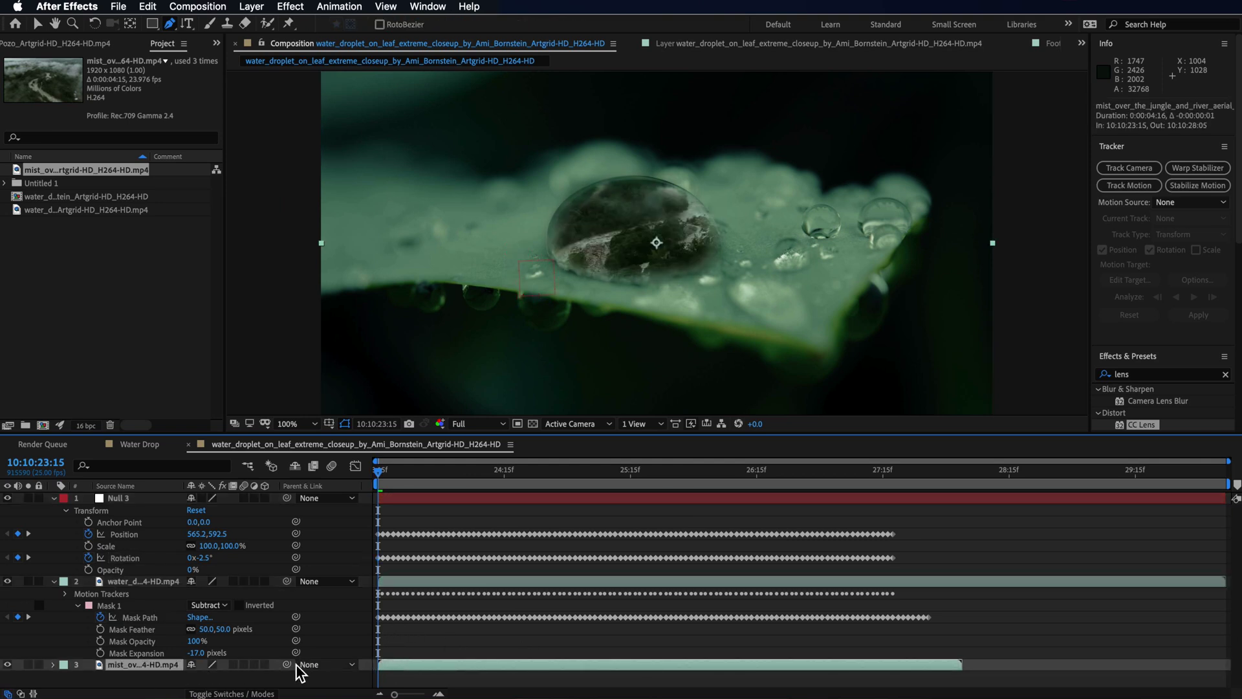
{"action": "left_click_drag", "start_coordinate": [110, 495], "coordinate": [110, 495]}
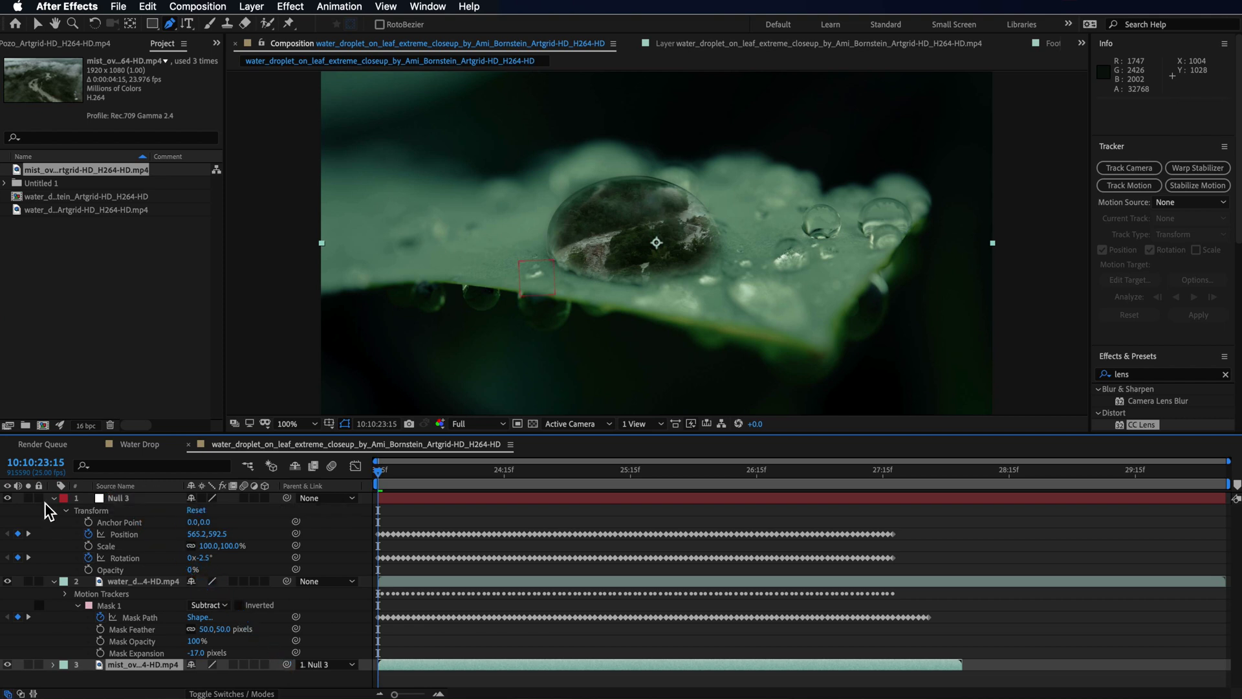
Step: Collapse the null and droplet layer properties, deselect all layers, and preview the parented footage moving with the droplet
{"action": "left_click", "coordinate": [53, 499]}
{"action": "left_click", "coordinate": [53, 511]}
{"action": "key", "text": "F2"}
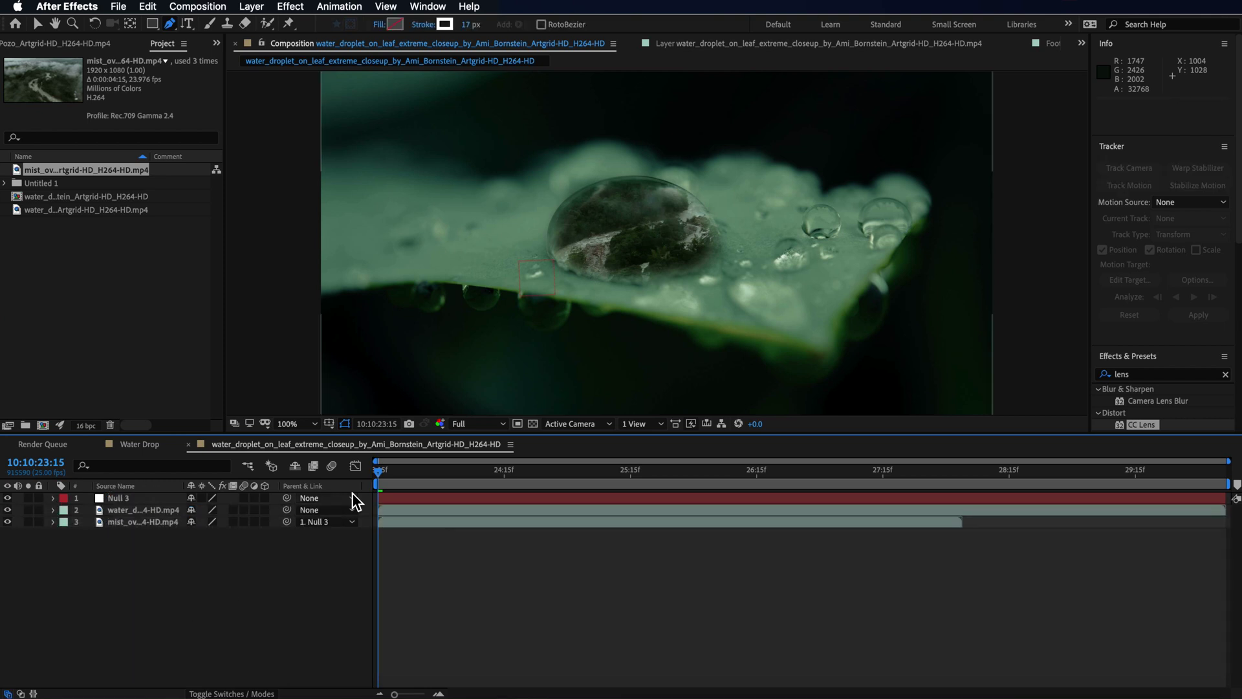
{"action": "left_click_drag", "start_coordinate": [383, 474], "coordinate": [600, 498]}
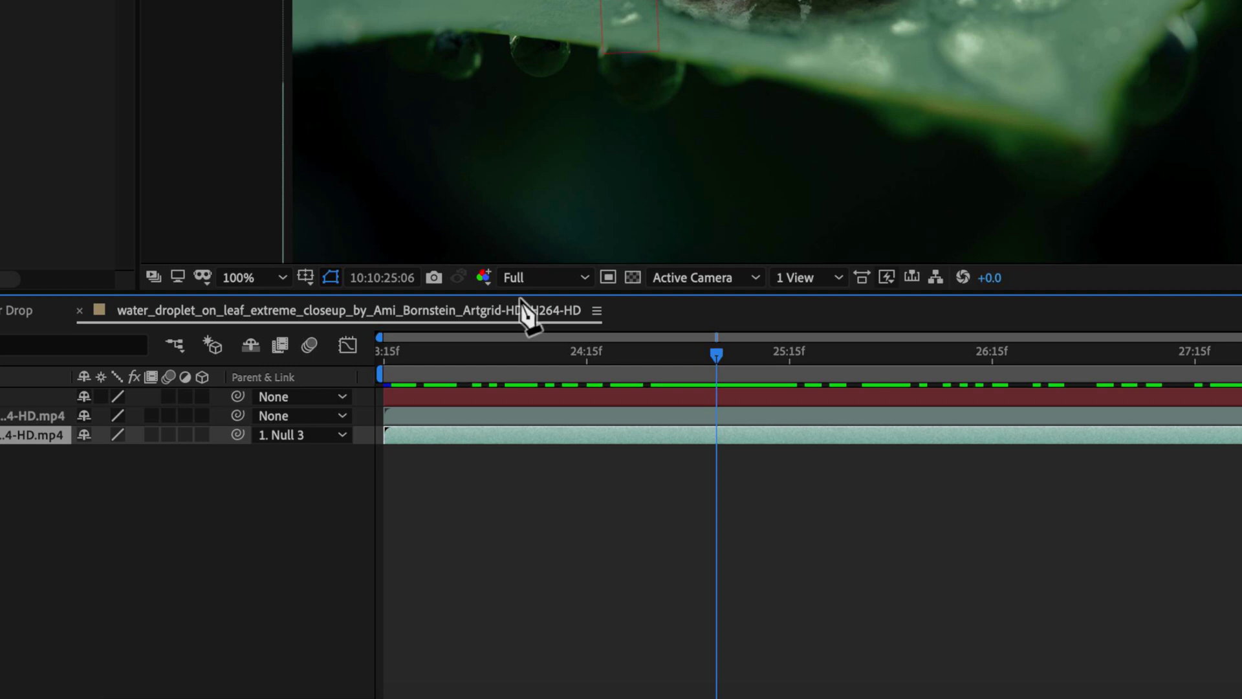
Step: Time-reverse the misty river footage layer
{"action": "right_click", "coordinate": [483, 435]}
{"action": "mouse_move", "coordinate": [564, 244]}
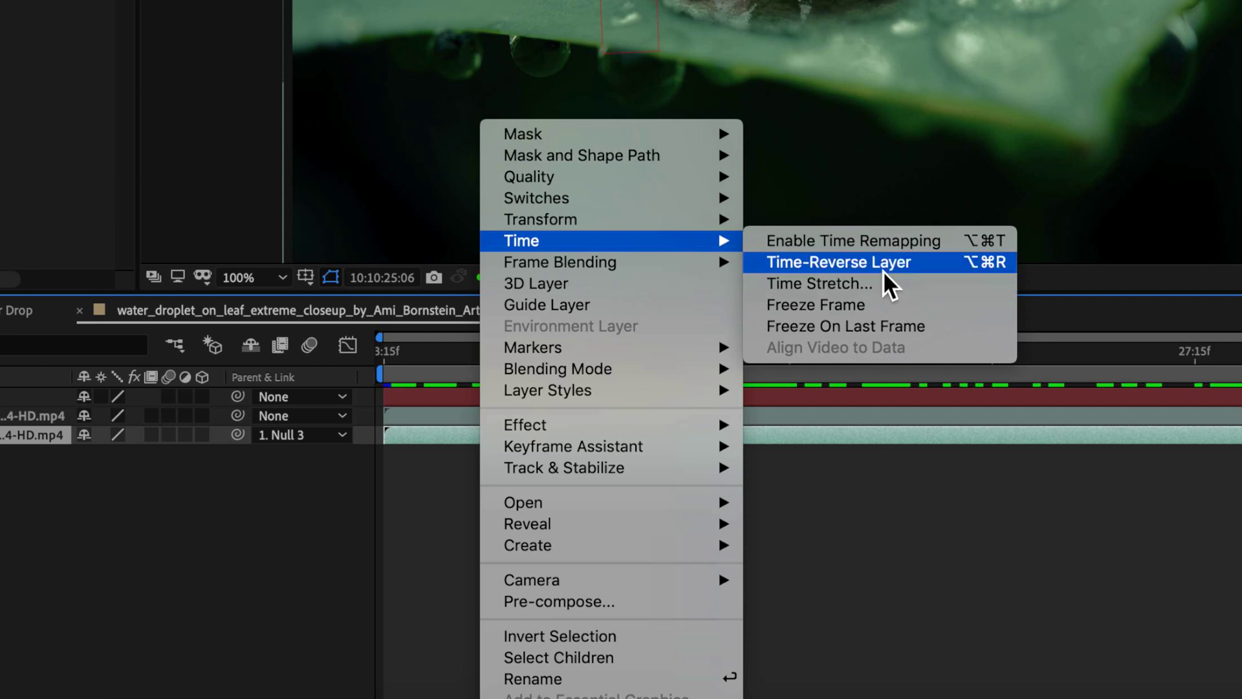
{"action": "left_click", "coordinate": [864, 271]}
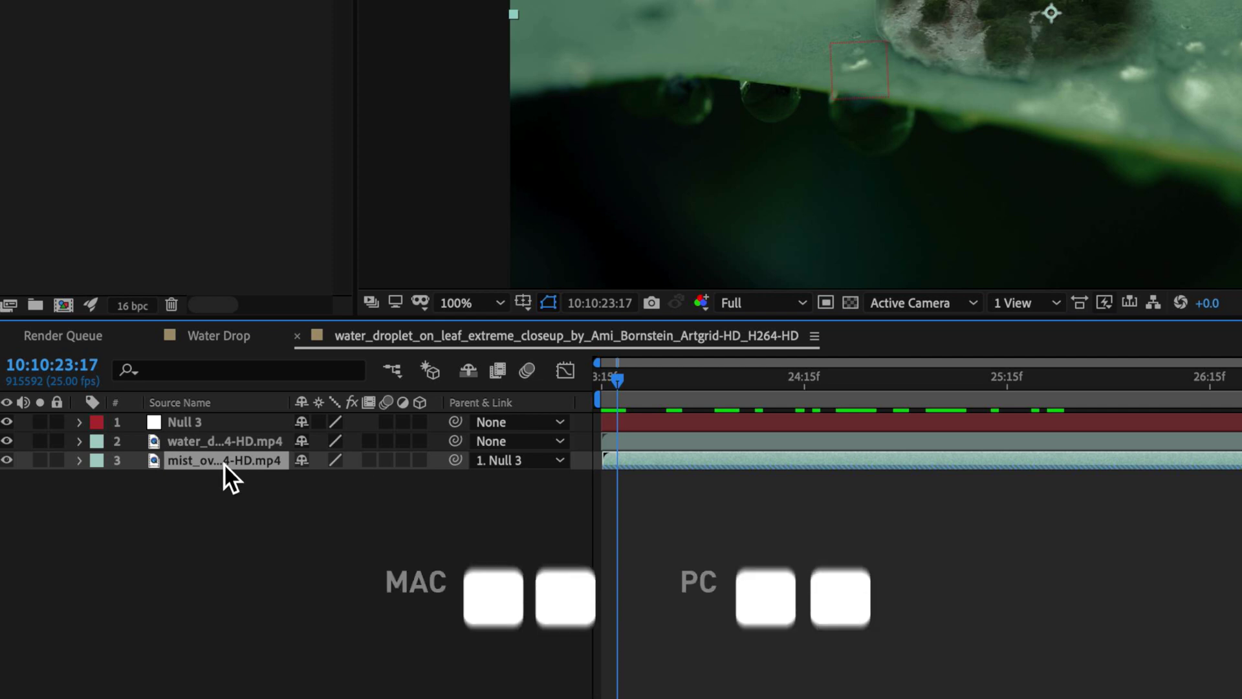
Step: Duplicate the reversed river layer and freeze the upper copy on the frame at 10:10:23:17
{"action": "key", "text": "ctrl+d"}
{"action": "right_click", "coordinate": [621, 460]}
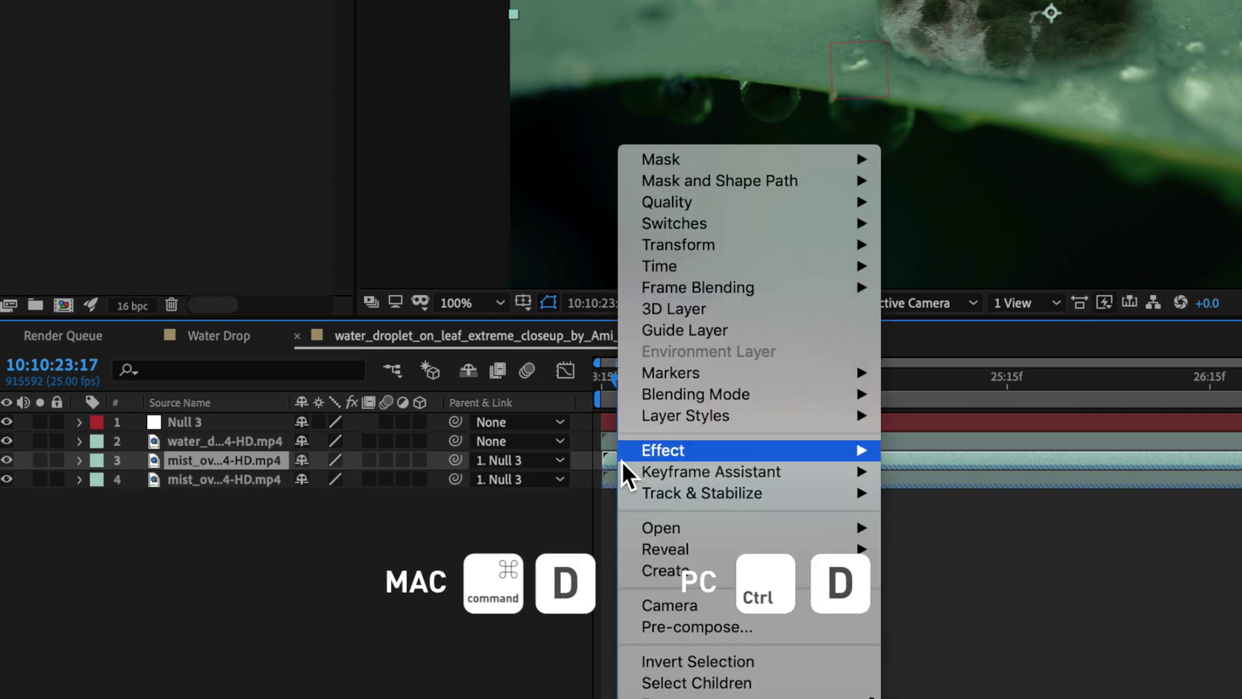
{"action": "mouse_move", "coordinate": [705, 265]}
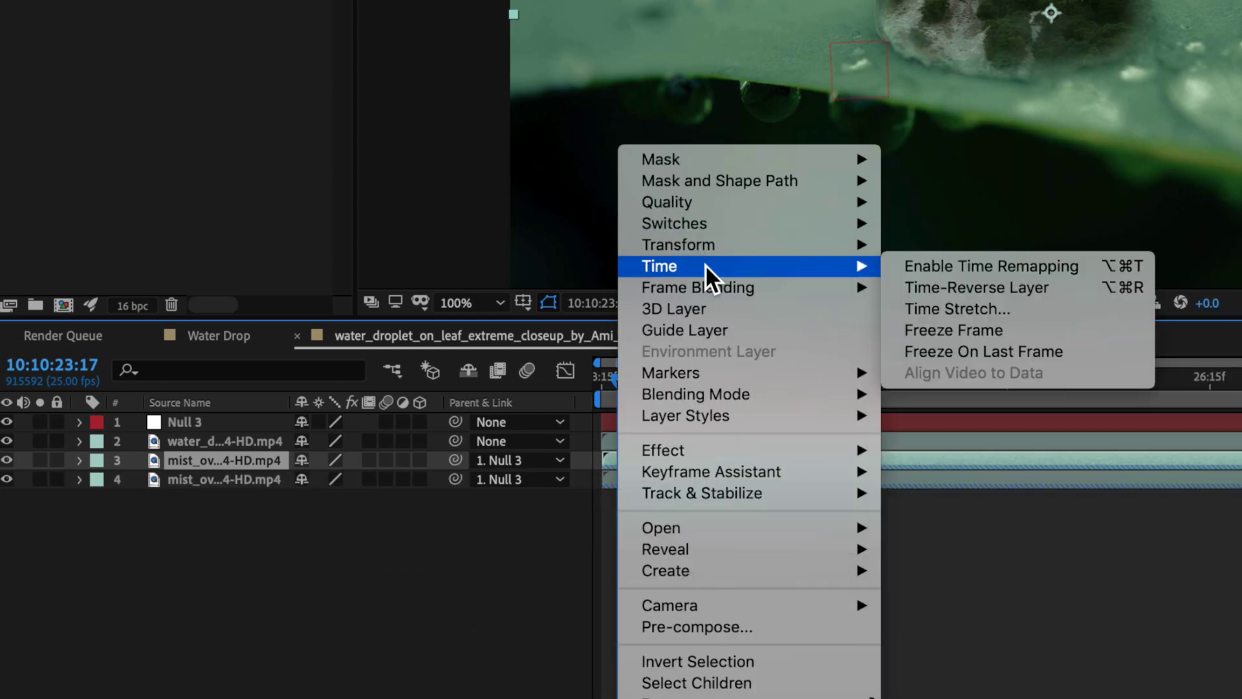
{"action": "left_click", "coordinate": [956, 331]}
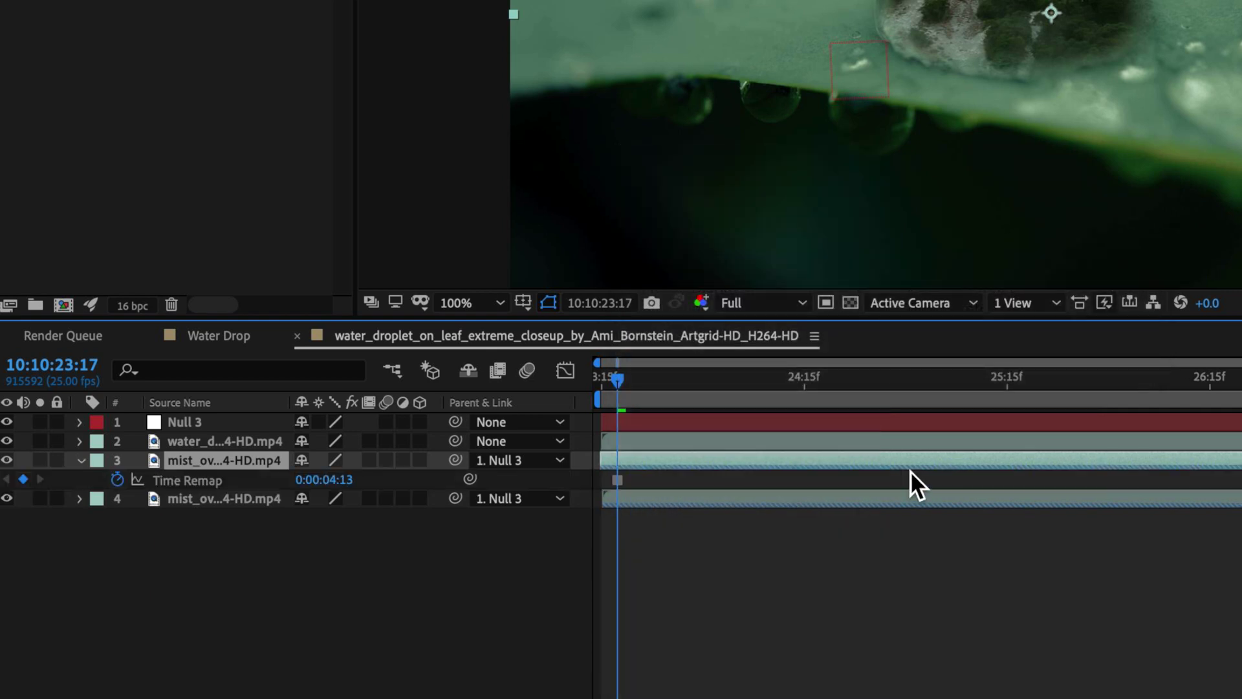
Step: Shorten the freeze-frame layer to about half a second and move both river layers to start around 10:10:25:17
{"action": "left_click_drag", "start_coordinate": [1231, 473], "coordinate": [540, 480]}
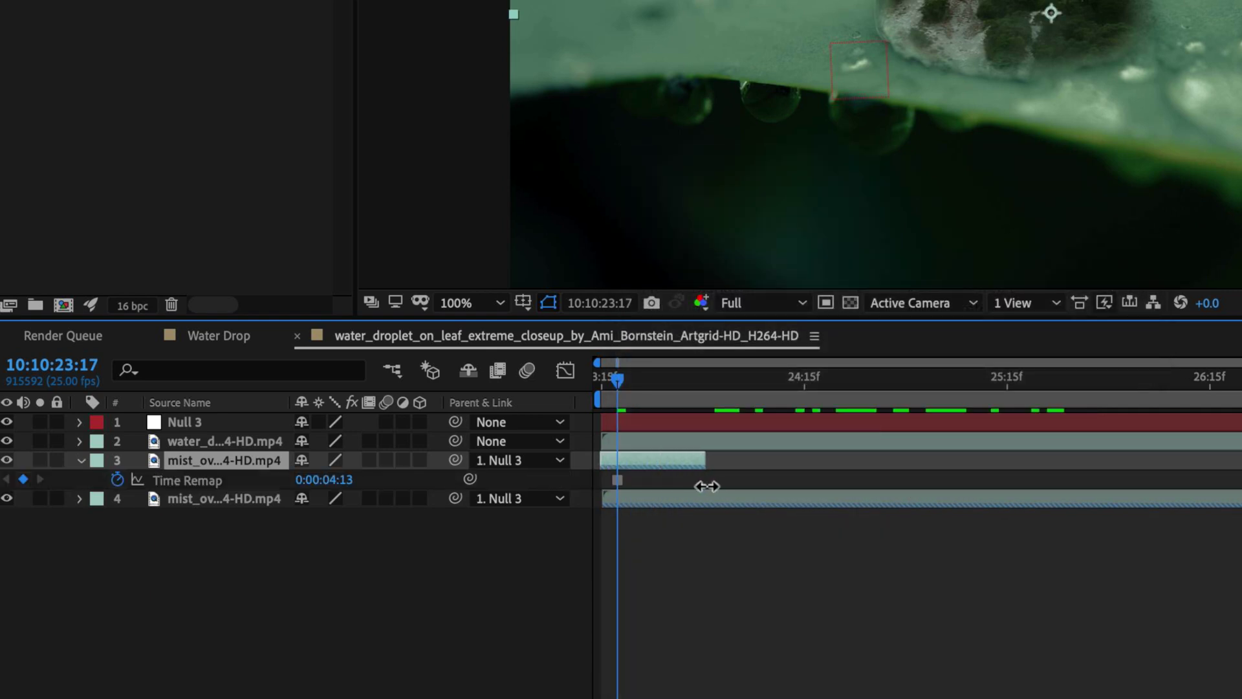
{"action": "left_click", "coordinate": [650, 499], "text": "shift"}
{"action": "left_click_drag", "start_coordinate": [652, 469], "coordinate": [1032, 472]}
{"action": "left_click_drag", "start_coordinate": [518, 474], "coordinate": [712, 491]}
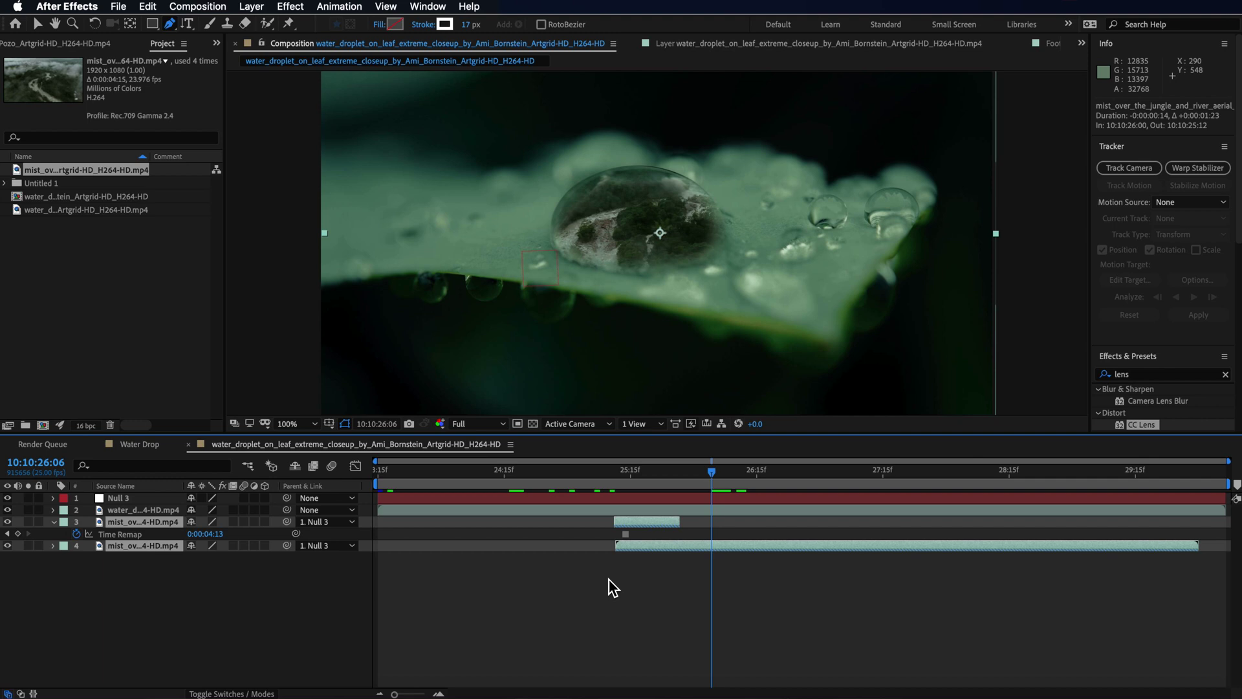
{"action": "left_click_drag", "start_coordinate": [635, 545], "coordinate": [692, 546]}
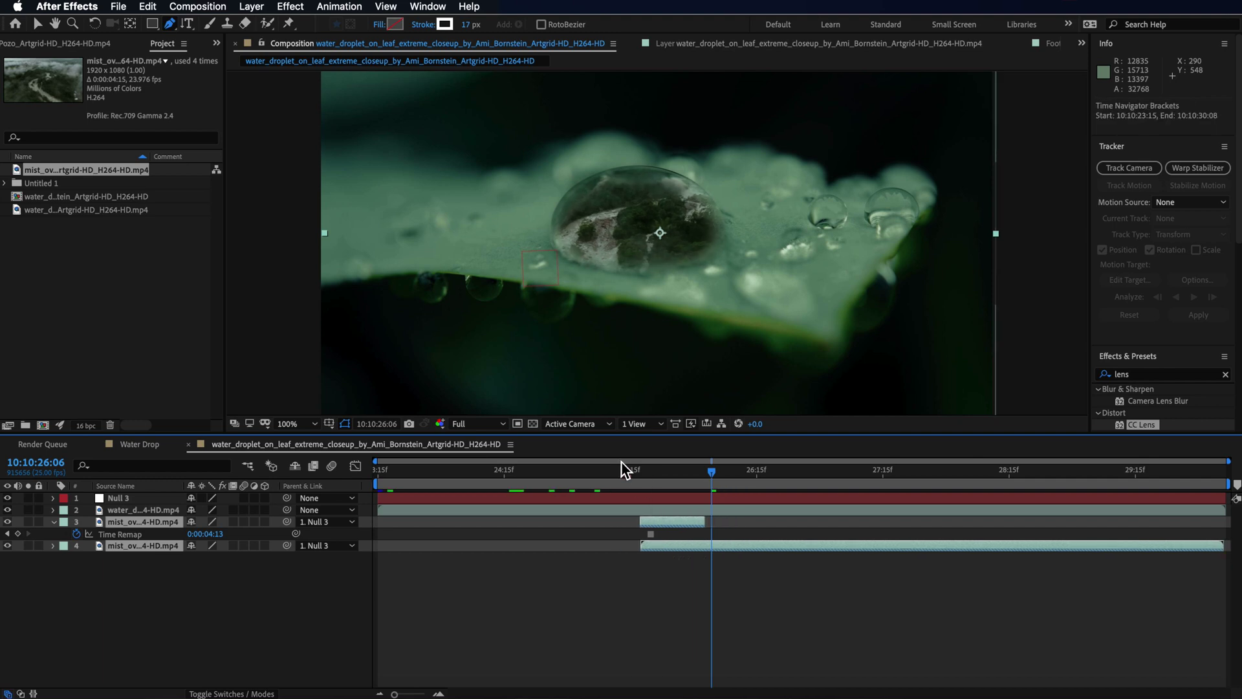
Step: Extend the freeze frame back to the composition's start and out to 10:10:26:06, with the moving footage starting around 10:10:26:00, and preview the transition
{"action": "left_click_drag", "start_coordinate": [526, 476], "coordinate": [166, 525]}
{"action": "key", "text": "alt+Page_Down"}
{"action": "key", "text": "F2"}
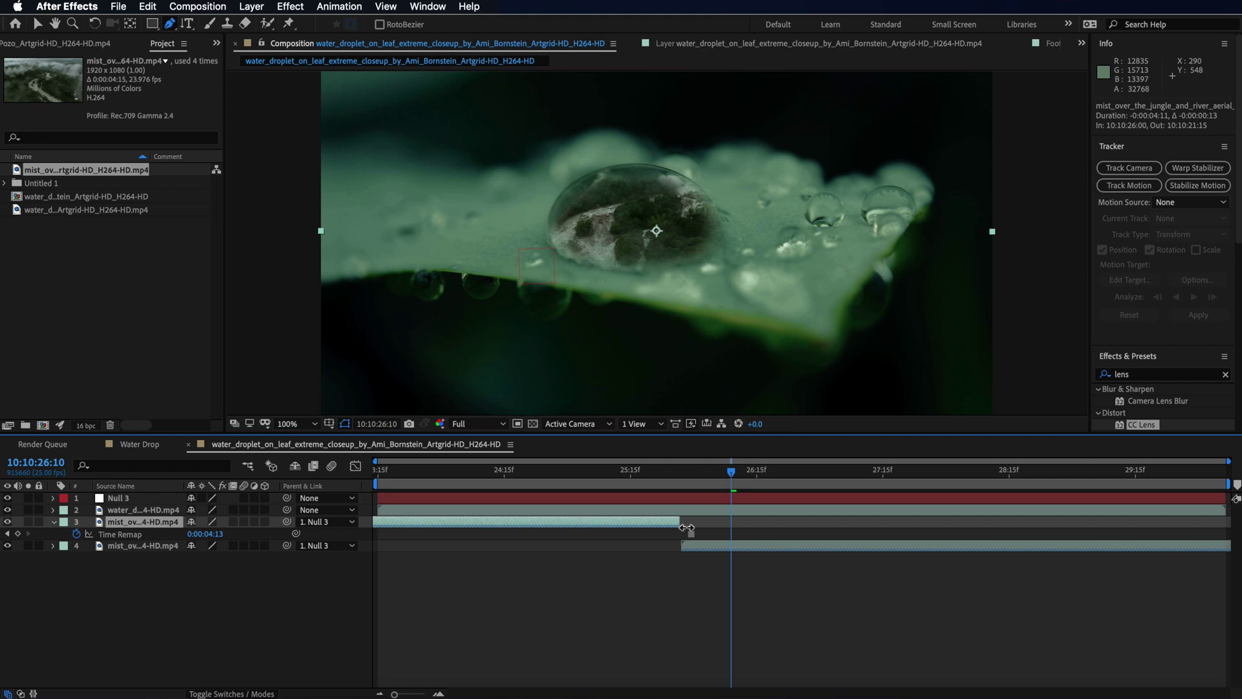
{"action": "left_click_drag", "start_coordinate": [683, 468], "coordinate": [674, 545]}
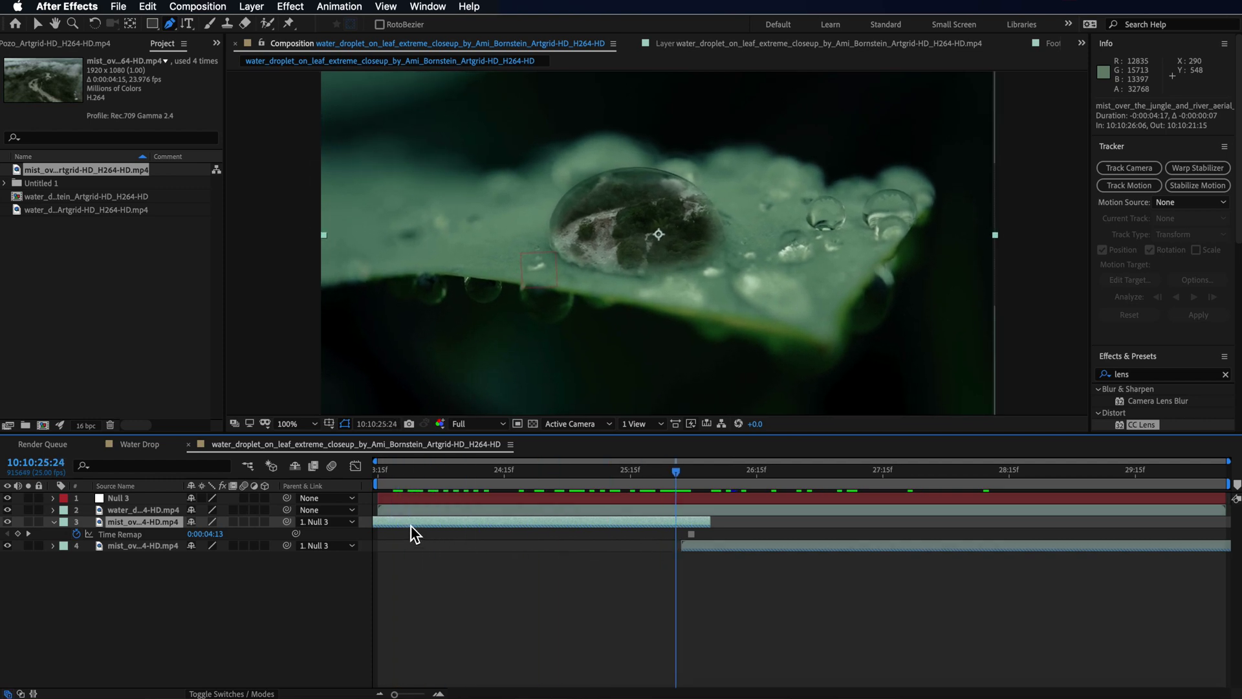
Step: Pre-compose both river layers with all attributes moved into the new composition, and parent the pre-comp to the tracked null
{"action": "left_click", "coordinate": [718, 555], "text": "shift"}
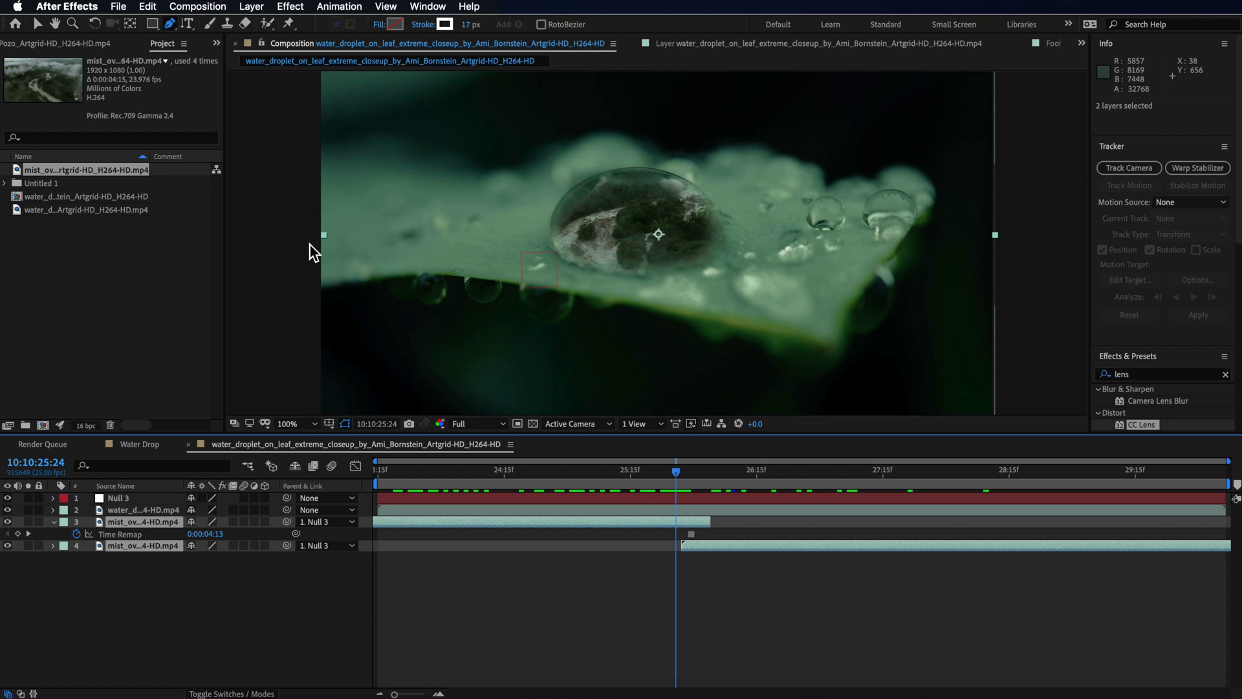
{"action": "left_click", "coordinate": [260, 9]}
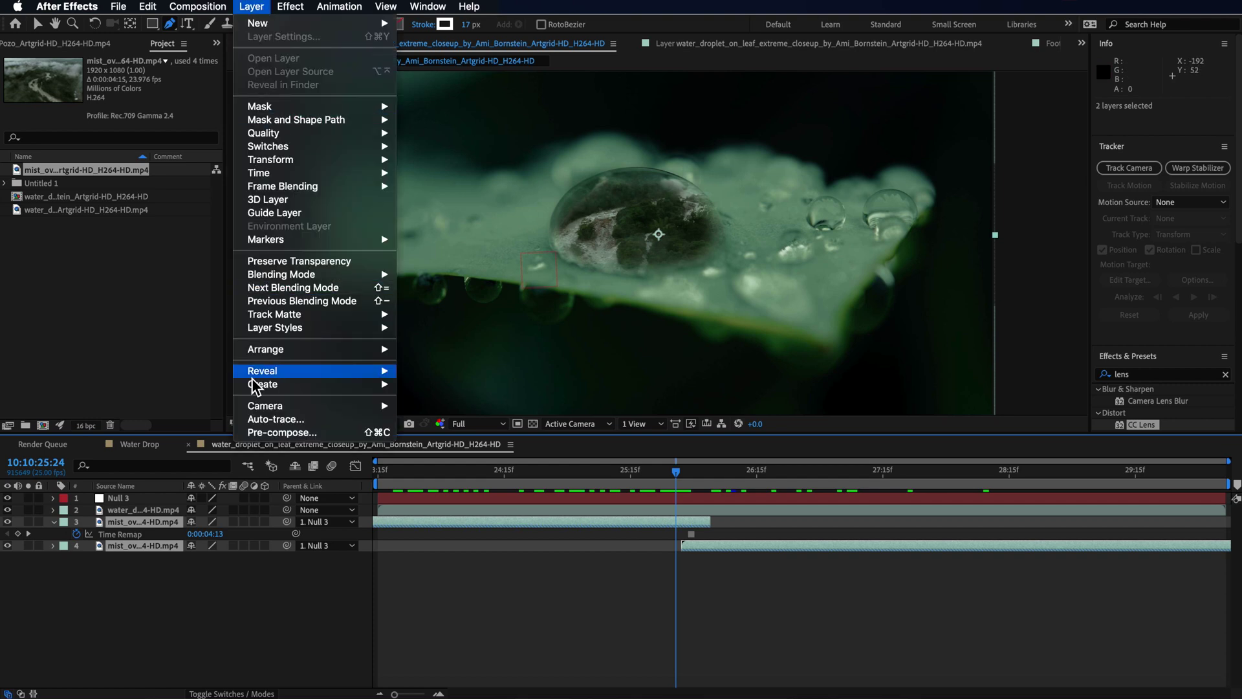
{"action": "left_click", "coordinate": [282, 433]}
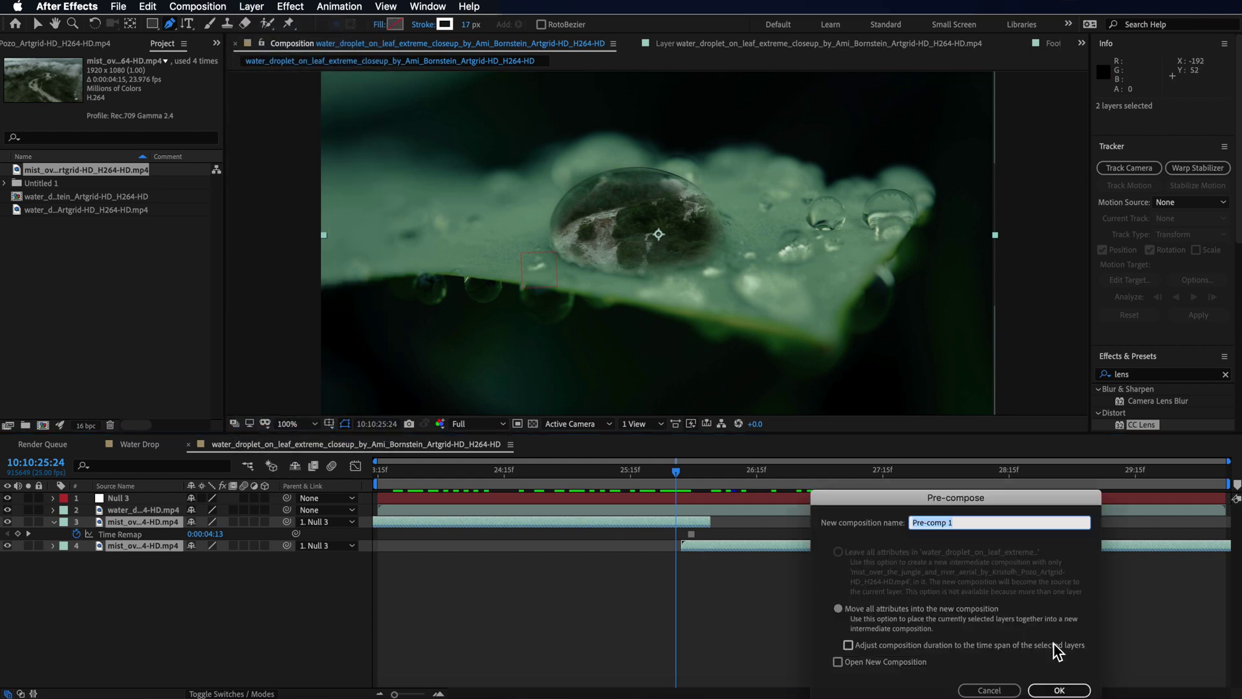
{"action": "left_click_drag", "start_coordinate": [1016, 511], "coordinate": [782, 399]}
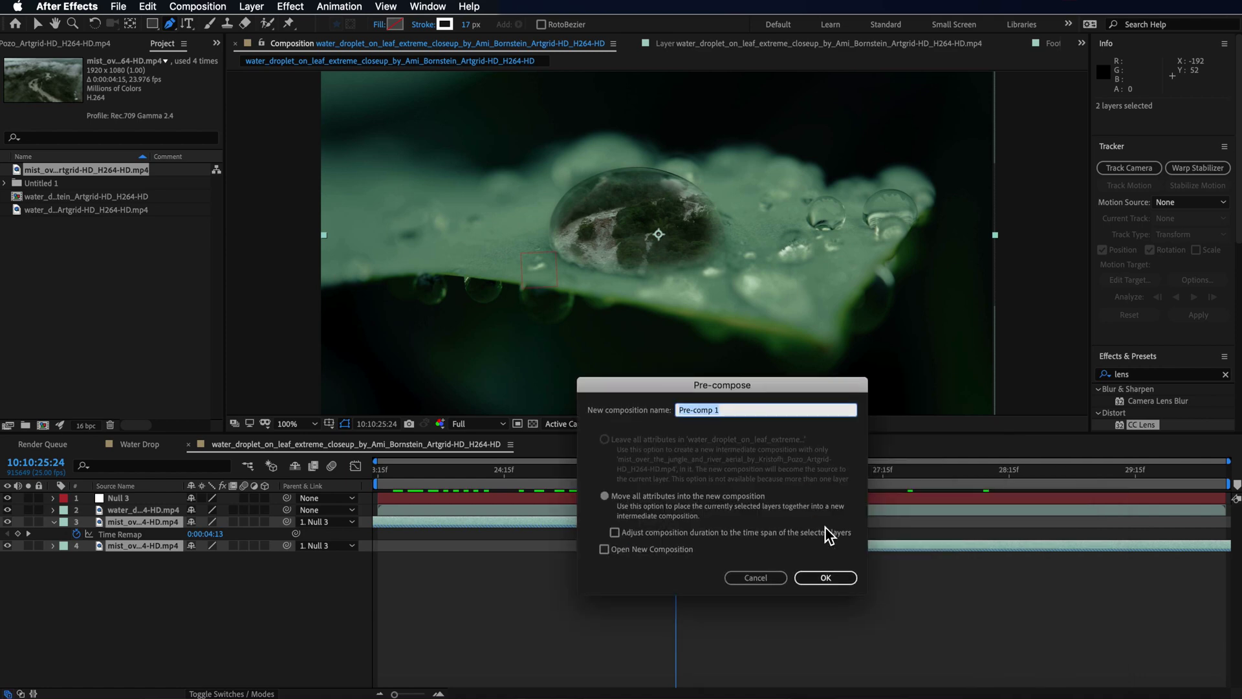
{"action": "left_click", "coordinate": [822, 578]}
{"action": "left_click_drag", "start_coordinate": [288, 522], "coordinate": [92, 500]}
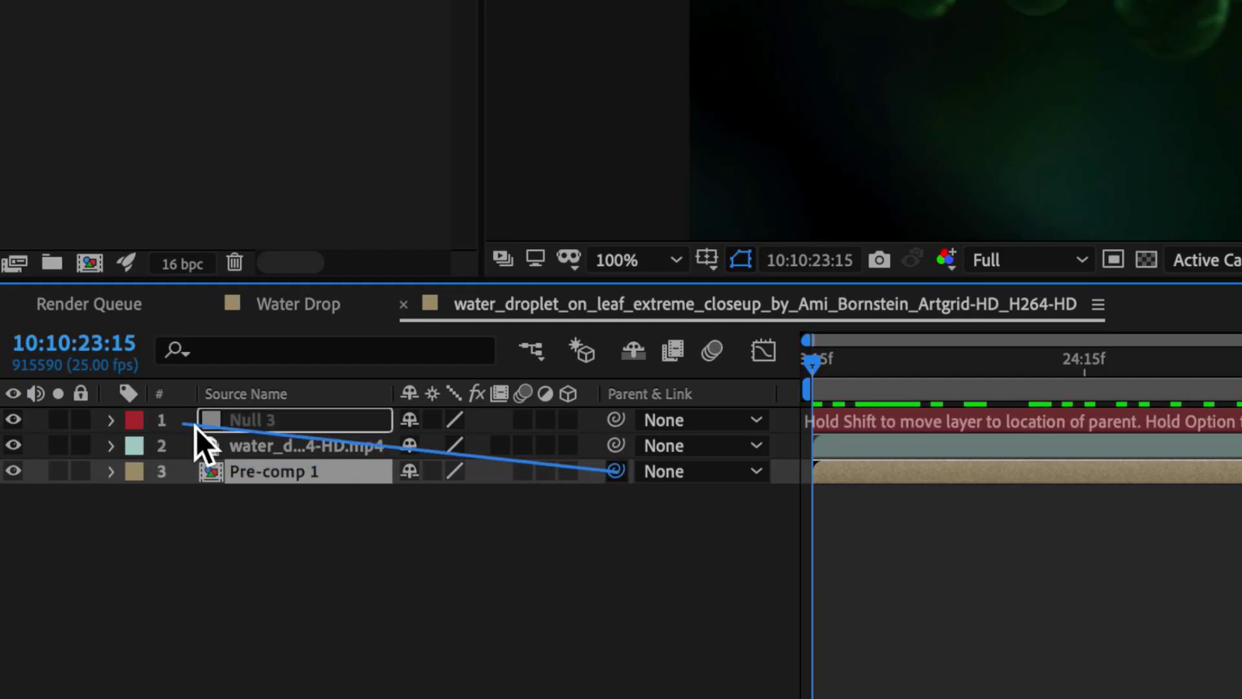
{"action": "left_click_drag", "start_coordinate": [196, 427], "coordinate": [227, 422]}
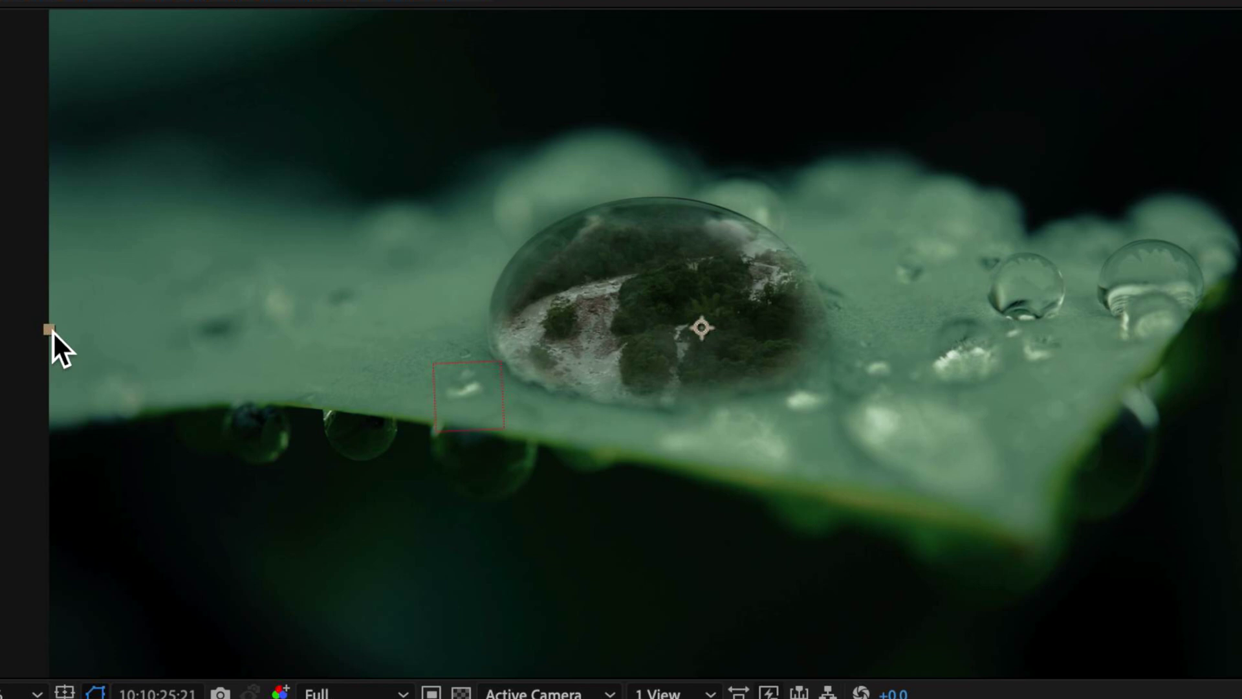
Step: Scale the pre-comp down to about a third, position it to fill the droplet, and preview the result
{"action": "left_click_drag", "start_coordinate": [52, 331], "coordinate": [548, 332]}
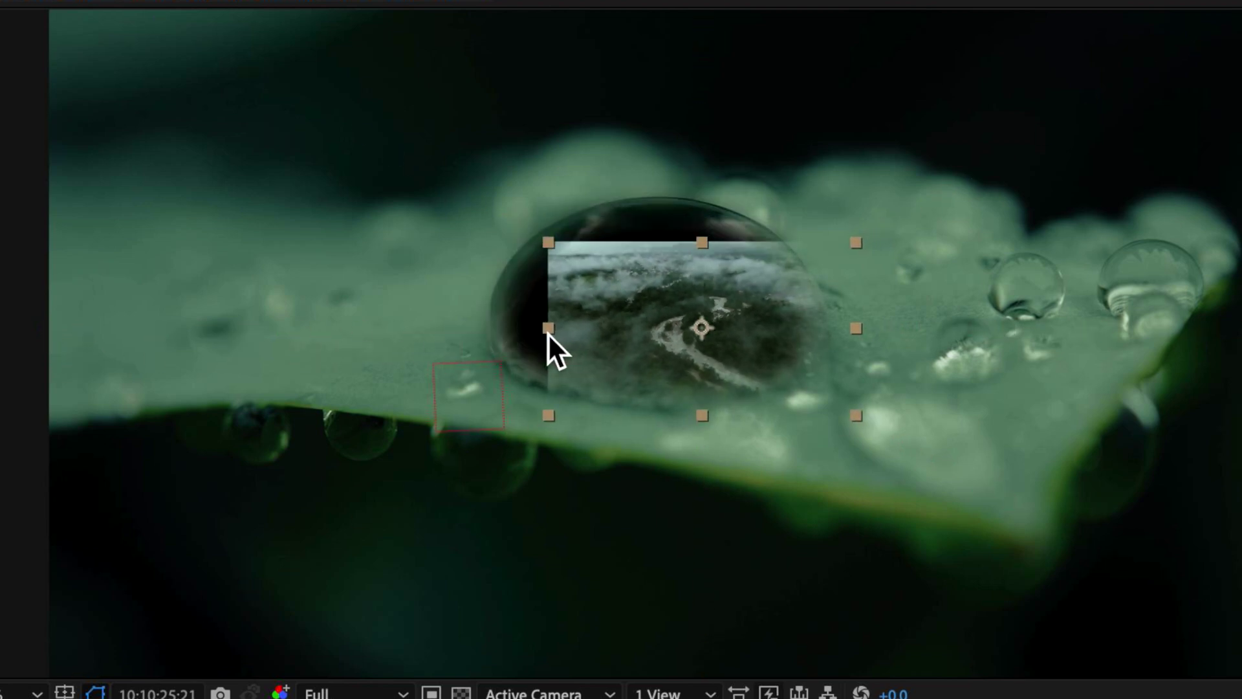
{"action": "left_click_drag", "start_coordinate": [631, 355], "coordinate": [584, 326]}
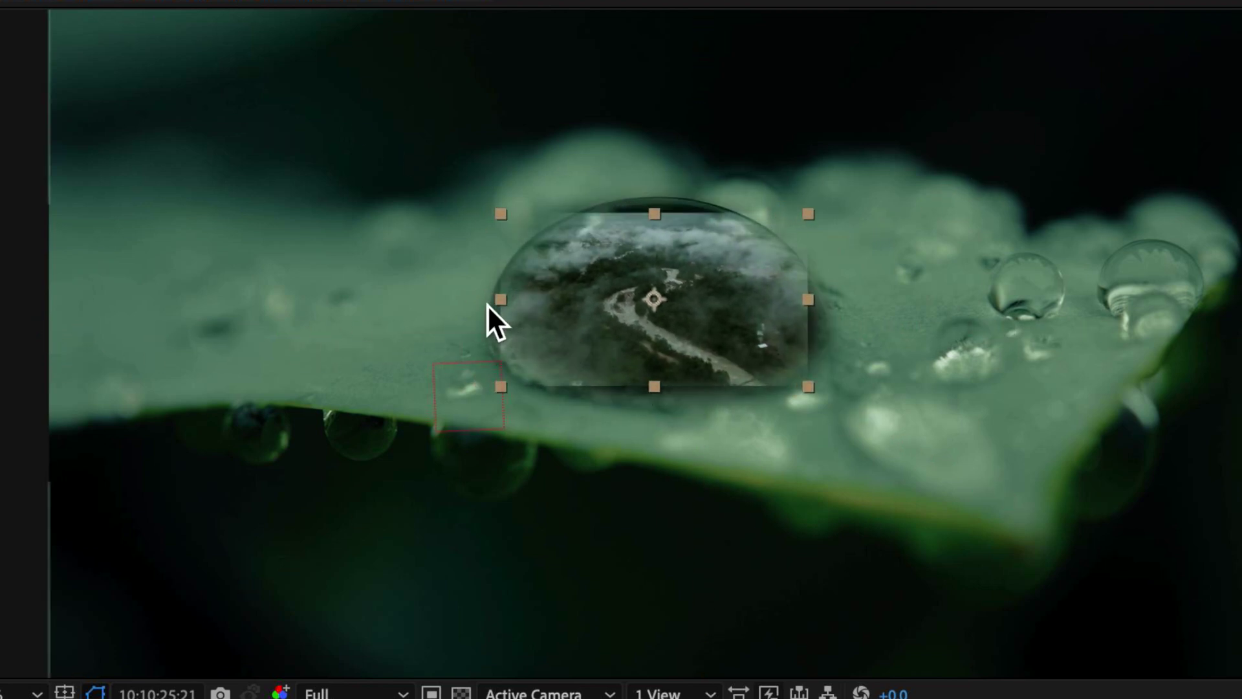
{"action": "left_click_drag", "start_coordinate": [503, 300], "coordinate": [444, 315]}
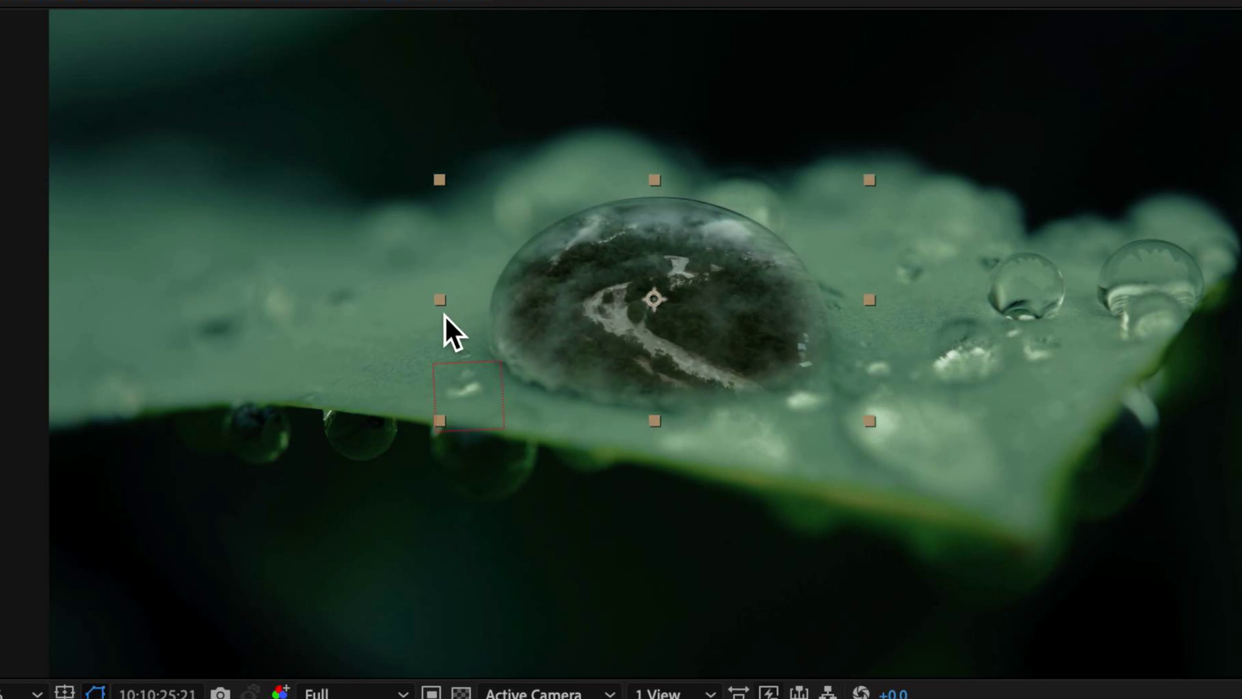
{"action": "left_click_drag", "start_coordinate": [629, 313], "coordinate": [620, 309]}
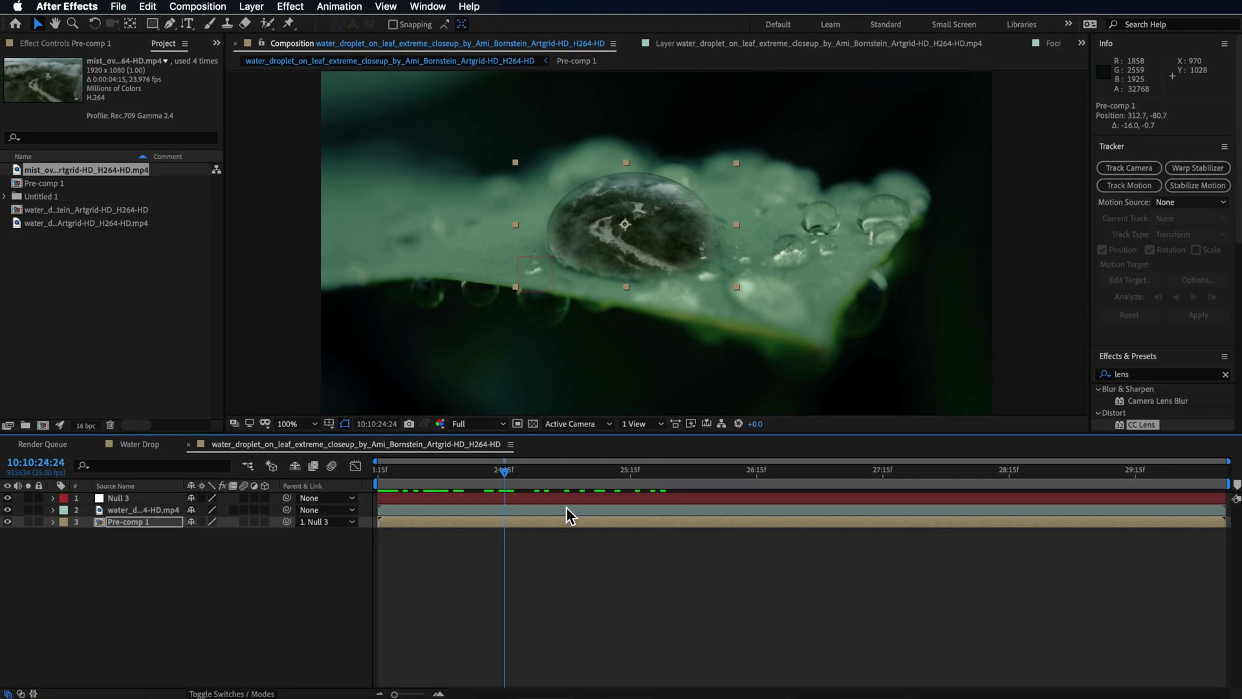
{"action": "left_click_drag", "start_coordinate": [565, 507], "coordinate": [701, 522]}
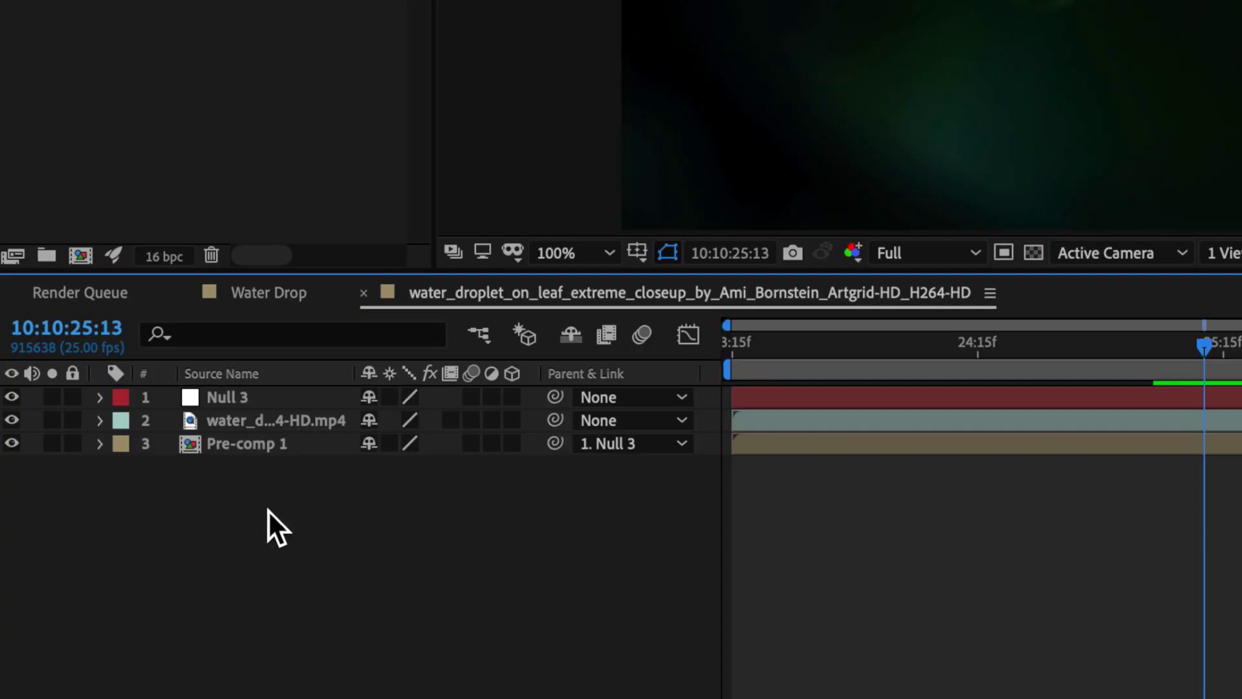
Step: Create a new null object and parent the tracked null and the droplet footage layer to it
{"action": "right_click", "coordinate": [268, 510]}
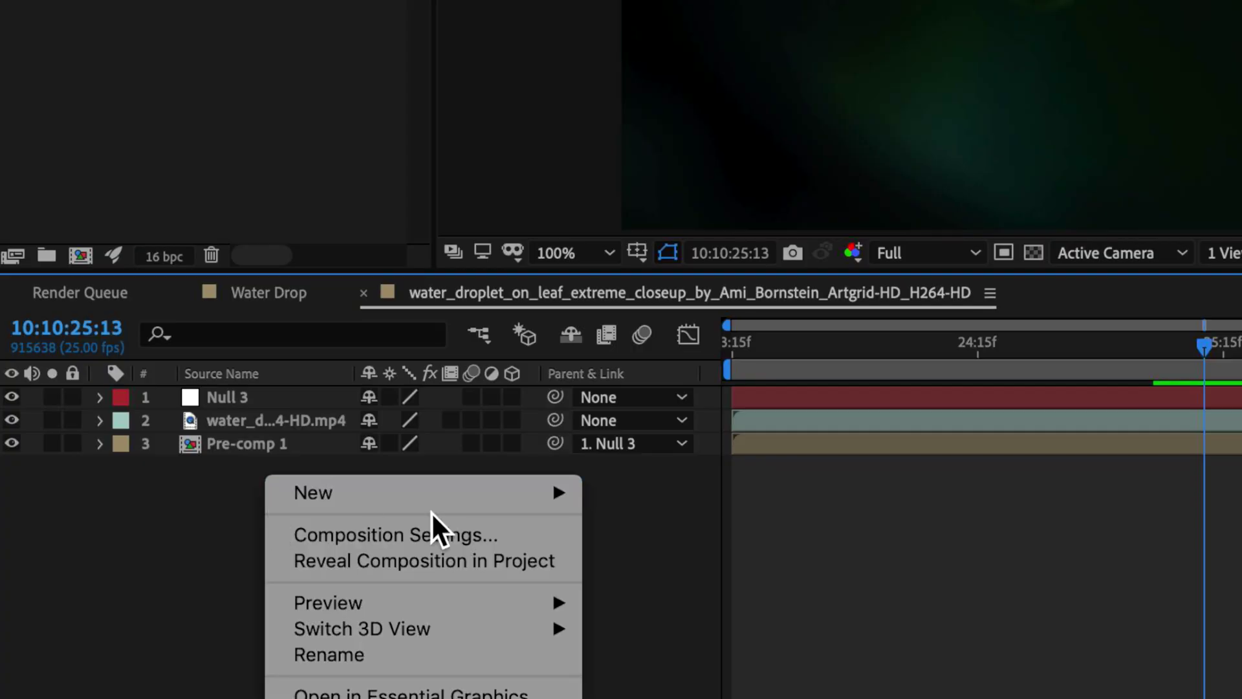
{"action": "mouse_move", "coordinate": [445, 515]}
{"action": "left_click", "coordinate": [676, 635]}
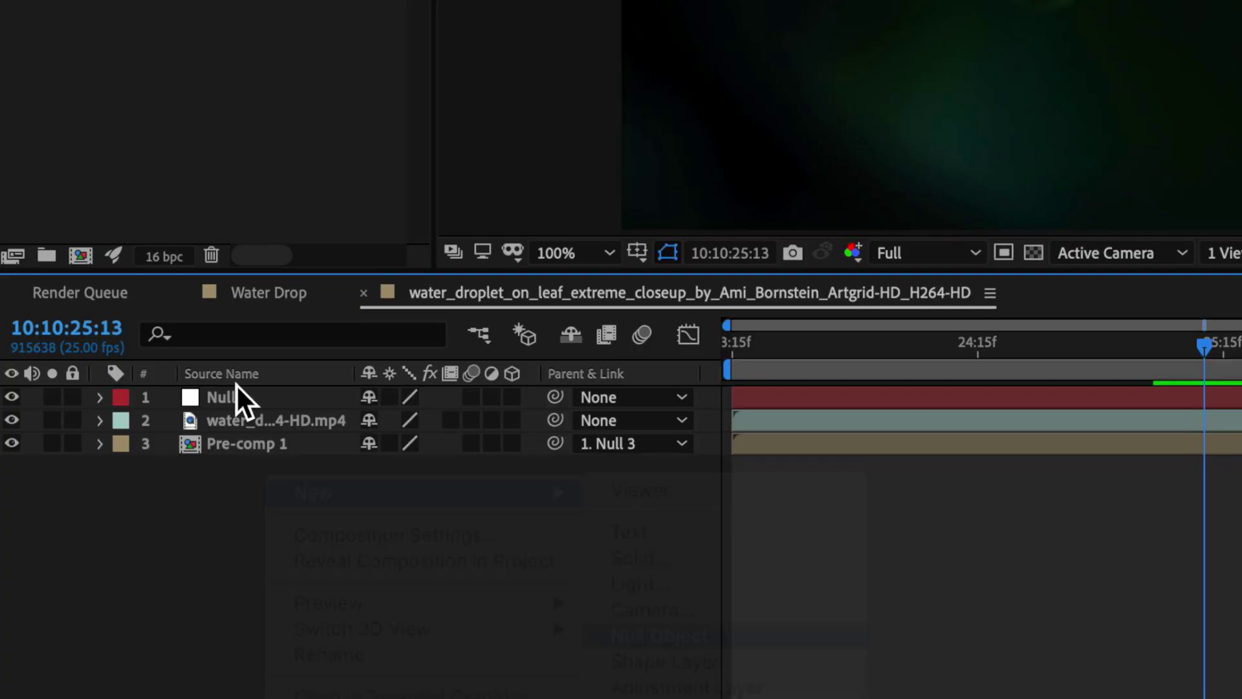
{"action": "left_click", "coordinate": [225, 419]}
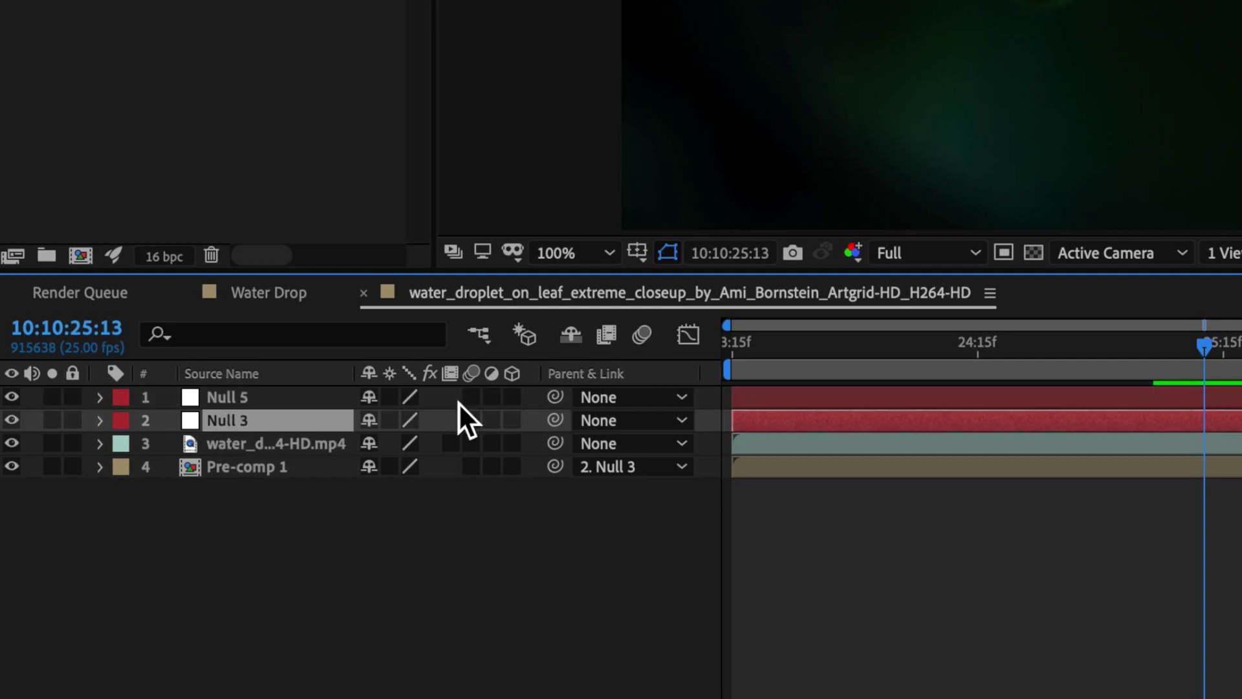
{"action": "left_click_drag", "start_coordinate": [565, 421], "coordinate": [246, 399]}
{"action": "left_click", "coordinate": [262, 444]}
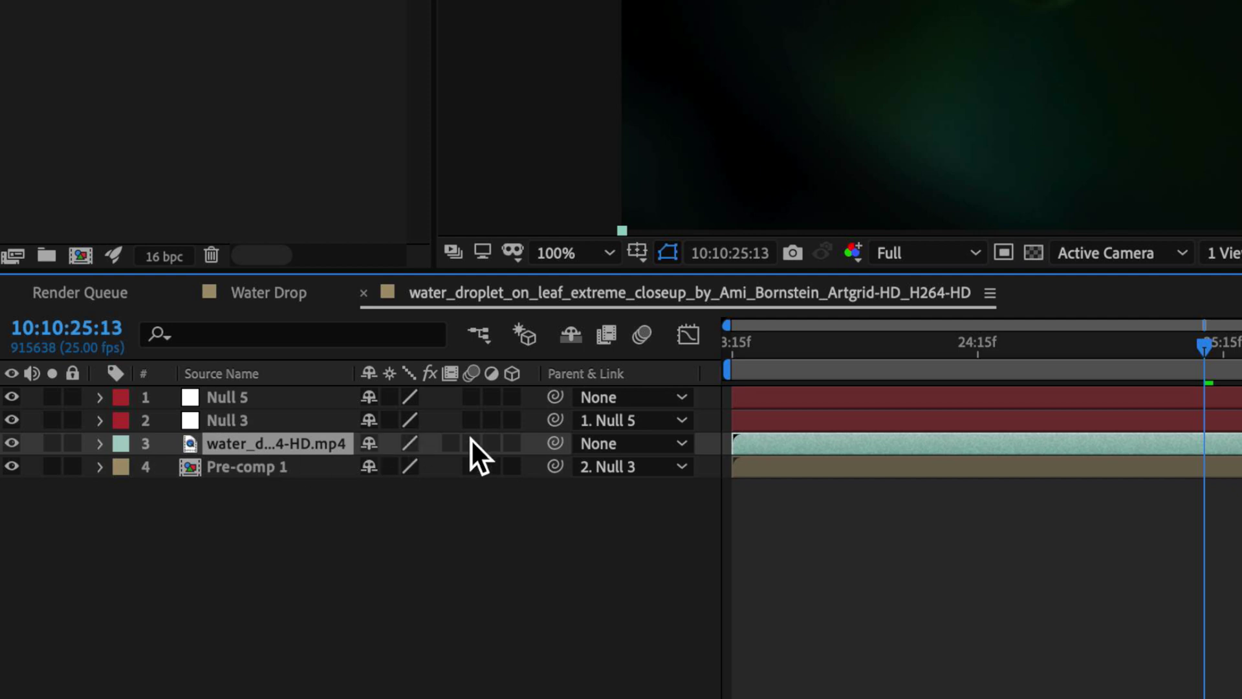
{"action": "left_click_drag", "start_coordinate": [557, 440], "coordinate": [261, 399]}
Step: Set starting Position and Scale keyframes on the new controlling null at 10:10:25:07
{"action": "left_click", "coordinate": [262, 398]}
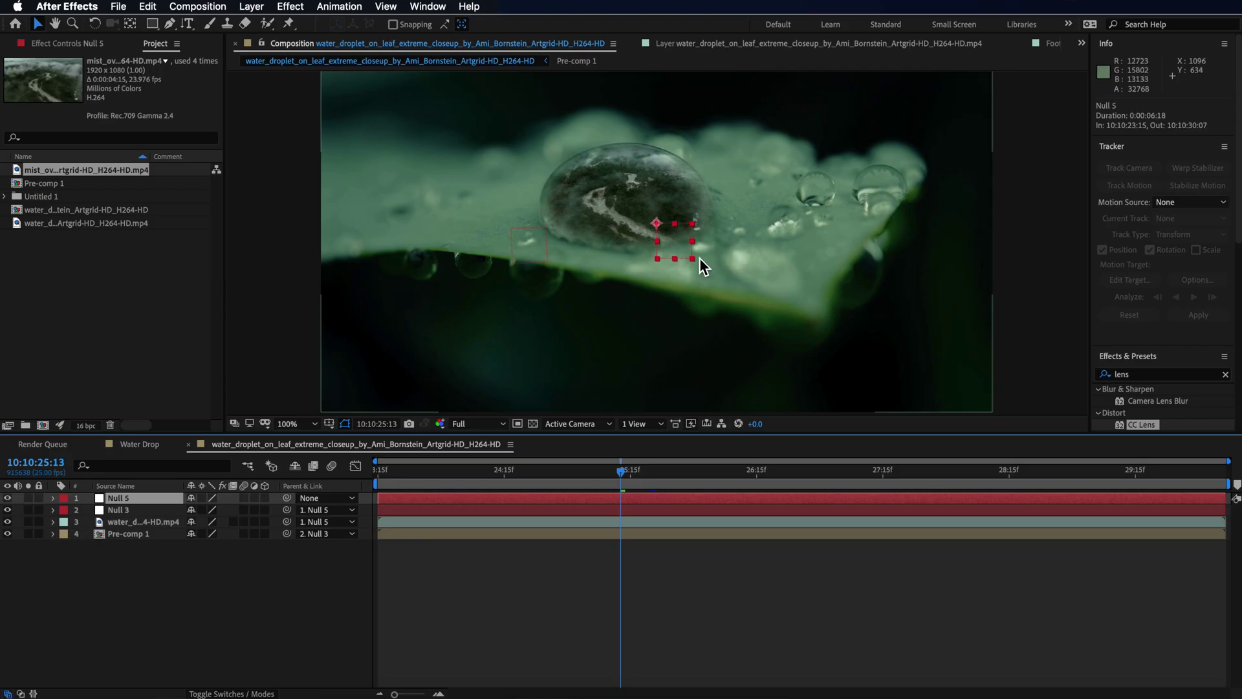
{"action": "mouse_move", "coordinate": [692, 258]}
{"action": "left_mouse_down"}
{"action": "mouse_move", "coordinate": [813, 352]}
{"action": "mouse_move", "coordinate": [858, 407]}
{"action": "mouse_move", "coordinate": [635, 253]}
{"action": "mouse_move", "coordinate": [740, 324]}
{"action": "mouse_move", "coordinate": [692, 258]}
{"action": "left_mouse_up"}
{"action": "left_click", "coordinate": [588, 478]}
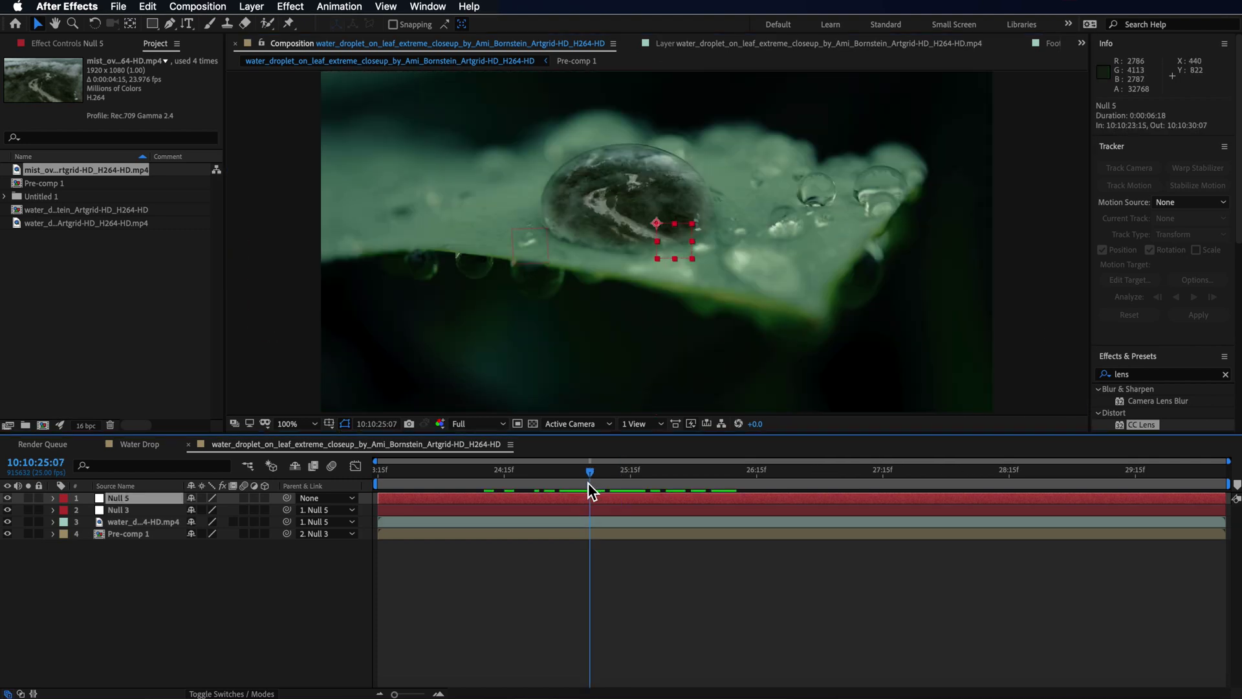
{"action": "key", "text": "p"}
{"action": "left_click", "coordinate": [90, 511]}
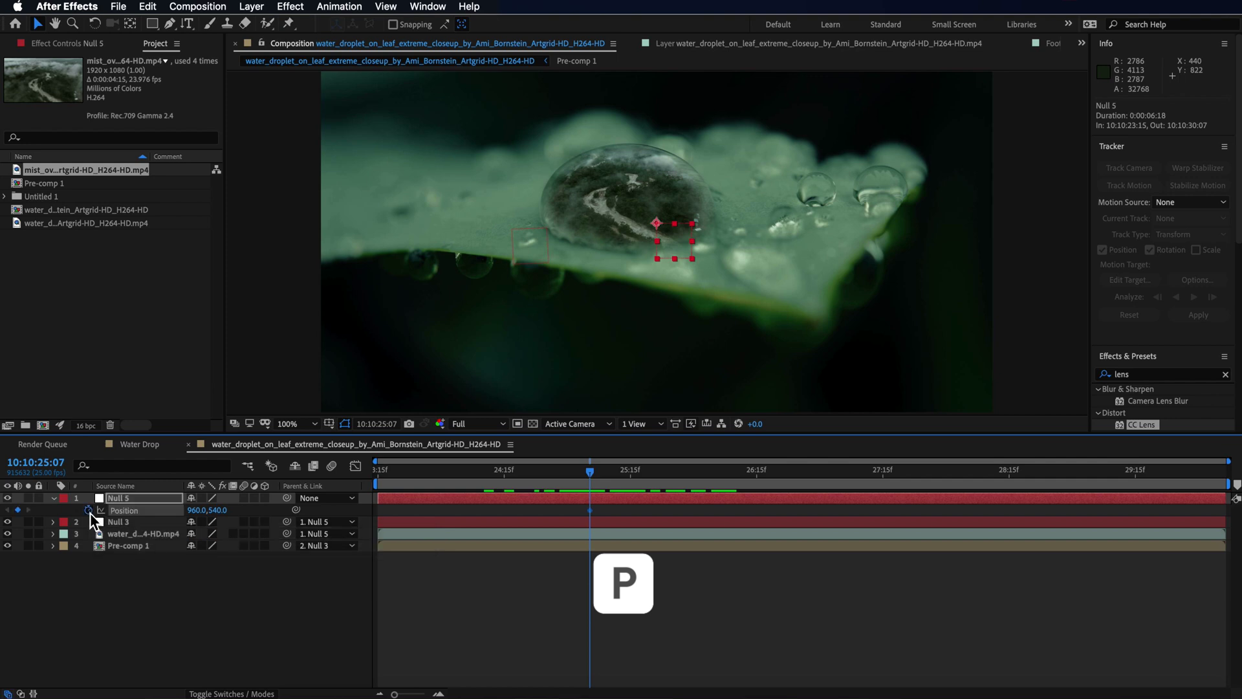
{"action": "left_click", "coordinate": [88, 511]}
{"action": "key", "text": "s"}
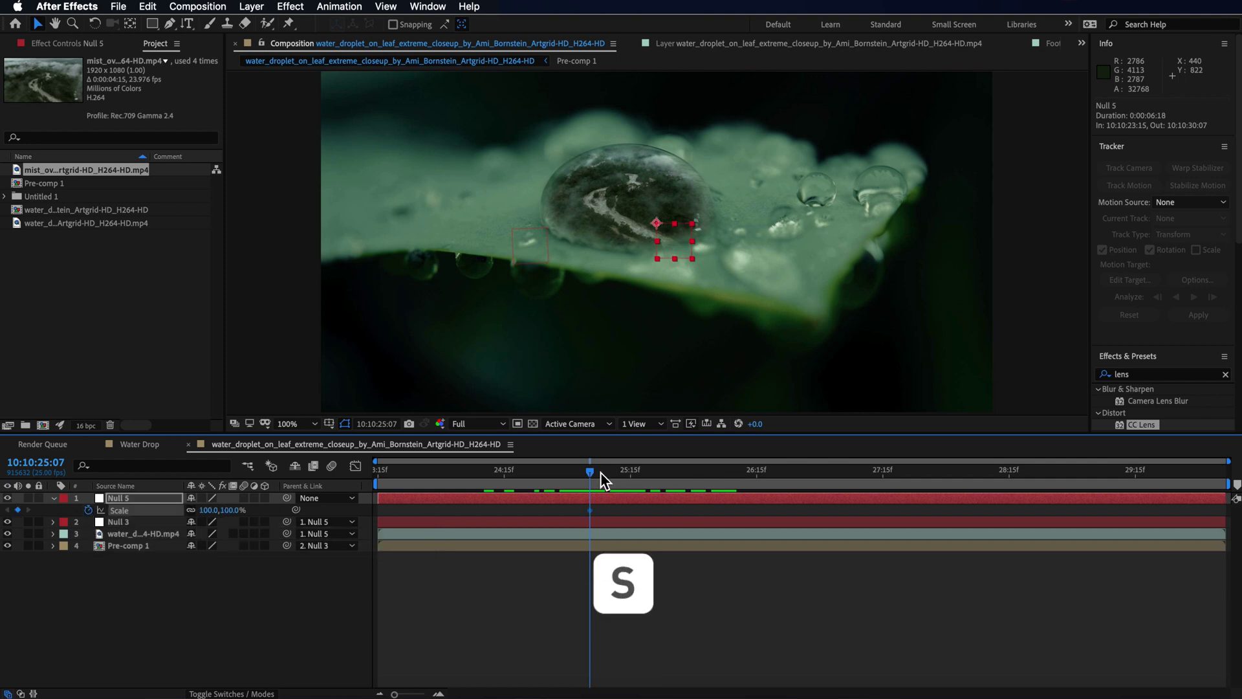
{"action": "key", "text": "shift+p"}
Step: At 10:10:26:09, scale the controlling null to 476% and position it at 1198, 874 to fill the frame with the river
{"action": "left_click_drag", "start_coordinate": [593, 473], "coordinate": [630, 472]}
{"action": "left_click", "coordinate": [726, 472]}
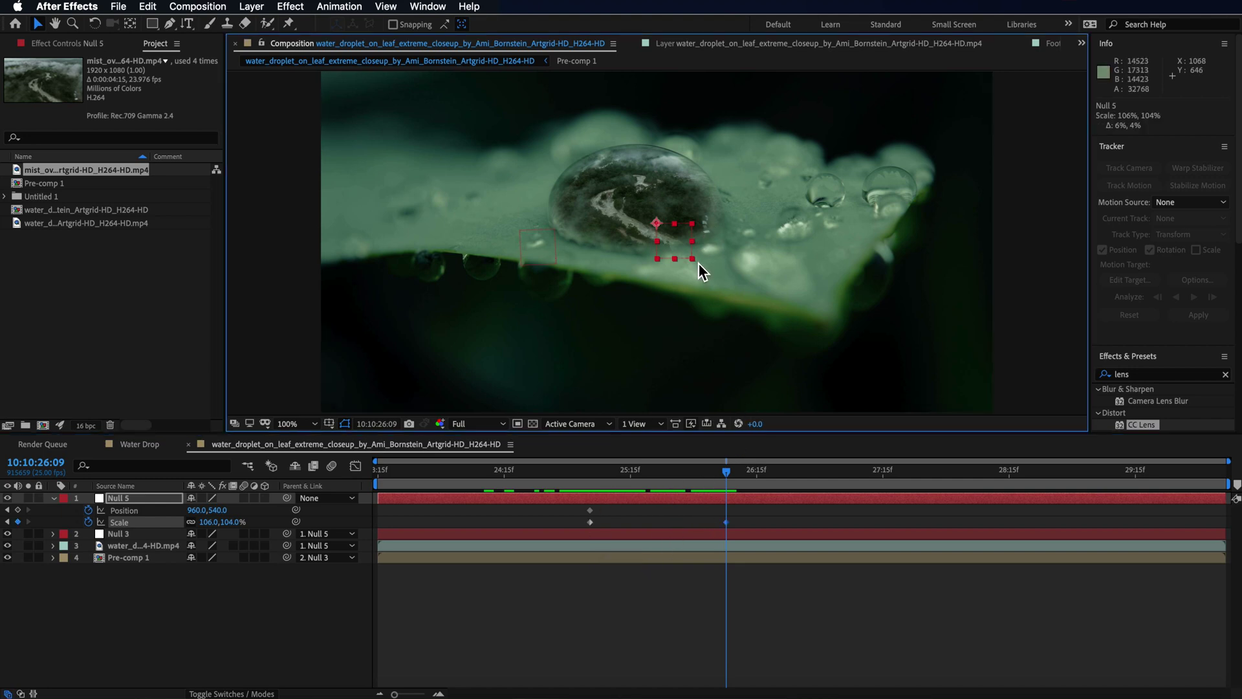
{"action": "left_click_drag", "start_coordinate": [697, 263], "coordinate": [784, 351]}
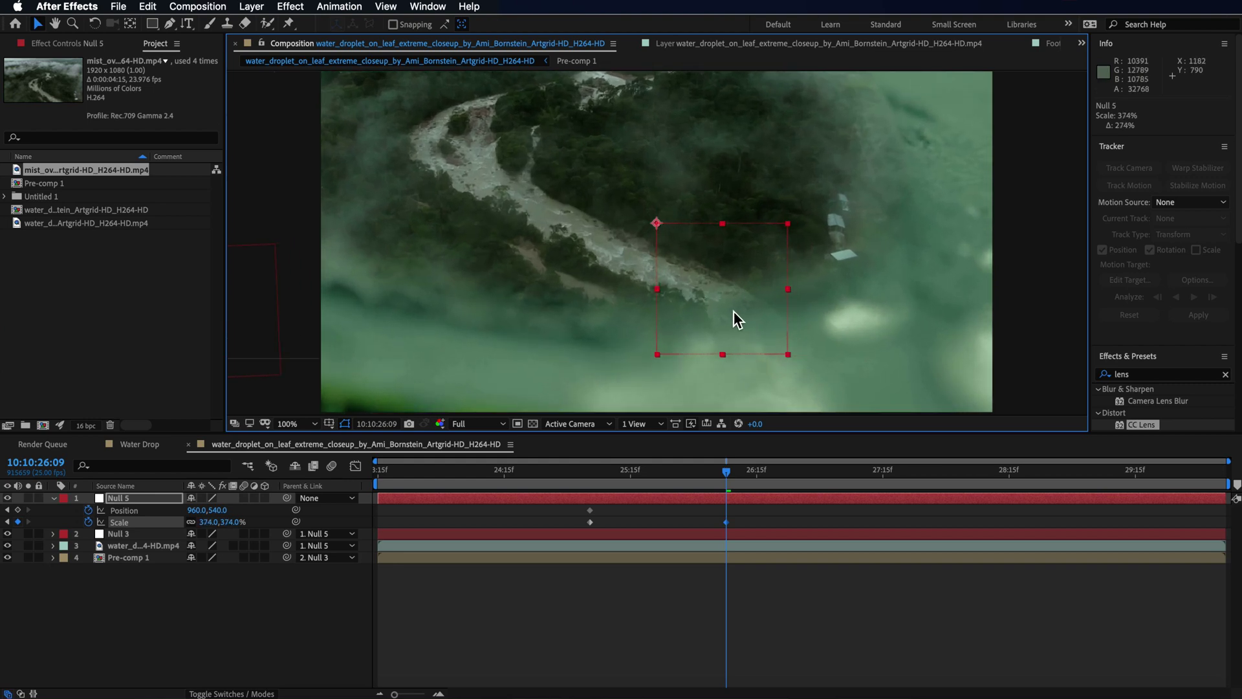
{"action": "left_click_drag", "start_coordinate": [735, 319], "coordinate": [782, 388]}
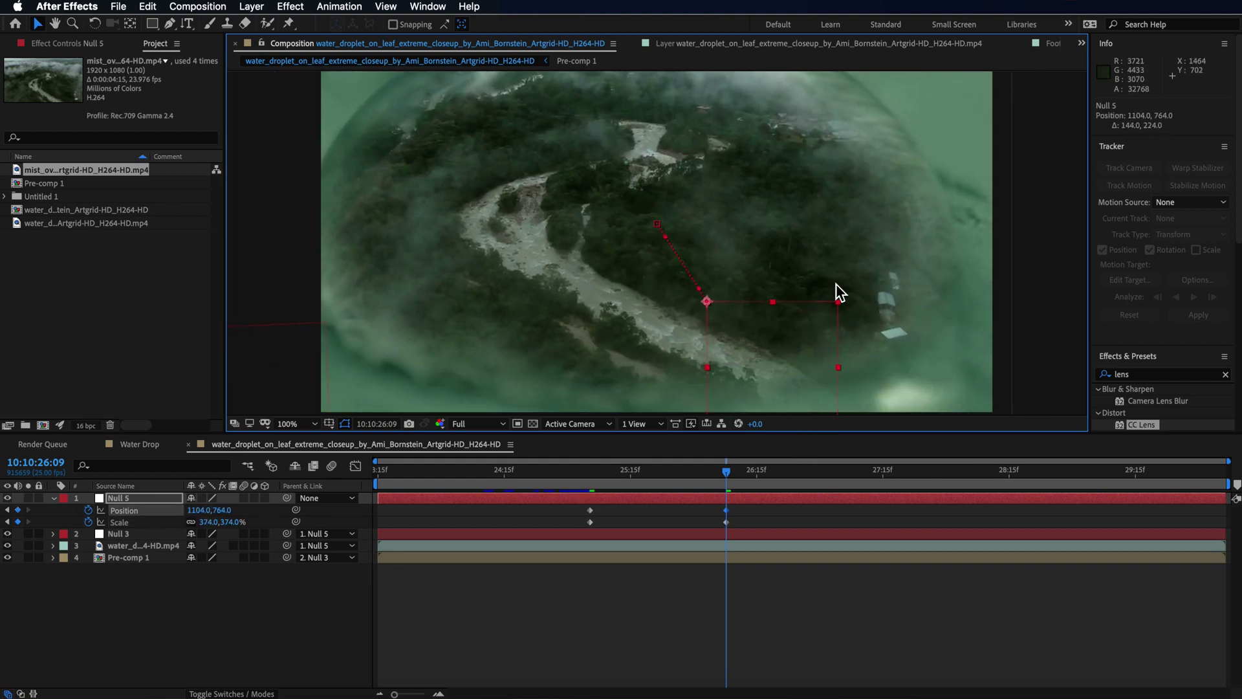
{"action": "left_click", "coordinate": [839, 310]}
{"action": "left_click_drag", "start_coordinate": [732, 527], "coordinate": [718, 504]}
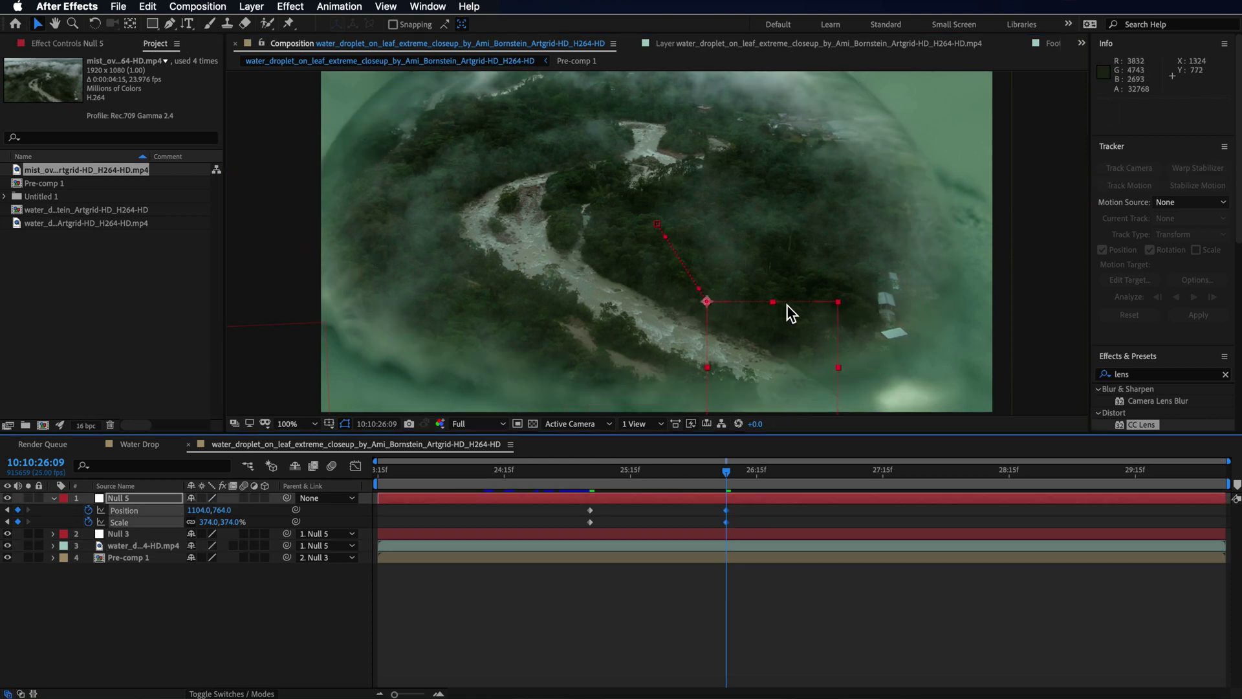
{"action": "left_click_drag", "start_coordinate": [844, 311], "coordinate": [832, 401]}
Step: Reveal the droplet layer's mask properties and keyframe Mask Expansion at 10:10:26:09 and 10:10:26:02
{"action": "left_click", "coordinate": [143, 545]}
{"action": "key", "text": "m"}
{"action": "key", "text": "m"}
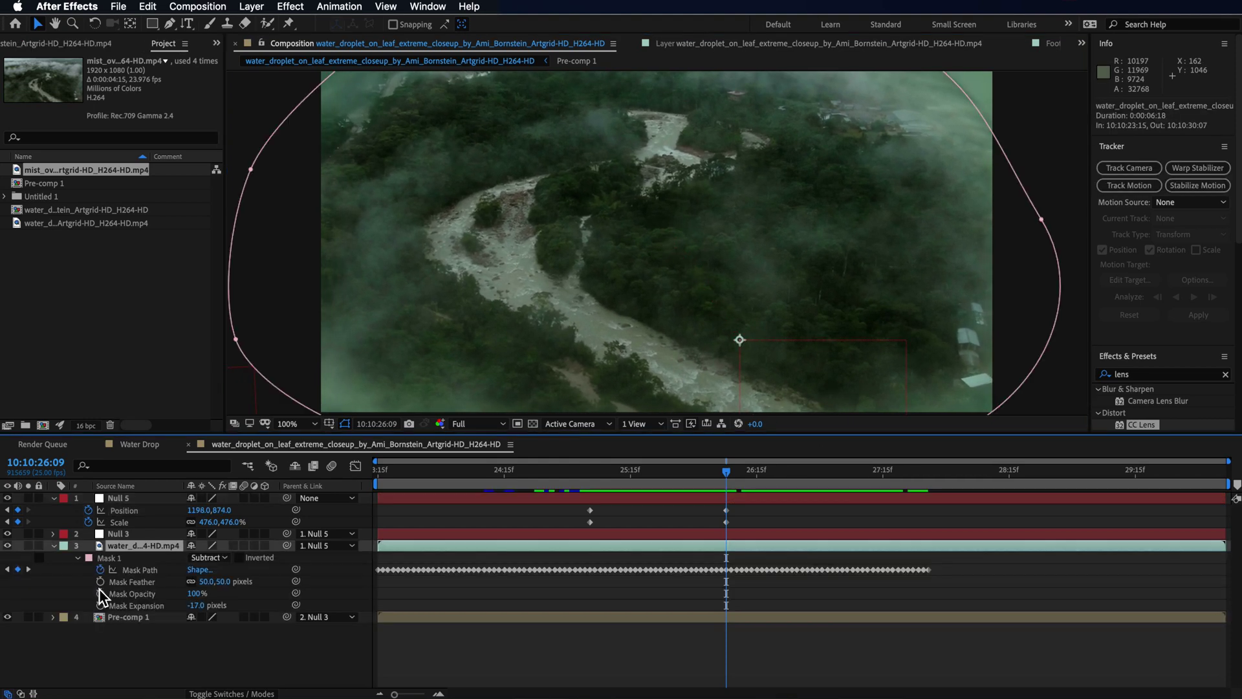
{"action": "left_click", "coordinate": [101, 606]}
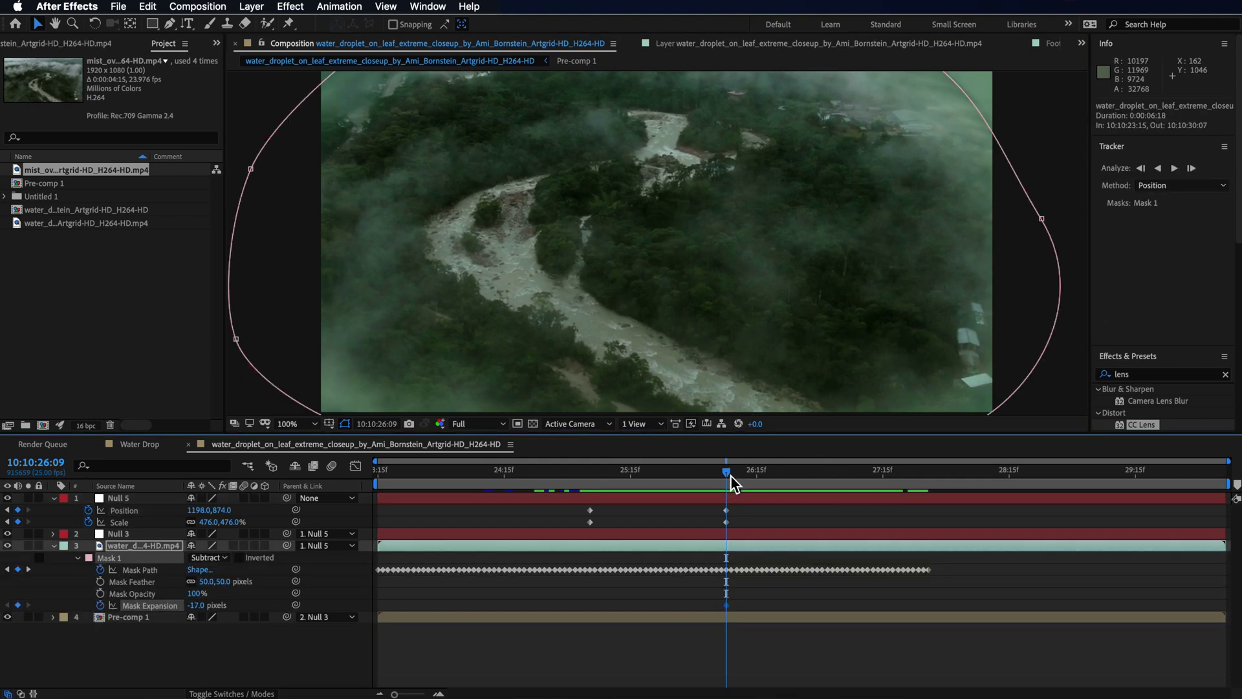
{"action": "left_click_drag", "start_coordinate": [728, 471], "coordinate": [693, 484]}
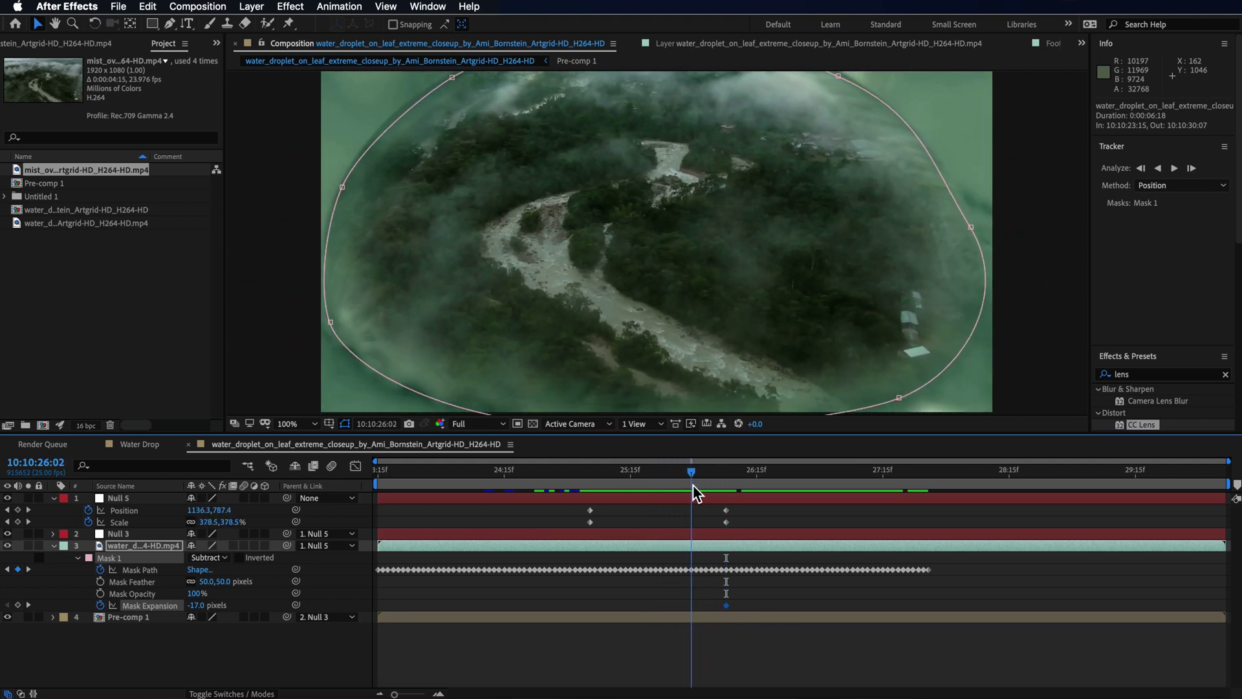
Step: Set the second Mask Expansion keyframe to 46 pixels, move it to 10:10:26:12, and preview the animation
{"action": "left_click", "coordinate": [28, 604]}
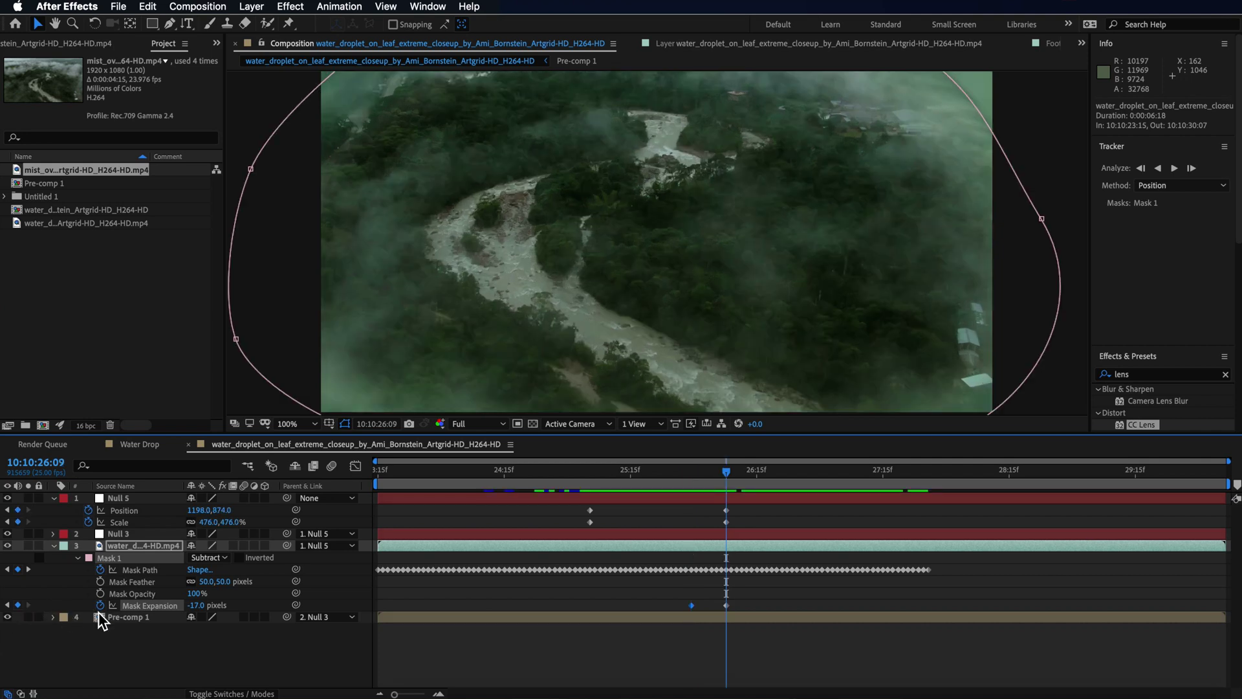
{"action": "left_click_drag", "start_coordinate": [193, 606], "coordinate": [110, 618]}
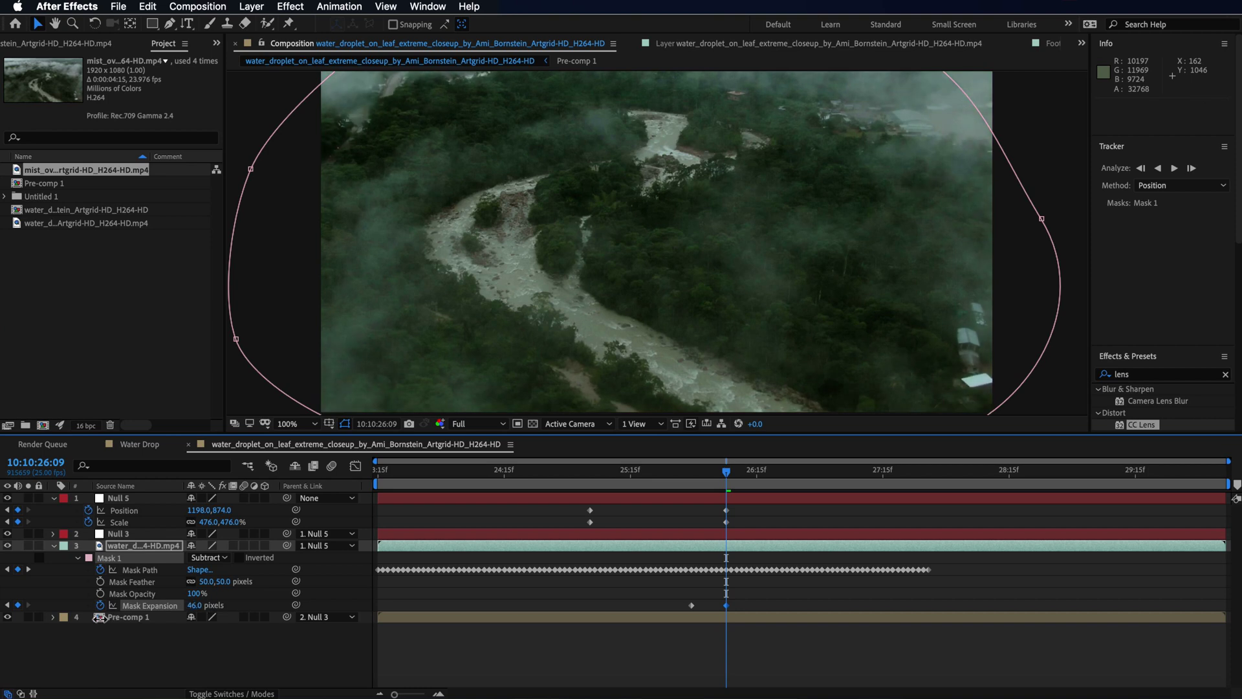
{"action": "left_click_drag", "start_coordinate": [719, 467], "coordinate": [690, 470]}
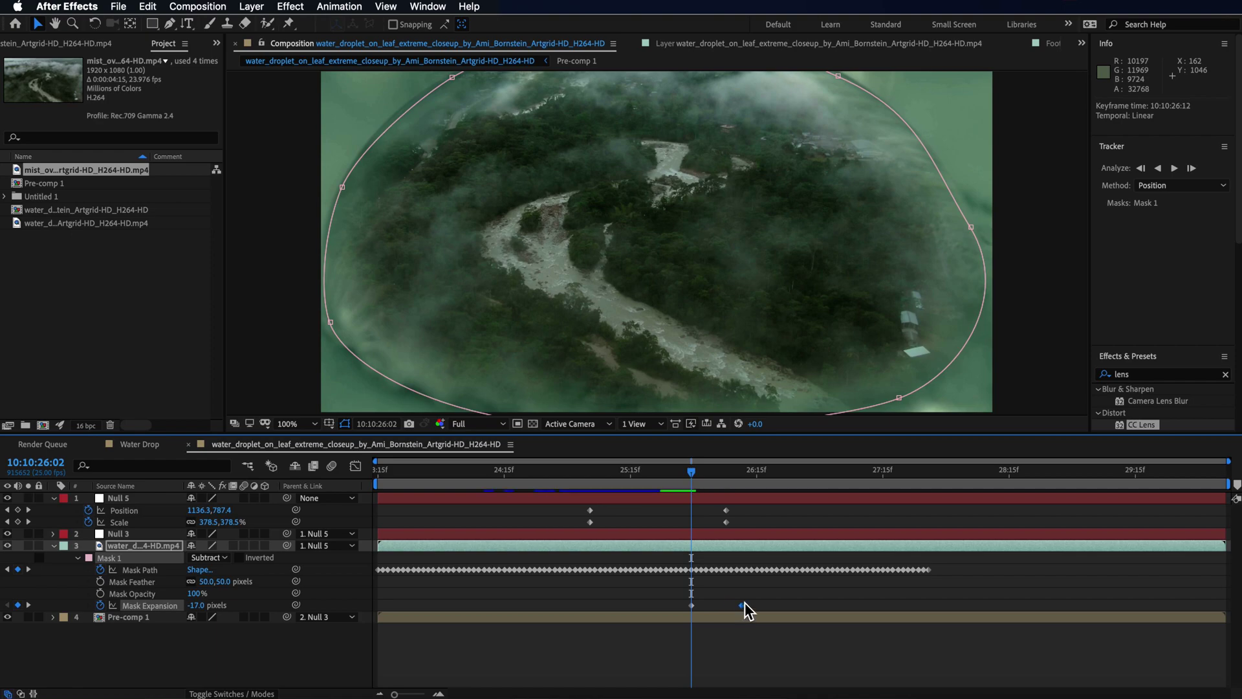
{"action": "key", "text": "space"}
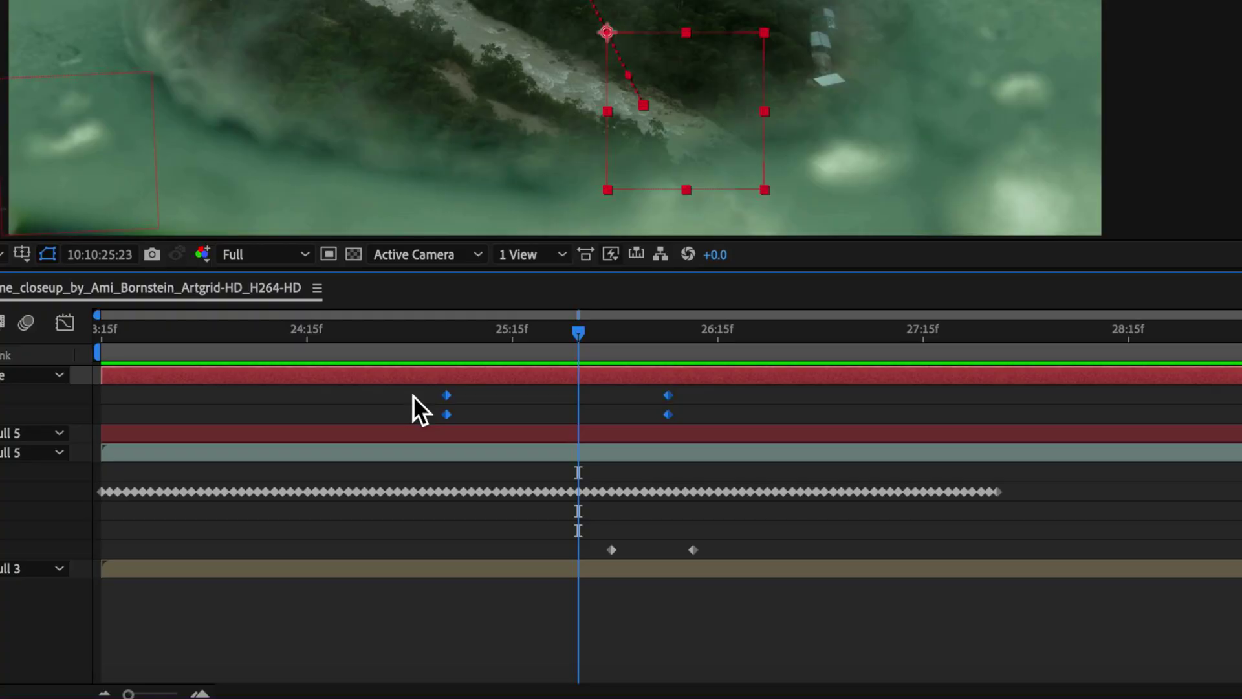
Step: Apply Easy Ease to the controlling null's first Position and Scale keyframes and Easy Ease Out to its last ones
{"action": "left_click_drag", "start_coordinate": [411, 393], "coordinate": [465, 422]}
{"action": "right_click", "coordinate": [451, 418]}
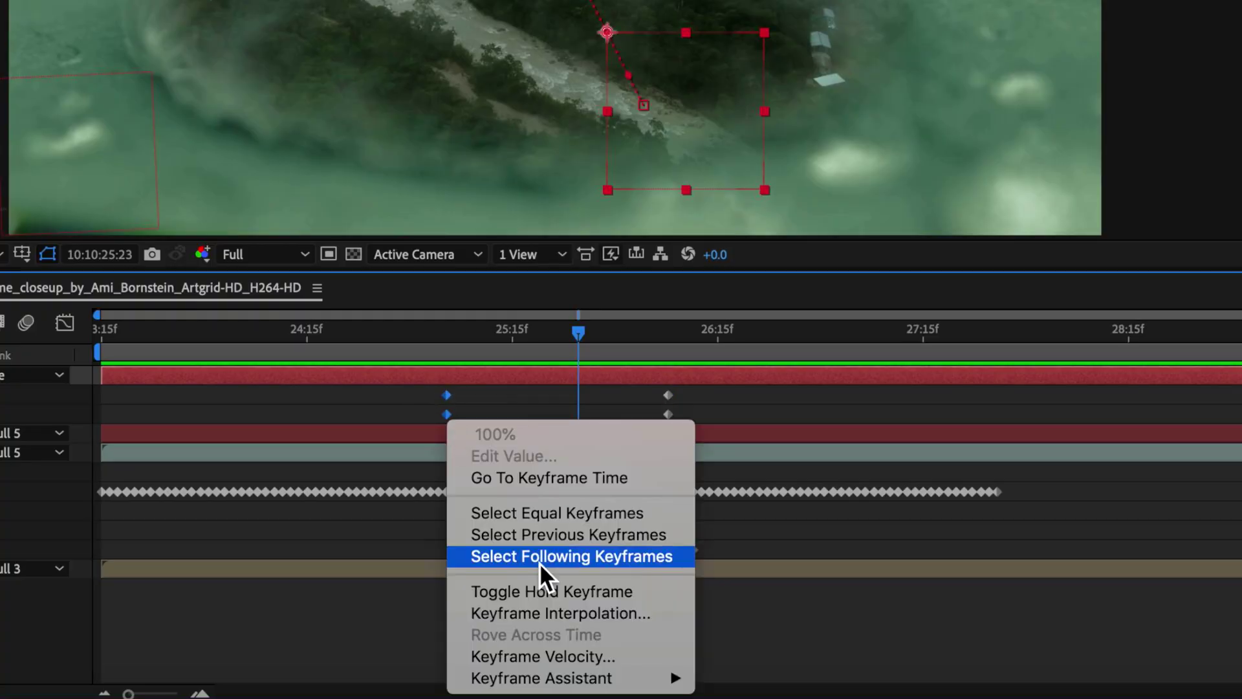
{"action": "mouse_move", "coordinate": [619, 687]}
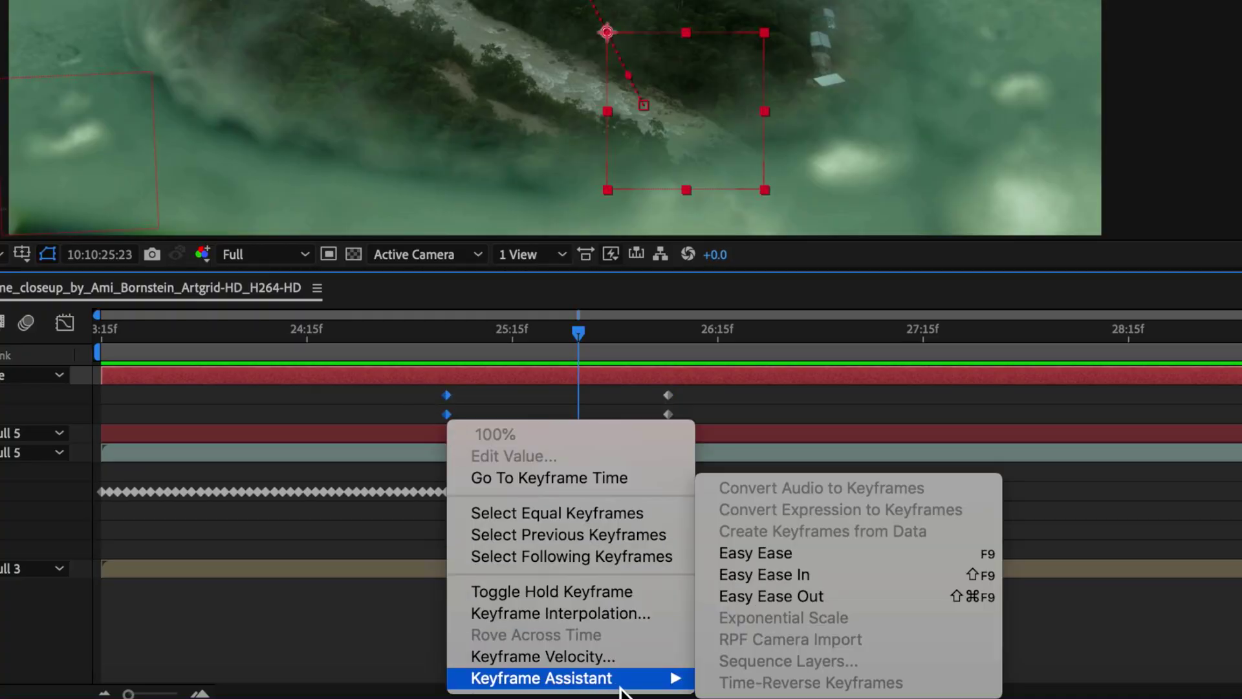
{"action": "left_click", "coordinate": [770, 554]}
{"action": "left_click", "coordinate": [667, 415]}
{"action": "right_click", "coordinate": [667, 418]}
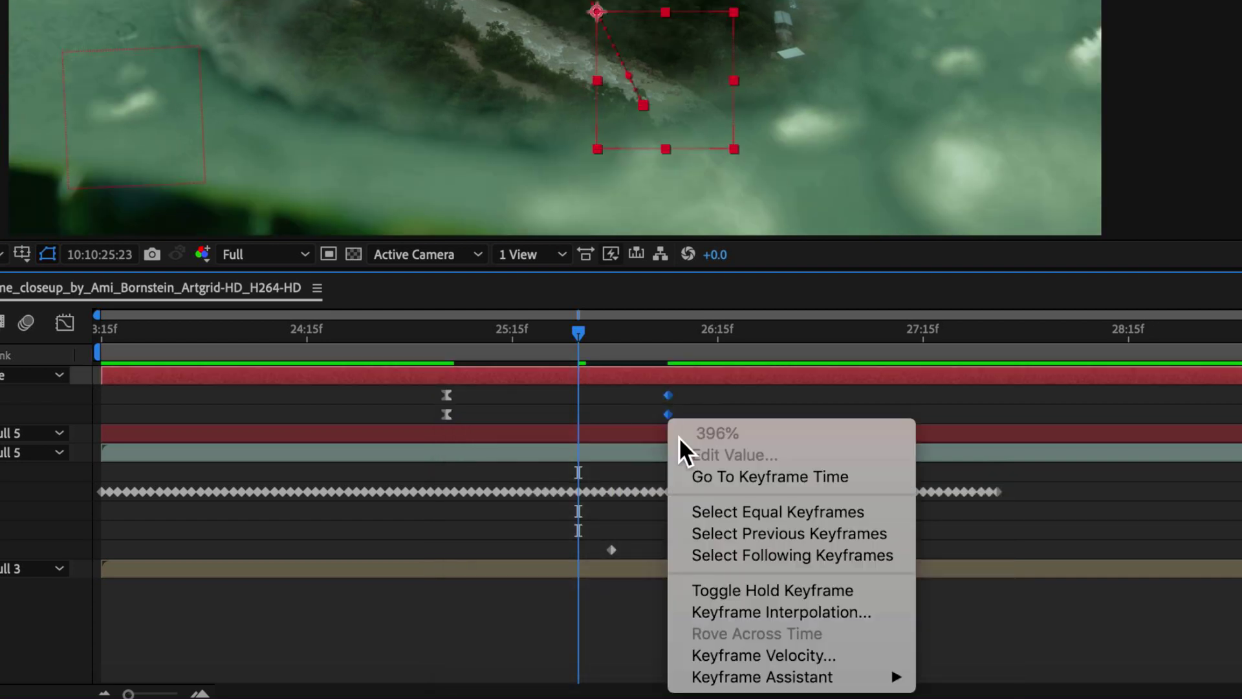
{"action": "mouse_move", "coordinate": [808, 676]}
{"action": "left_click", "coordinate": [1025, 597]}
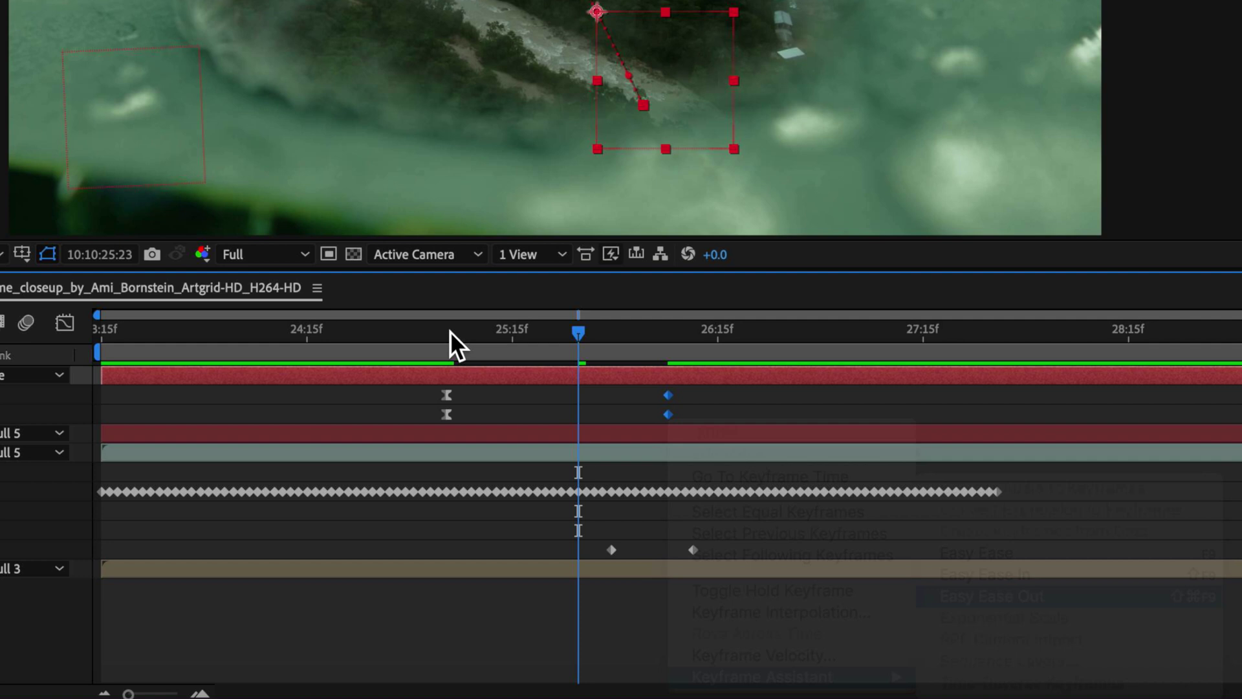
Step: Lengthen the outgoing ease handles of the first Scale and Position keyframes in the Graph Editor for a slower start, and preview the zoom
{"action": "left_click", "coordinate": [73, 327]}
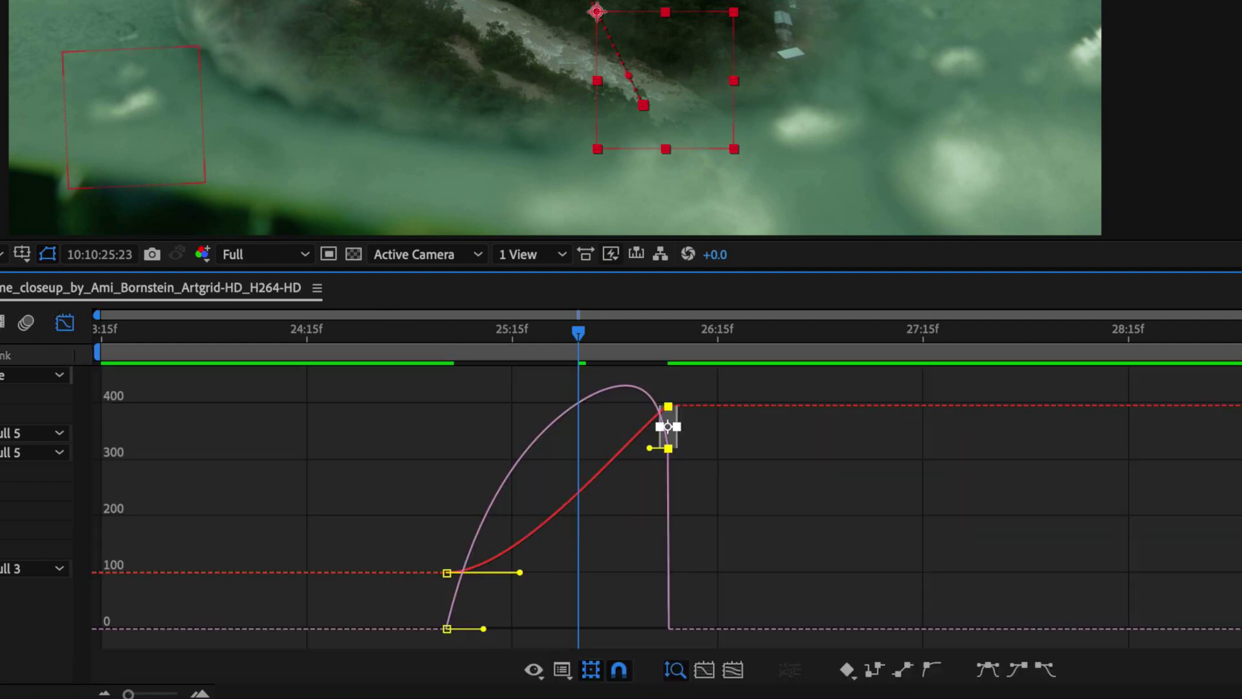
{"action": "left_click", "coordinate": [447, 573]}
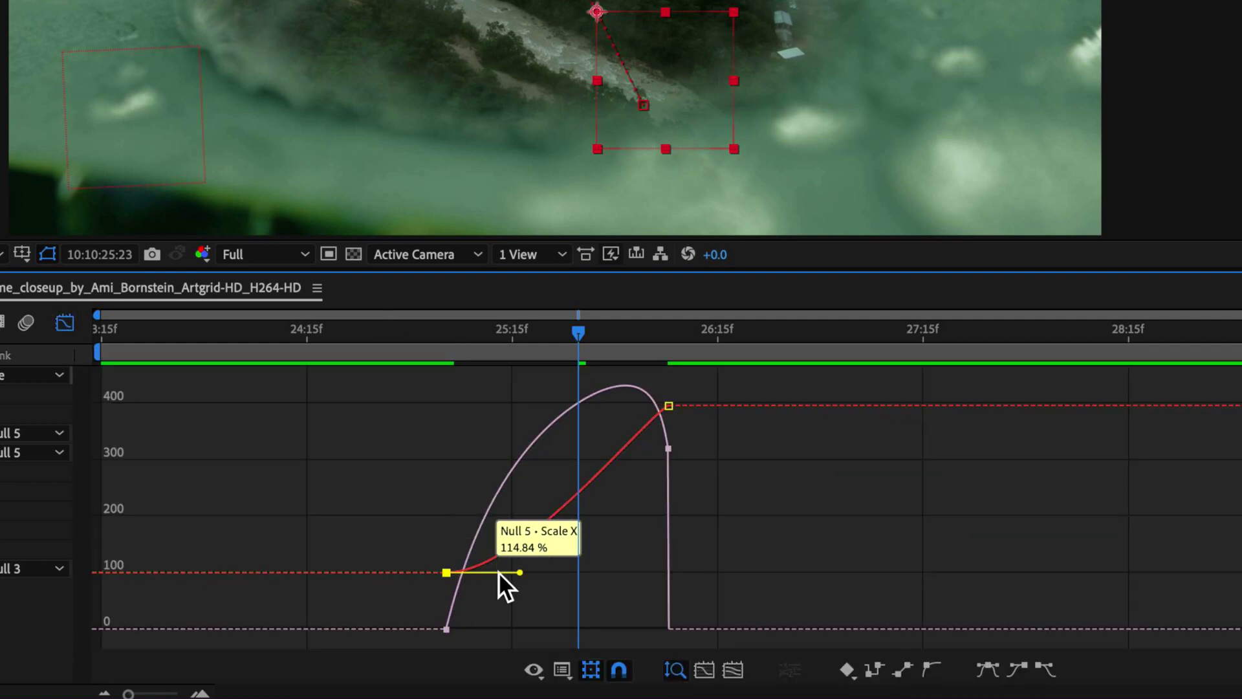
{"action": "left_click_drag", "start_coordinate": [522, 572], "coordinate": [587, 571]}
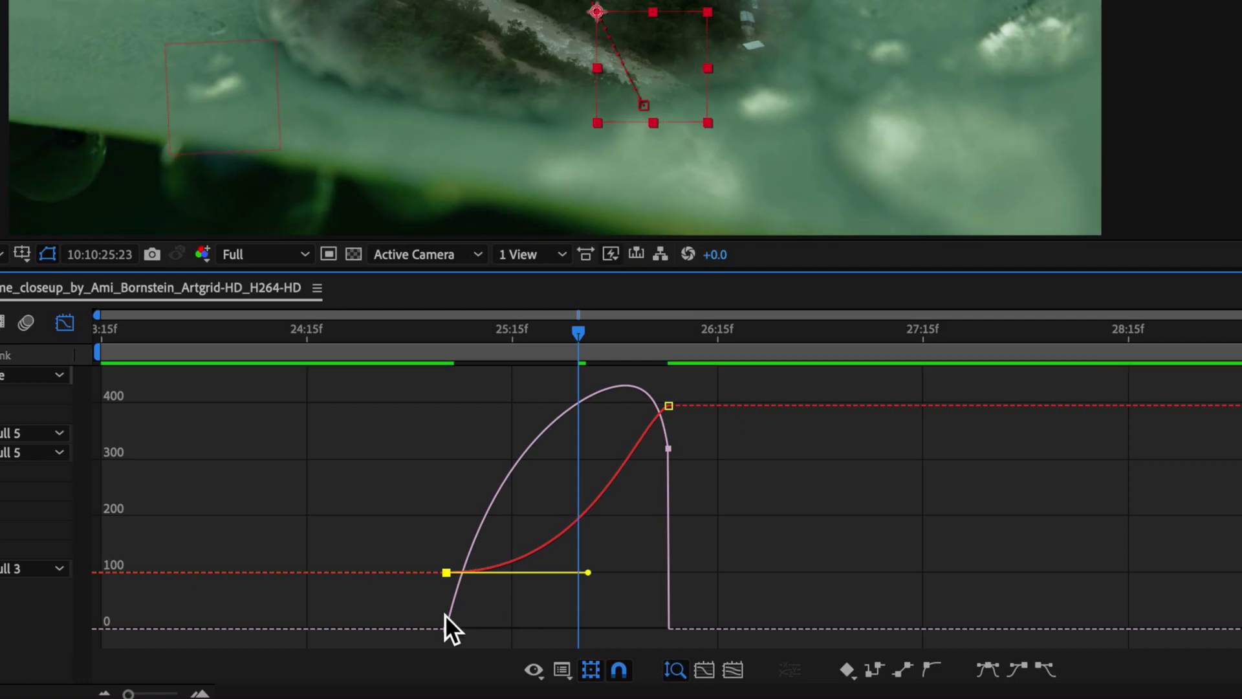
{"action": "left_click", "coordinate": [446, 628]}
{"action": "left_click_drag", "start_coordinate": [480, 630], "coordinate": [559, 634]}
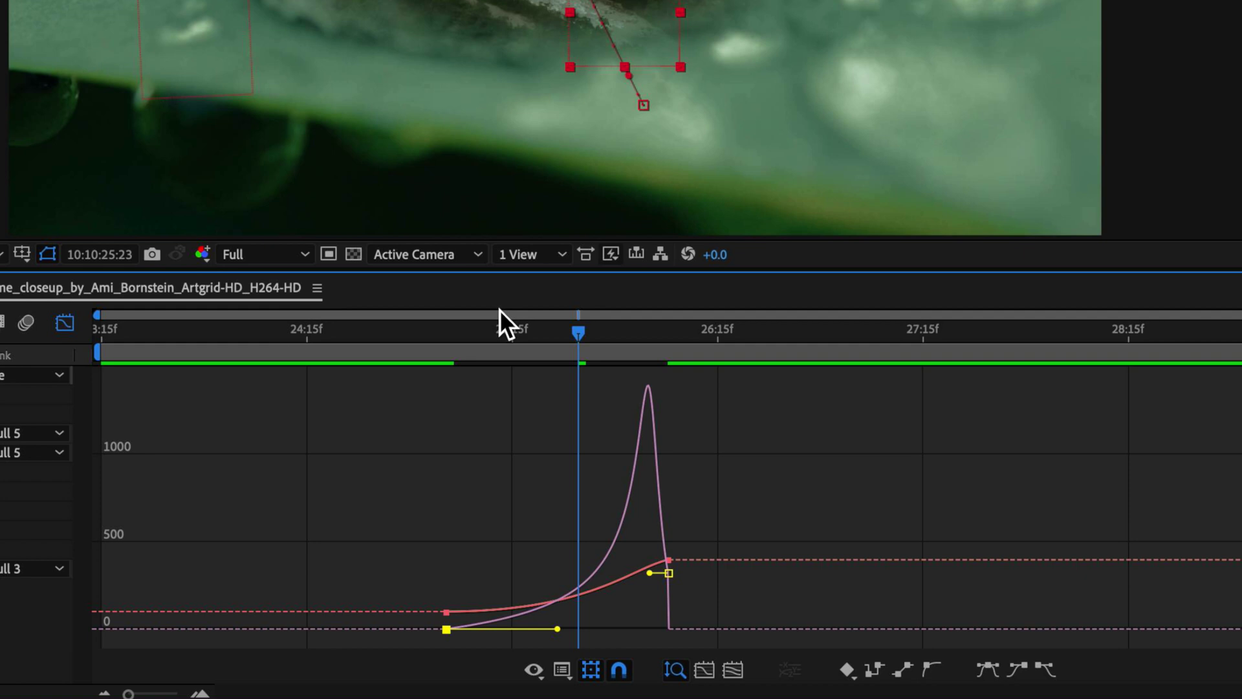
{"action": "left_click", "coordinate": [502, 330]}
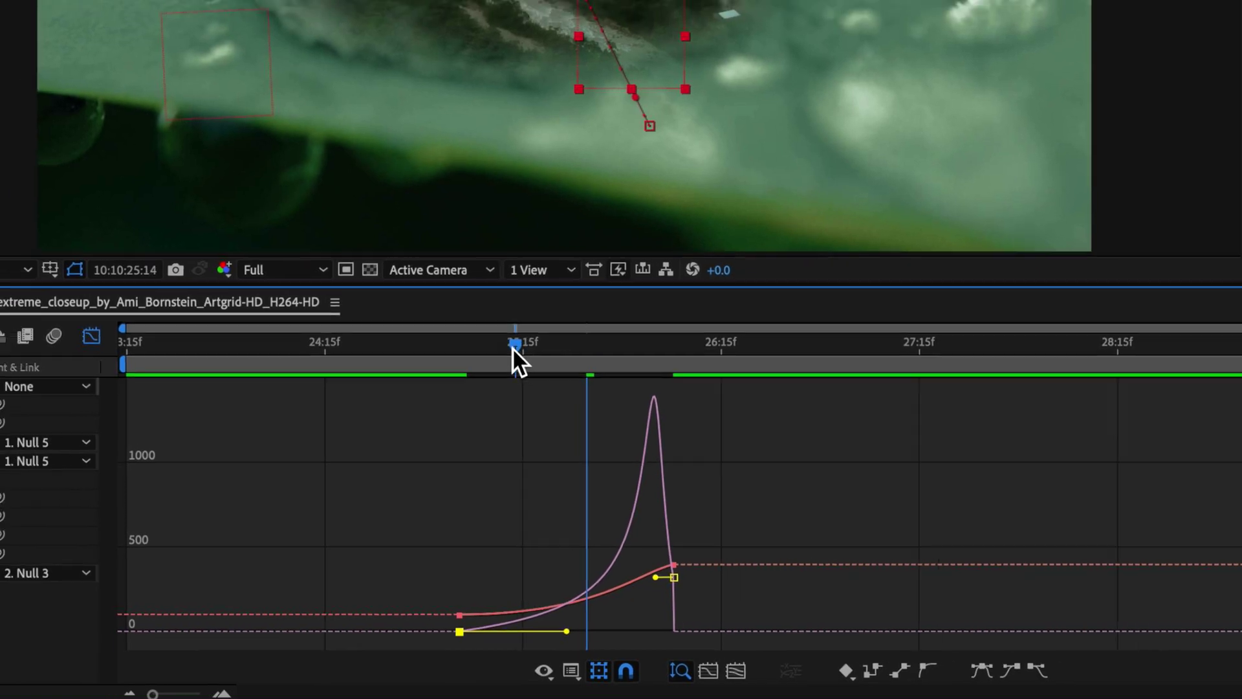
{"action": "left_click_drag", "start_coordinate": [511, 347], "coordinate": [427, 344]}
{"action": "key", "text": "space"}
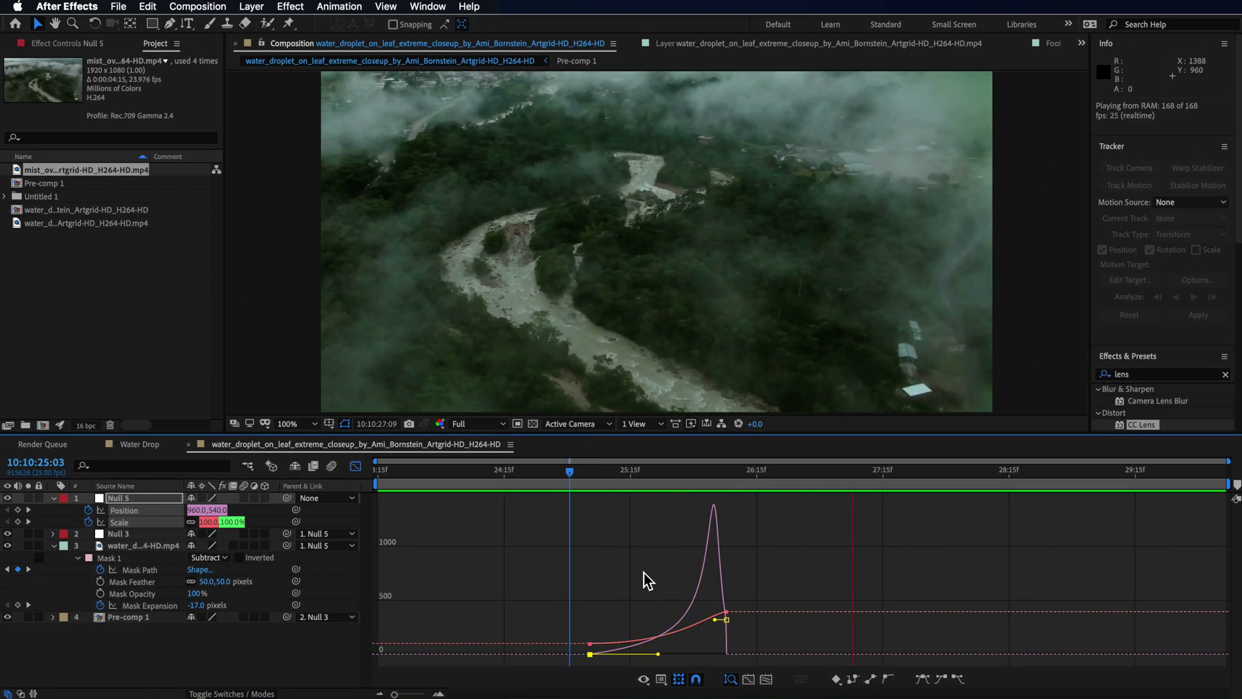
{"action": "key", "text": "space"}
Step: Delete the tracked null's Position and Rotation keyframes from 10:10:26:04 onward, and preview the zoom from 10:10:24:20
{"action": "left_click", "coordinate": [58, 537]}
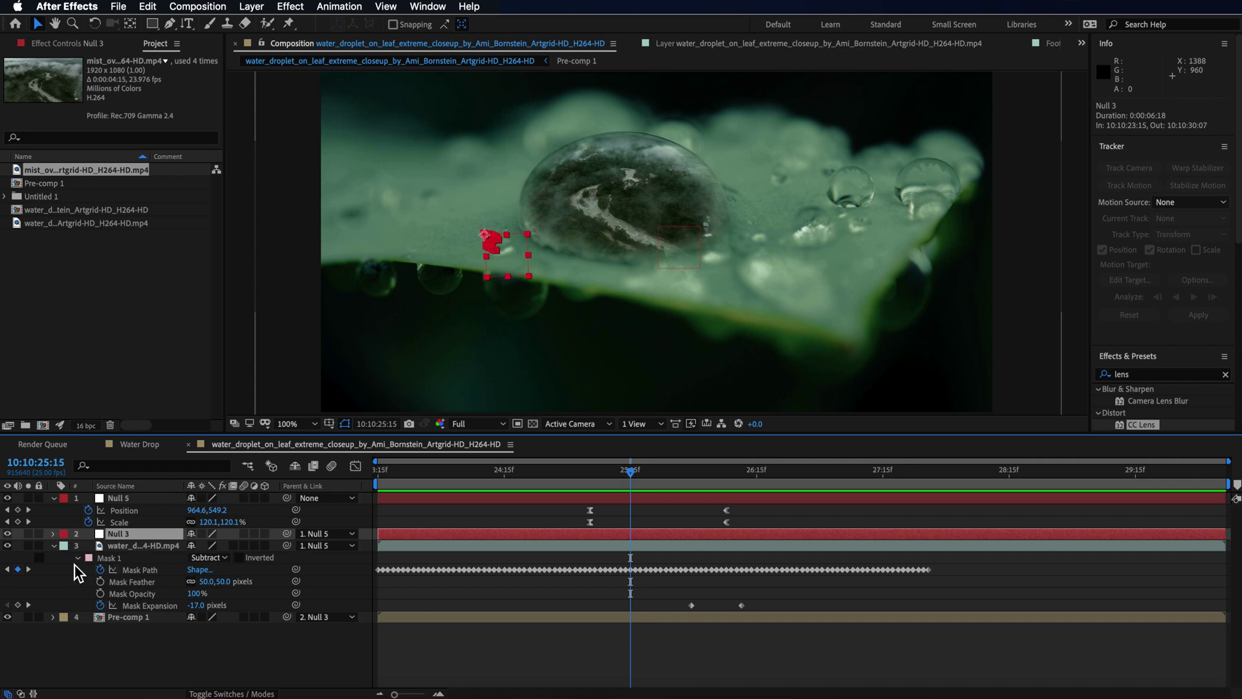
{"action": "key", "text": "u"}
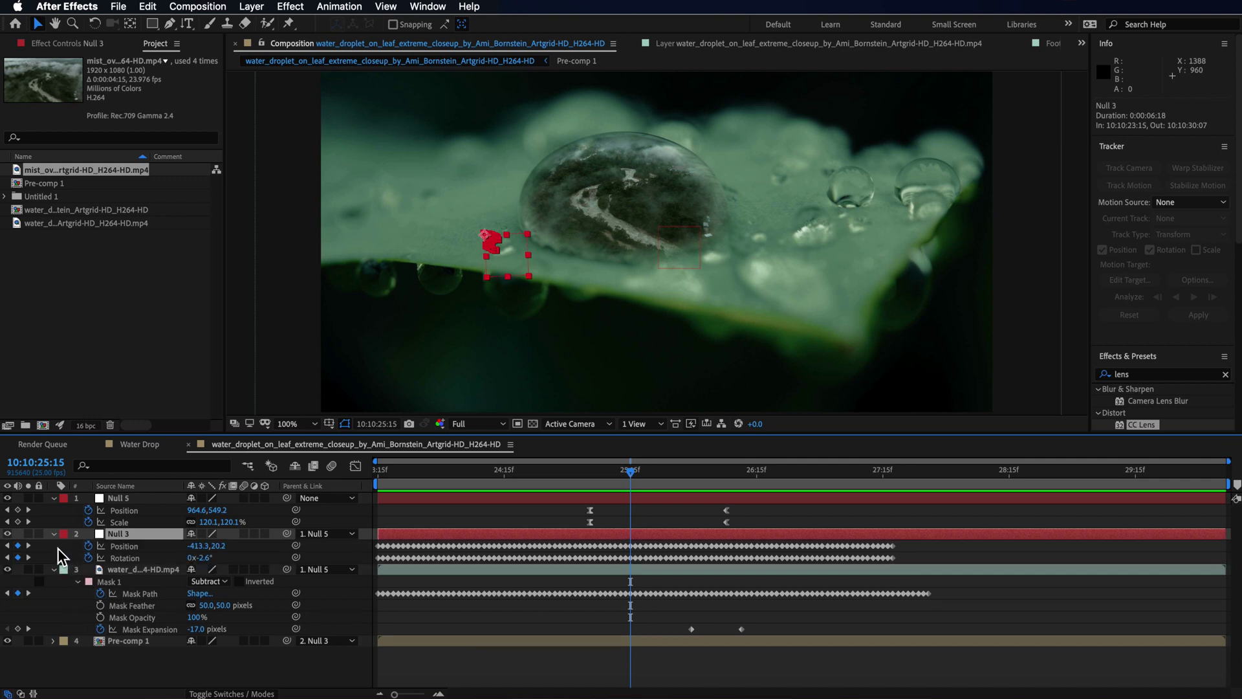
{"action": "left_click", "coordinate": [56, 569]}
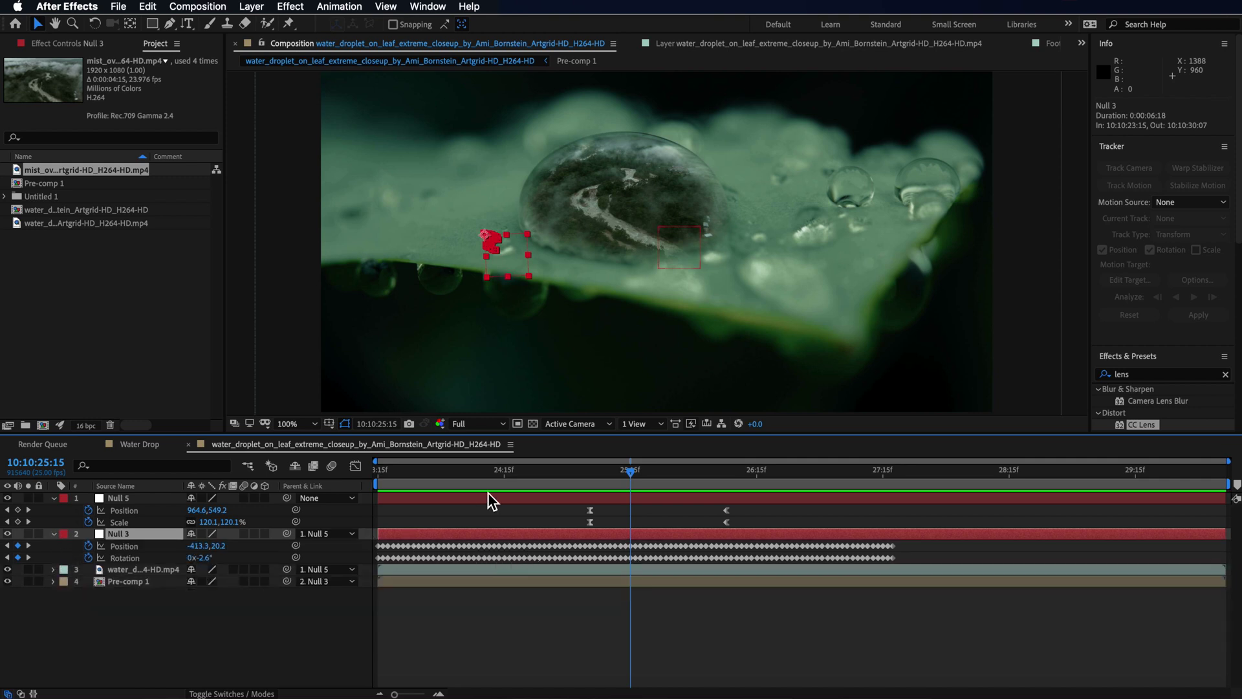
{"action": "left_click_drag", "start_coordinate": [622, 476], "coordinate": [704, 493]}
{"action": "left_click_drag", "start_coordinate": [925, 549], "coordinate": [702, 560]}
{"action": "key", "text": "Delete"}
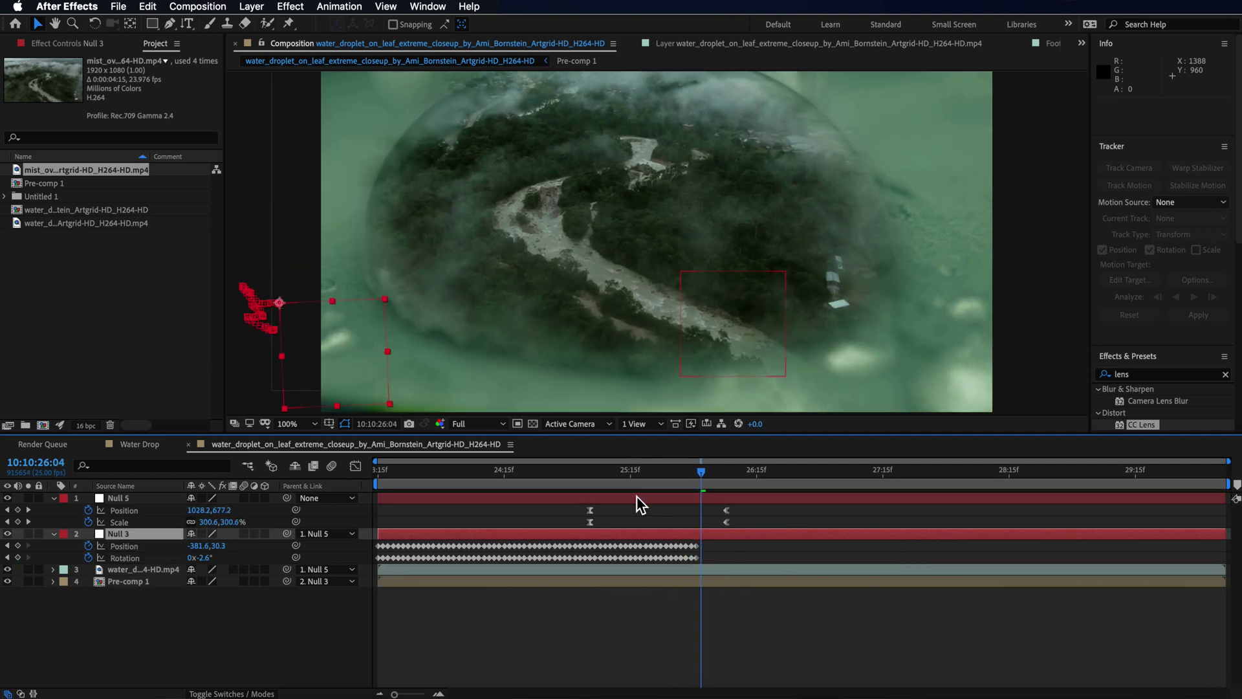
{"action": "left_click_drag", "start_coordinate": [705, 474], "coordinate": [525, 490]}
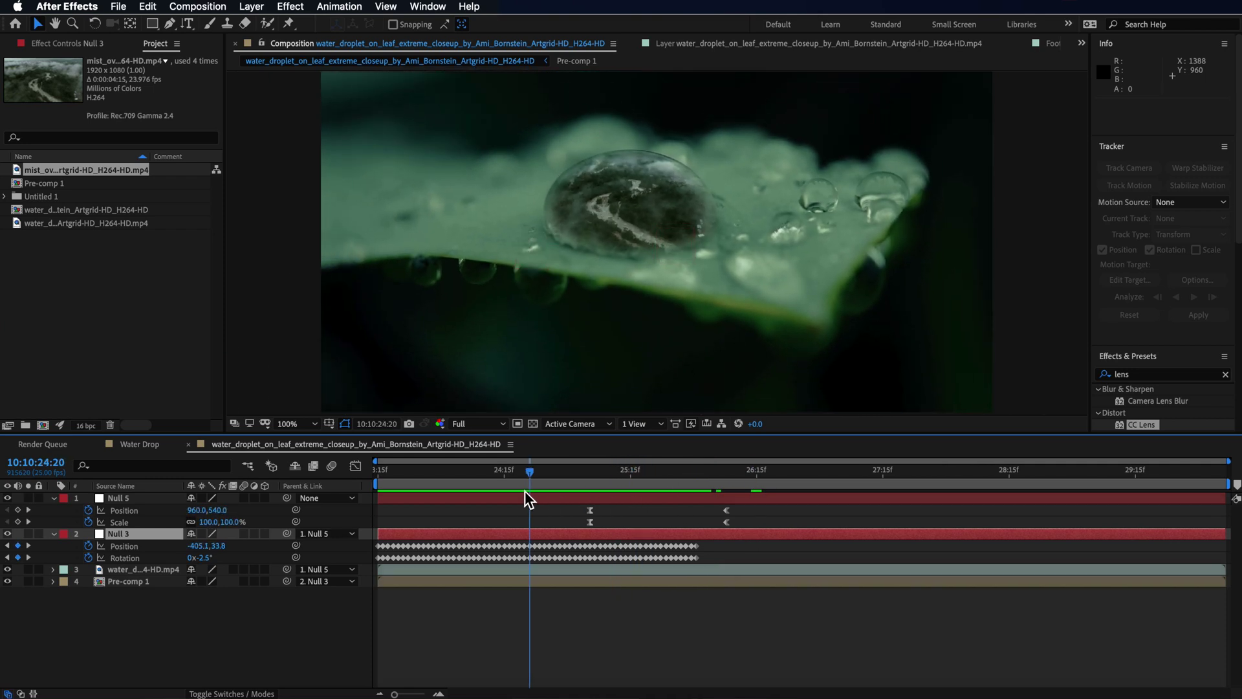
{"action": "key", "text": "space"}
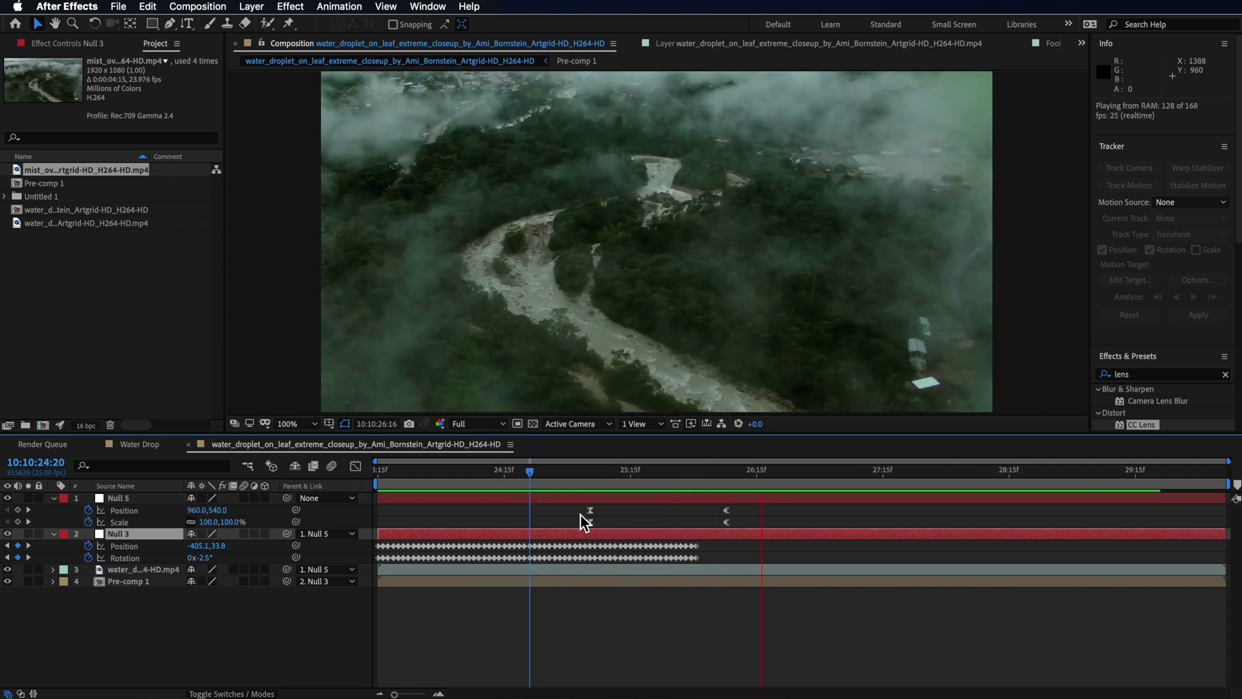
Step: Move the controlling null's last Position and Scale keyframes earlier to about 10:10:26:00, and scrub through the faster zoom
{"action": "left_click_drag", "start_coordinate": [672, 493], "coordinate": [311, 489]}
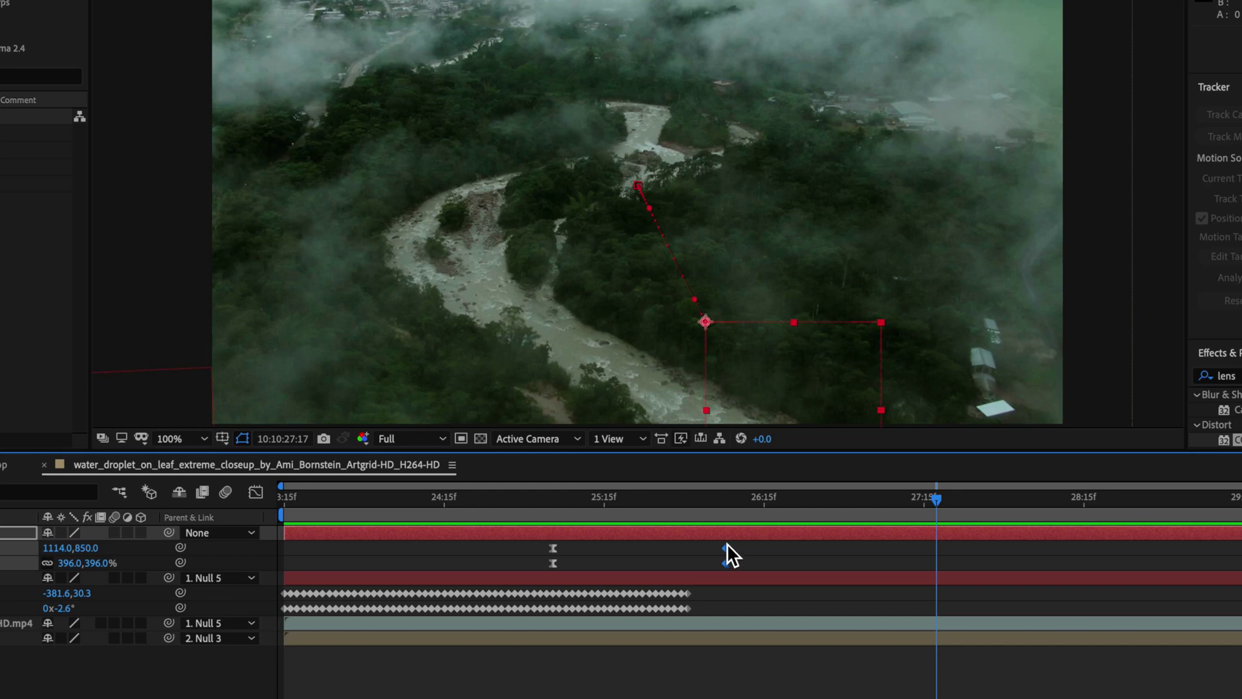
{"action": "left_click_drag", "start_coordinate": [726, 550], "coordinate": [668, 550]}
{"action": "left_click", "coordinate": [559, 504]}
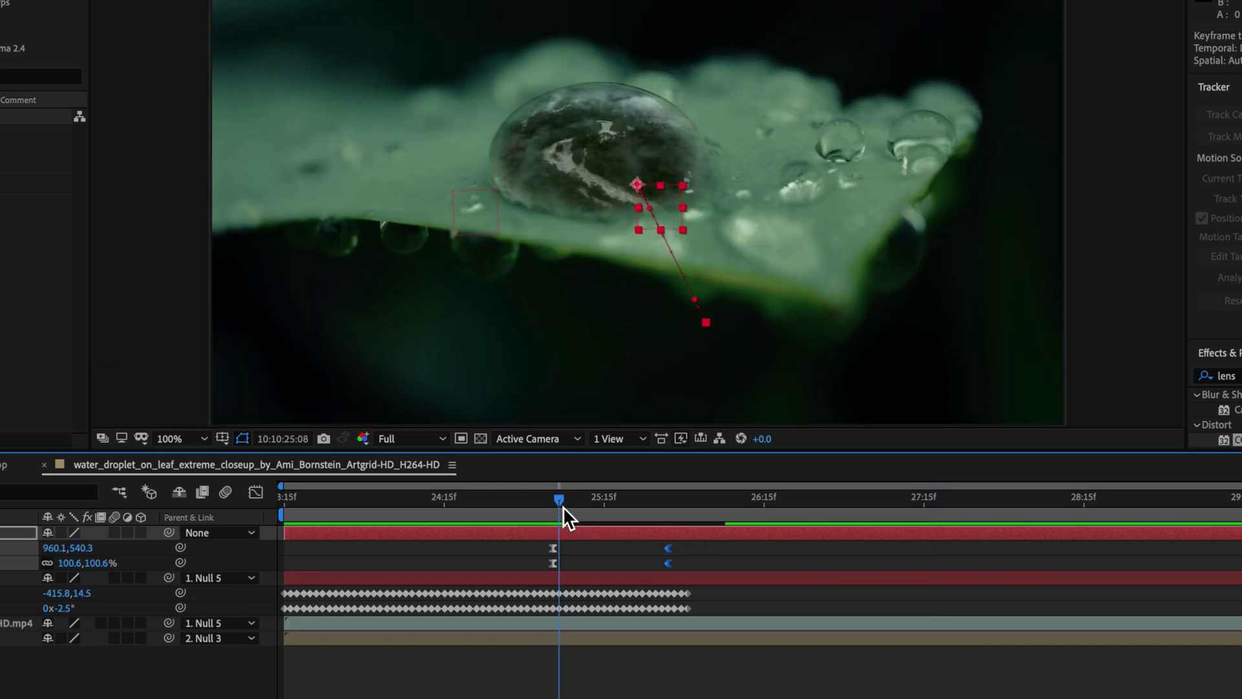
{"action": "left_click_drag", "start_coordinate": [563, 506], "coordinate": [643, 518]}
Step: Delete the tracked null's Position and Rotation keyframes from about 10:10:25:18 onward, and preview the zoom
{"action": "left_click_drag", "start_coordinate": [724, 604], "coordinate": [622, 598]}
{"action": "left_click_drag", "start_coordinate": [710, 589], "coordinate": [631, 606]}
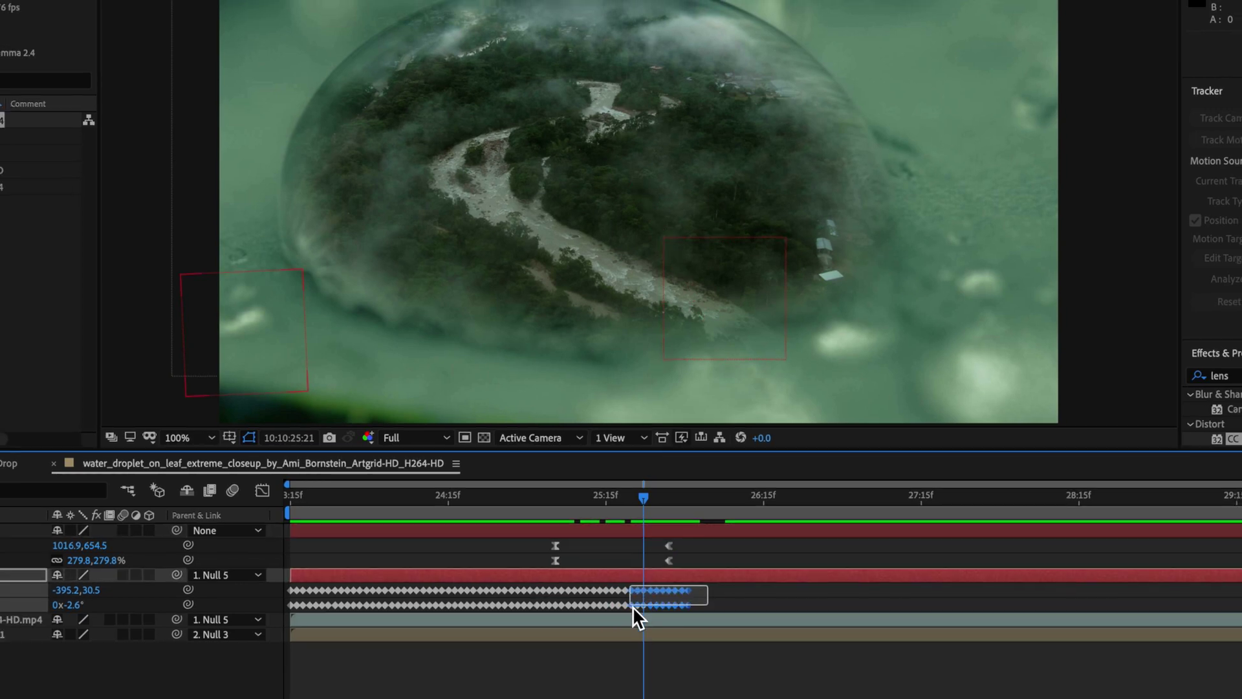
{"action": "key", "text": "Delete"}
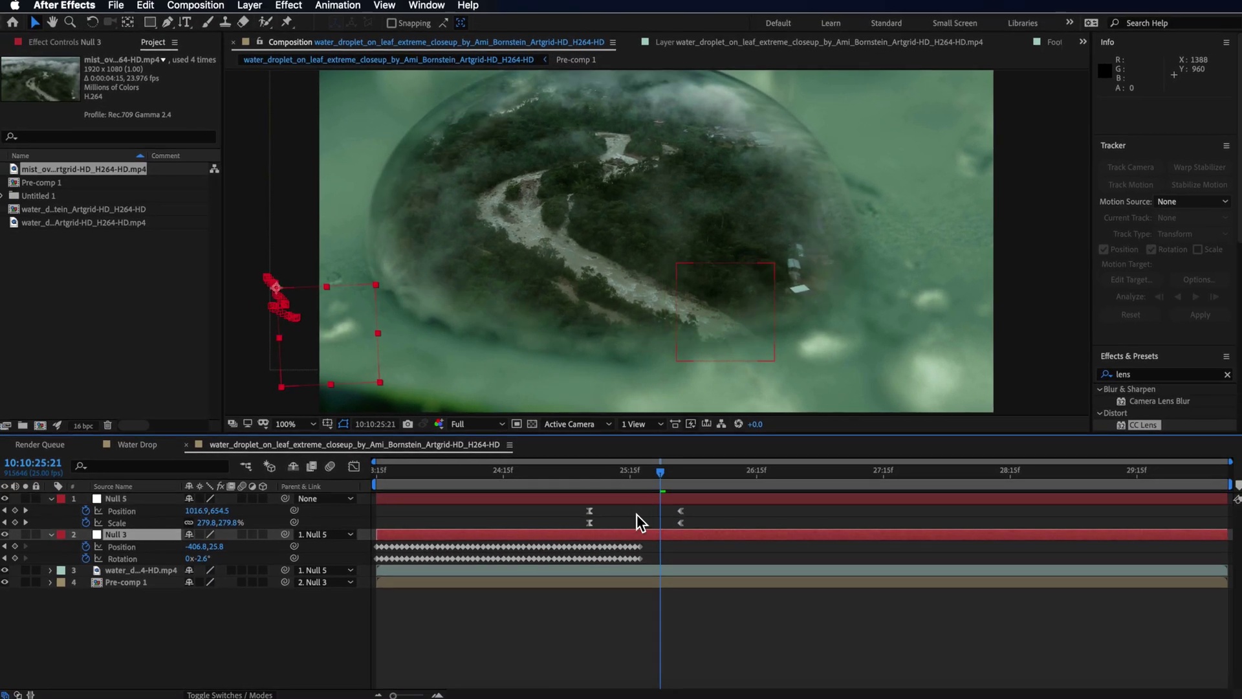
{"action": "key", "text": "space"}
Step: Move both Mask Expansion keyframes of the droplet footage's mask earlier, so the first falls at about 10:10:25:21
{"action": "left_click", "coordinate": [62, 570]}
{"action": "left_click", "coordinate": [52, 570]}
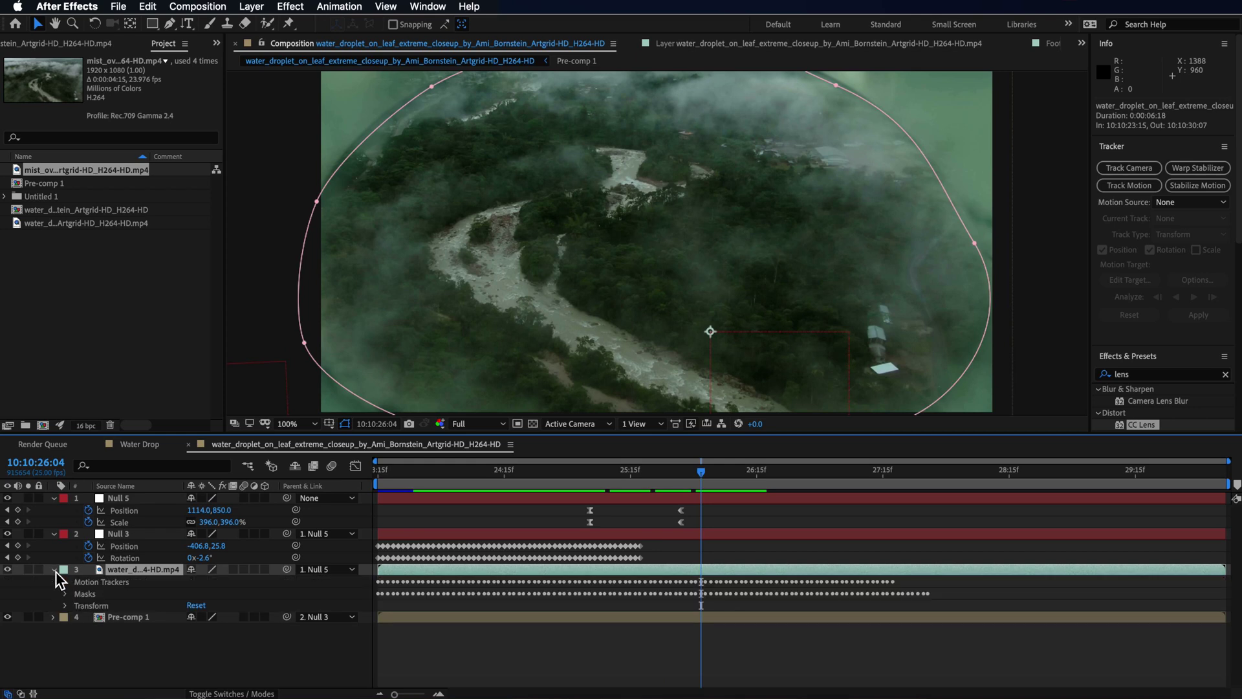
{"action": "left_click", "coordinate": [64, 592]}
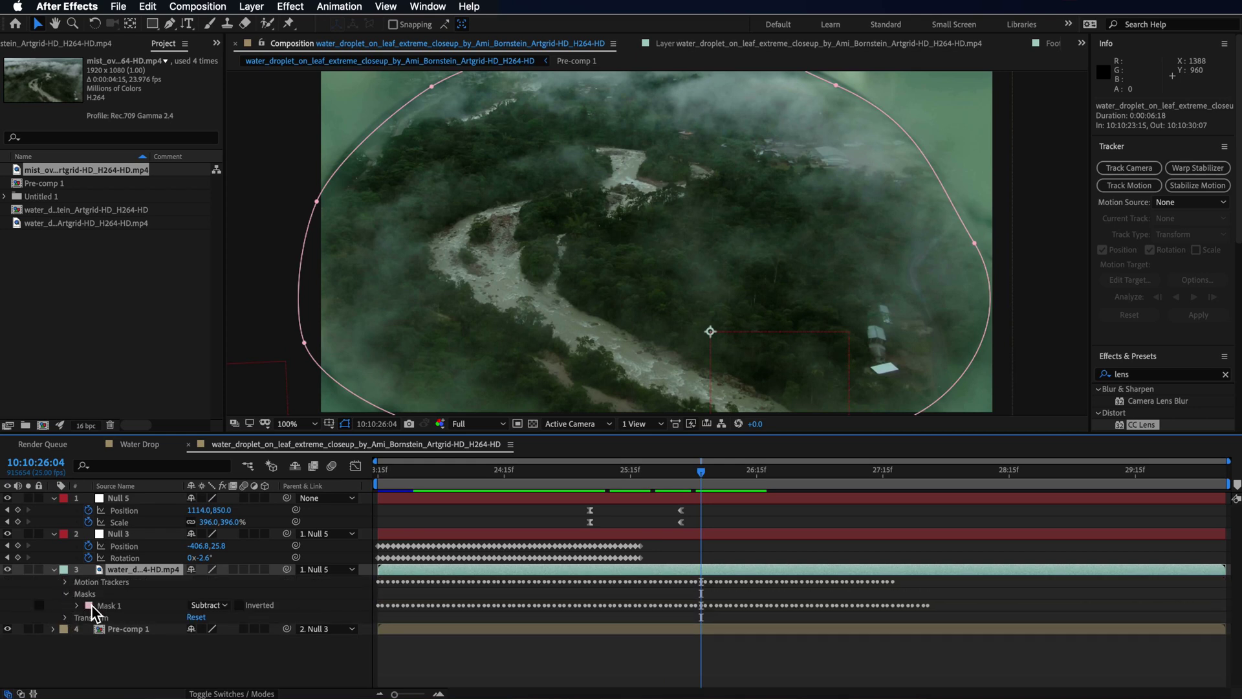
{"action": "left_click", "coordinate": [78, 606]}
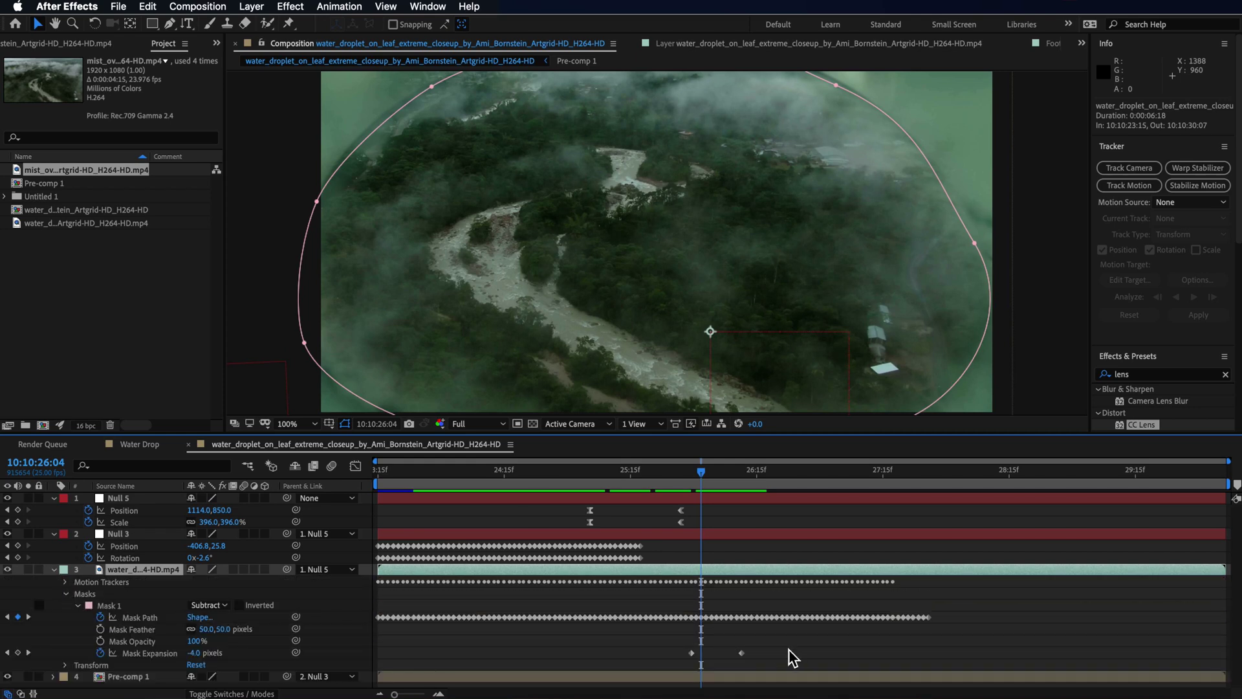
{"action": "left_click_drag", "start_coordinate": [789, 650], "coordinate": [641, 654]}
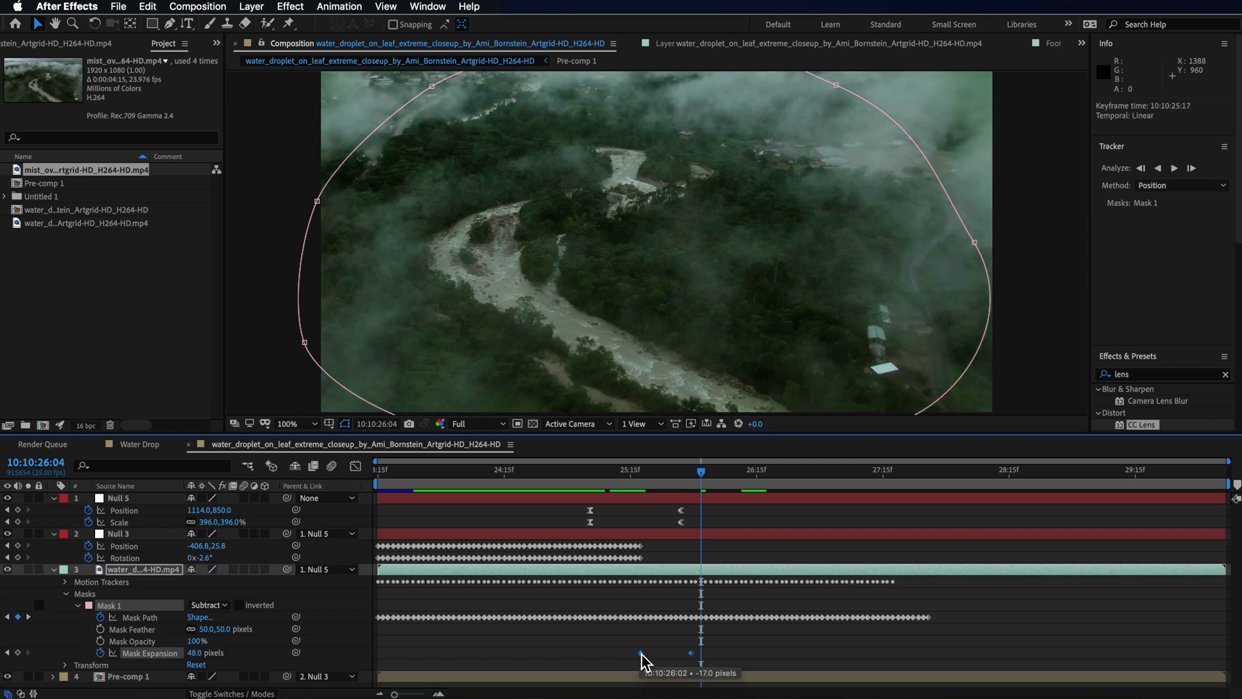
{"action": "left_click", "coordinate": [647, 474]}
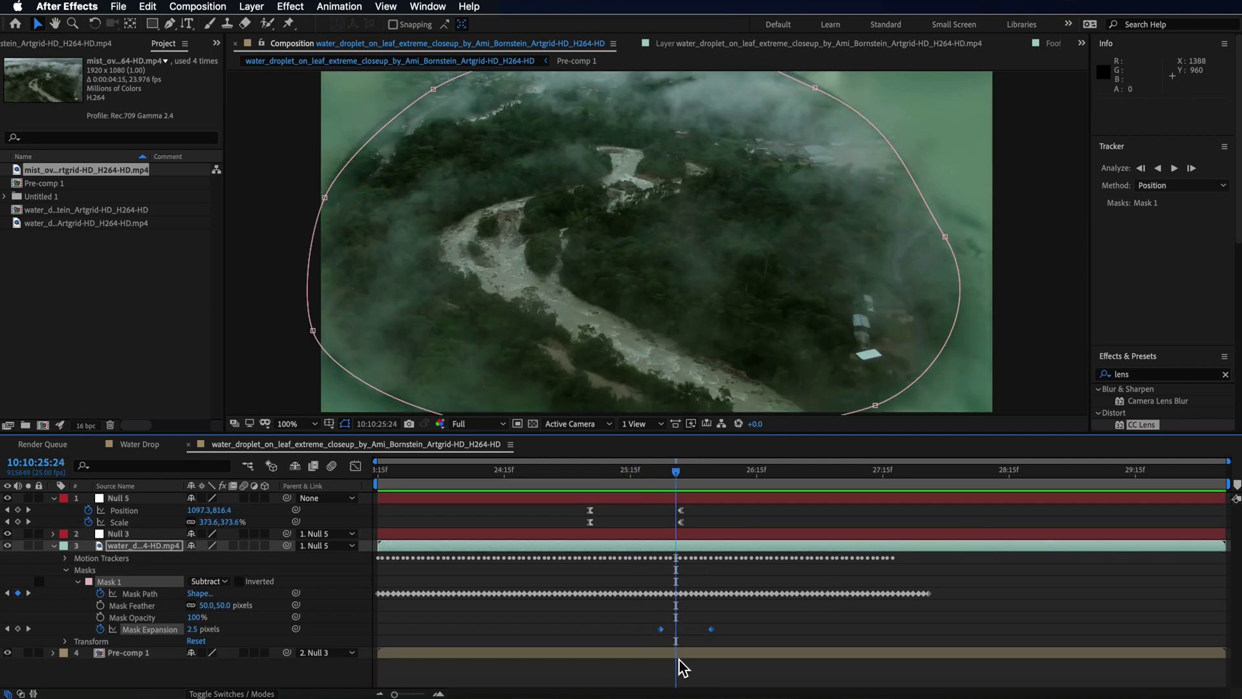
Step: Open Pre-comp 1, adjust the timing of the misty jungle river clips around 10:10:25:24, and return to the droplet composition
{"action": "double_click", "coordinate": [680, 654]}
{"action": "left_click_drag", "start_coordinate": [736, 551], "coordinate": [655, 574]}
{"action": "left_click", "coordinate": [682, 499]}
{"action": "left_click", "coordinate": [699, 509], "text": "shift"}
{"action": "left_click", "coordinate": [227, 446]}
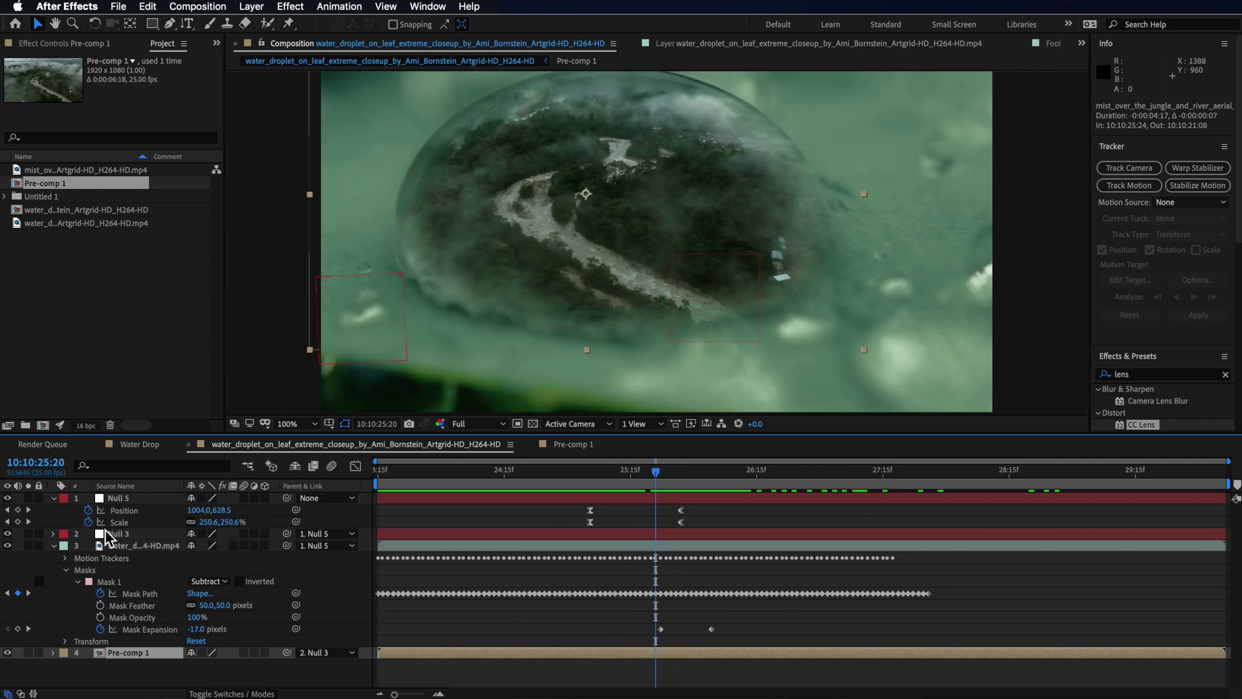
{"action": "left_click", "coordinate": [142, 445]}
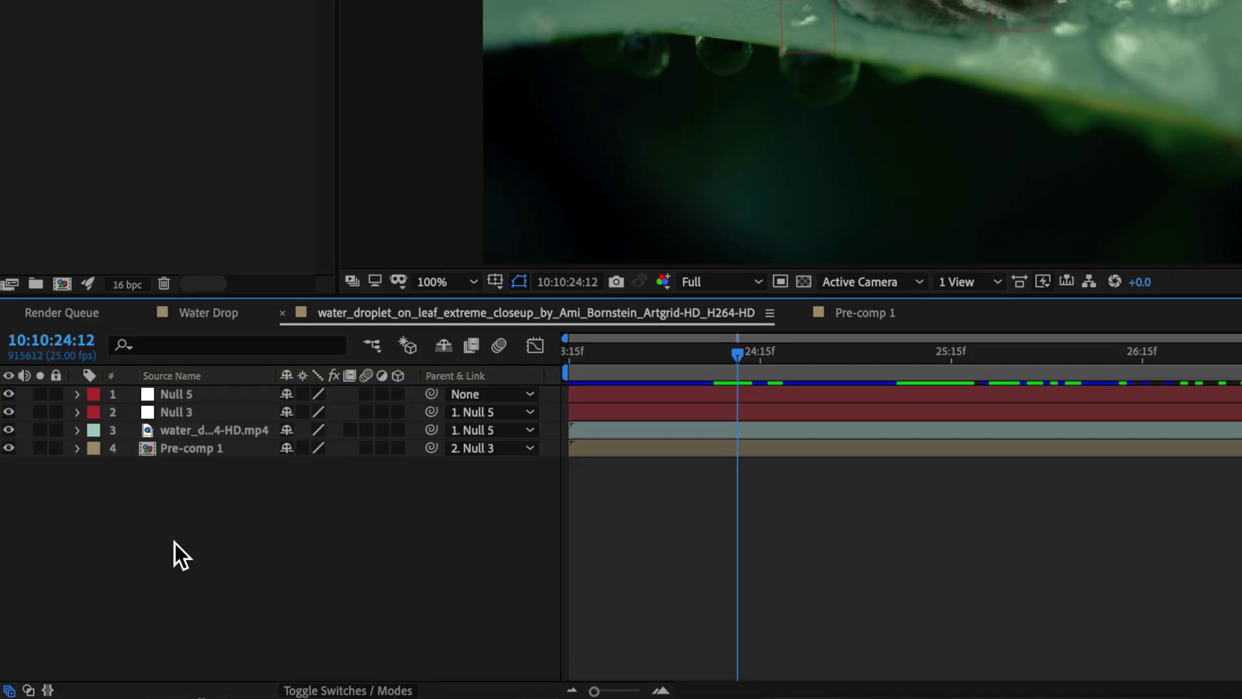
Step: Add an adjustment layer directly above Pre-comp 1 and apply the Lumetri Color effect to it
{"action": "right_click", "coordinate": [173, 544]}
{"action": "mouse_move", "coordinate": [301, 473]}
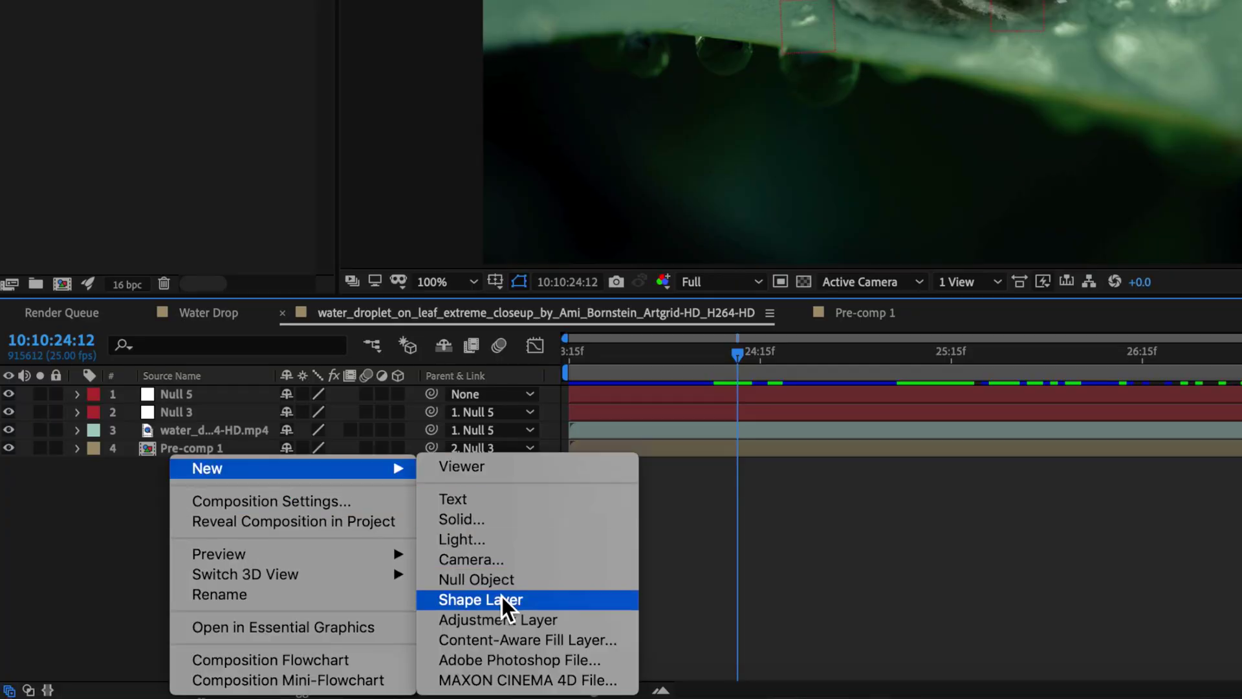
{"action": "left_click", "coordinate": [501, 624]}
{"action": "left_click_drag", "start_coordinate": [224, 393], "coordinate": [216, 454]}
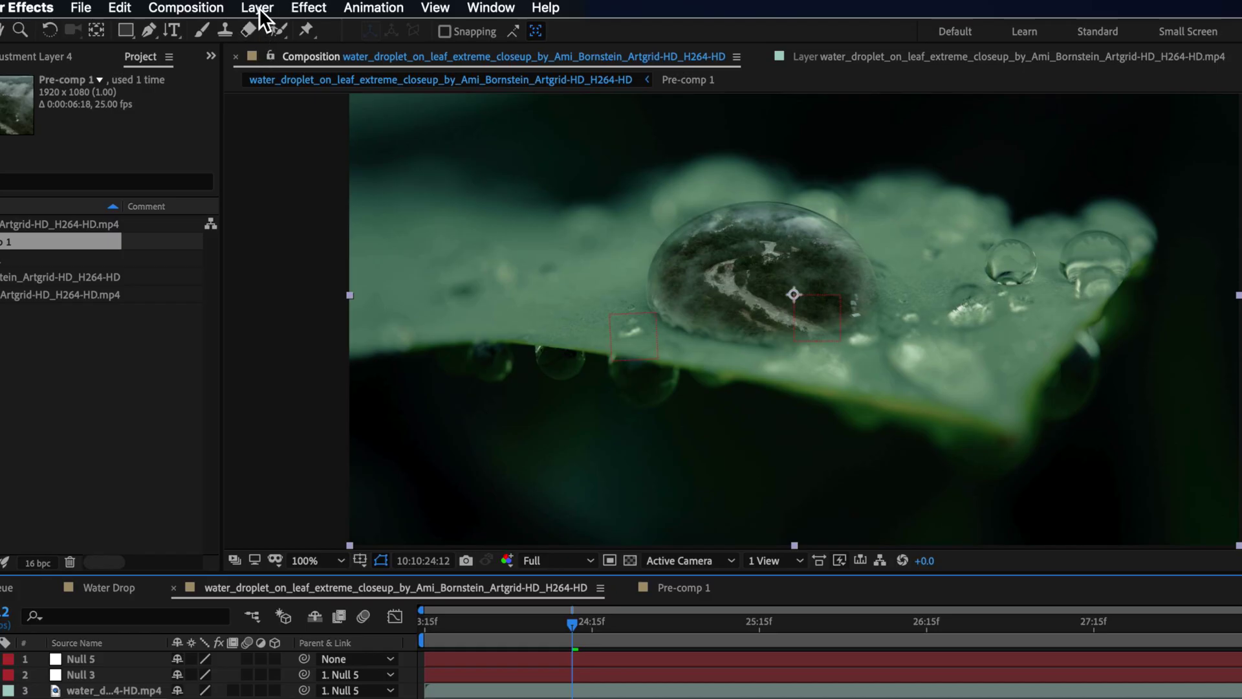
{"action": "left_click", "coordinate": [309, 8]}
{"action": "mouse_move", "coordinate": [356, 202]}
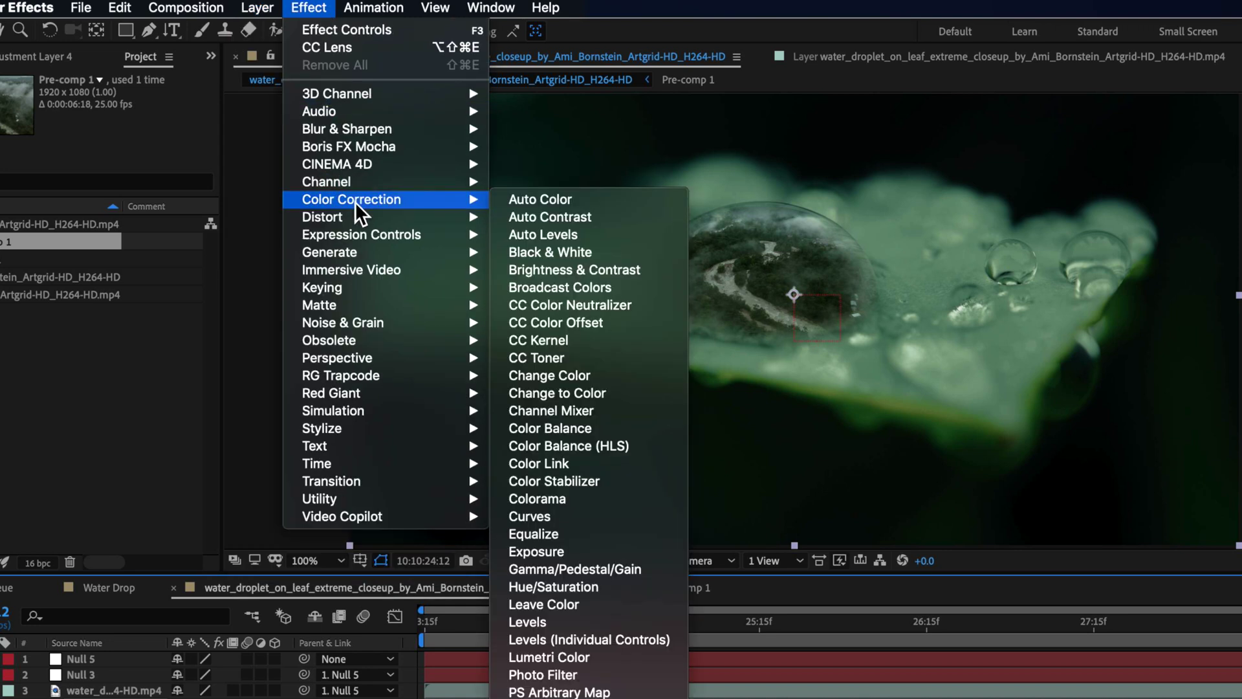
{"action": "left_click", "coordinate": [545, 656]}
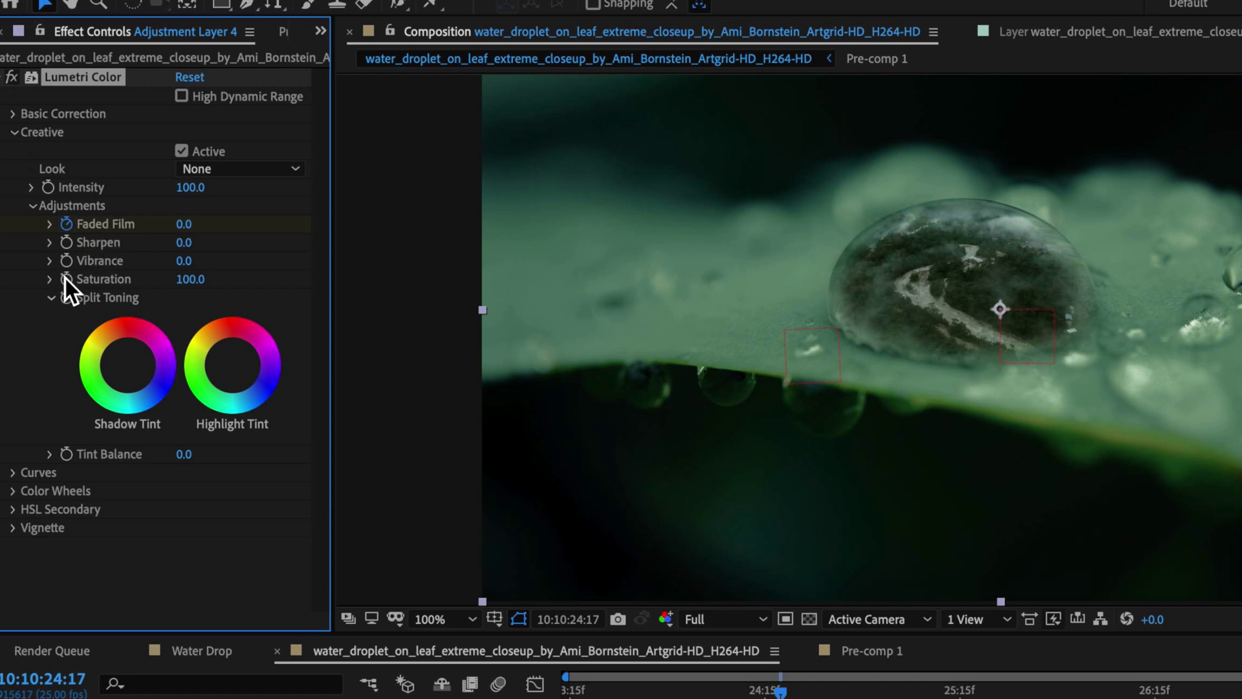
Step: At 10:10:24:17, set Lumetri Color's Faded Film to 44 and tint the shadows slightly cyan and the highlights green
{"action": "left_click_drag", "start_coordinate": [184, 224], "coordinate": [247, 227]}
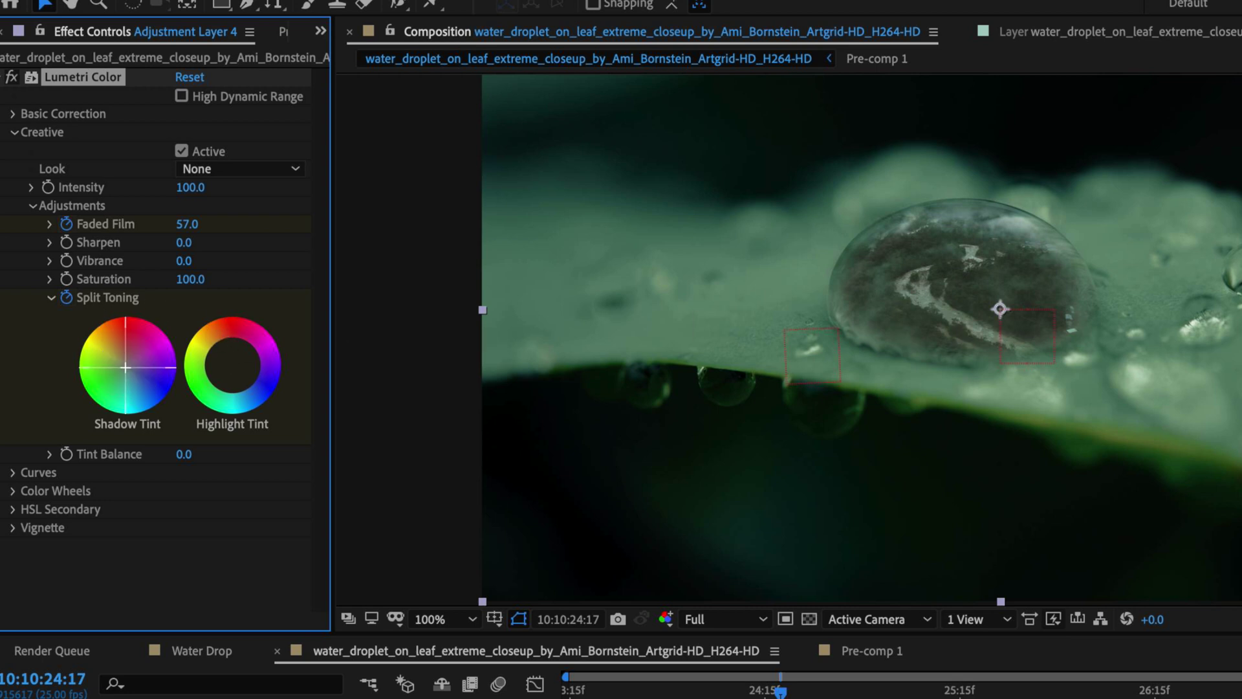
{"action": "left_click_drag", "start_coordinate": [124, 368], "coordinate": [121, 373]}
{"action": "left_click_drag", "start_coordinate": [232, 368], "coordinate": [216, 358]}
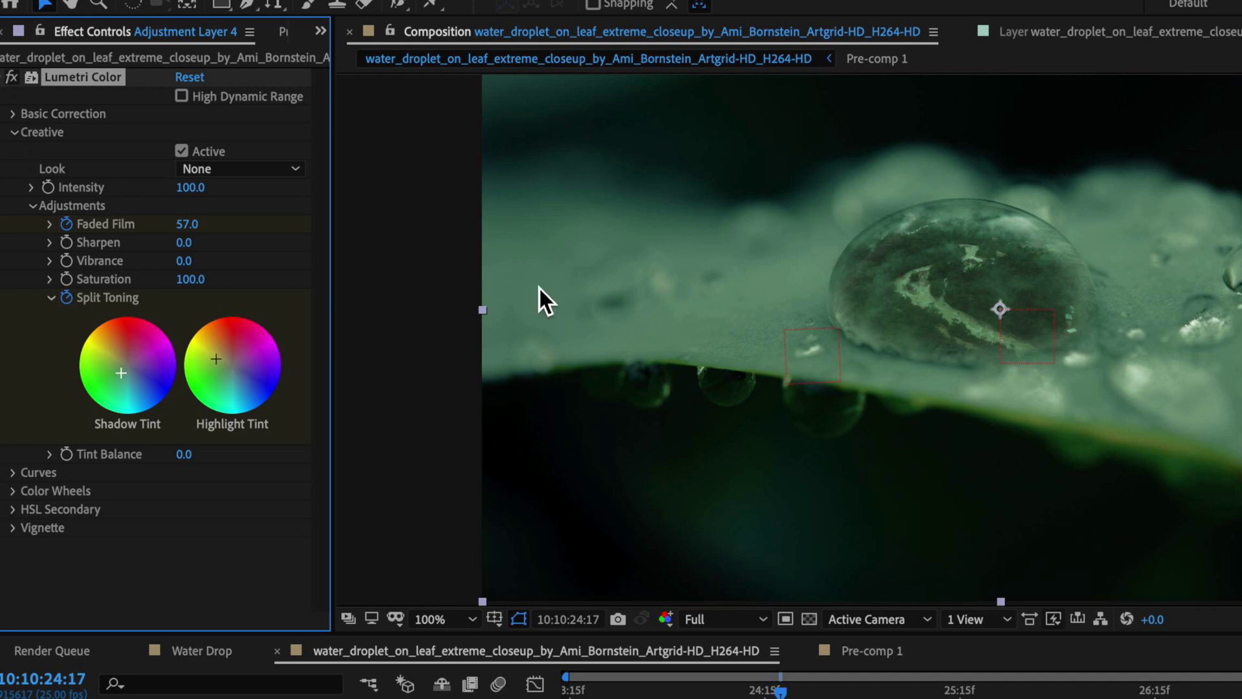
{"action": "left_click_drag", "start_coordinate": [187, 224], "coordinate": [158, 224]}
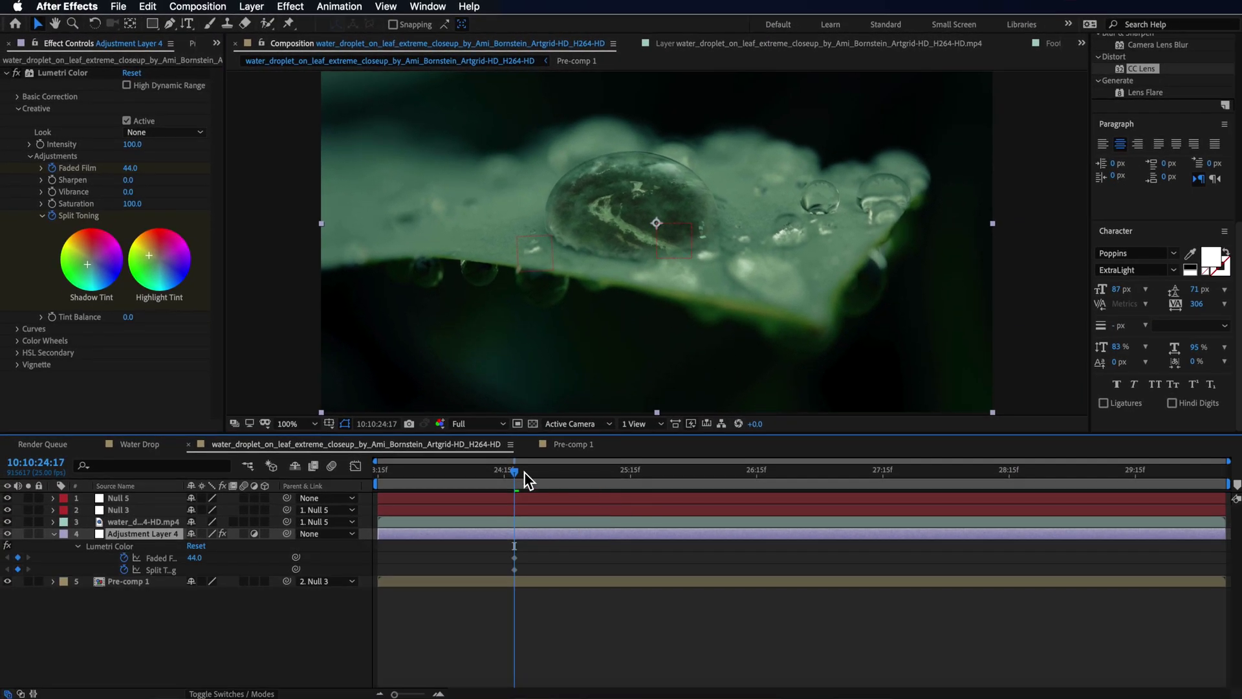
Step: At 10:10:25:24, keyframe Faded Film at 0 and Split Toning with neutral shadow and highlight tints
{"action": "left_click_drag", "start_coordinate": [524, 478], "coordinate": [675, 498]}
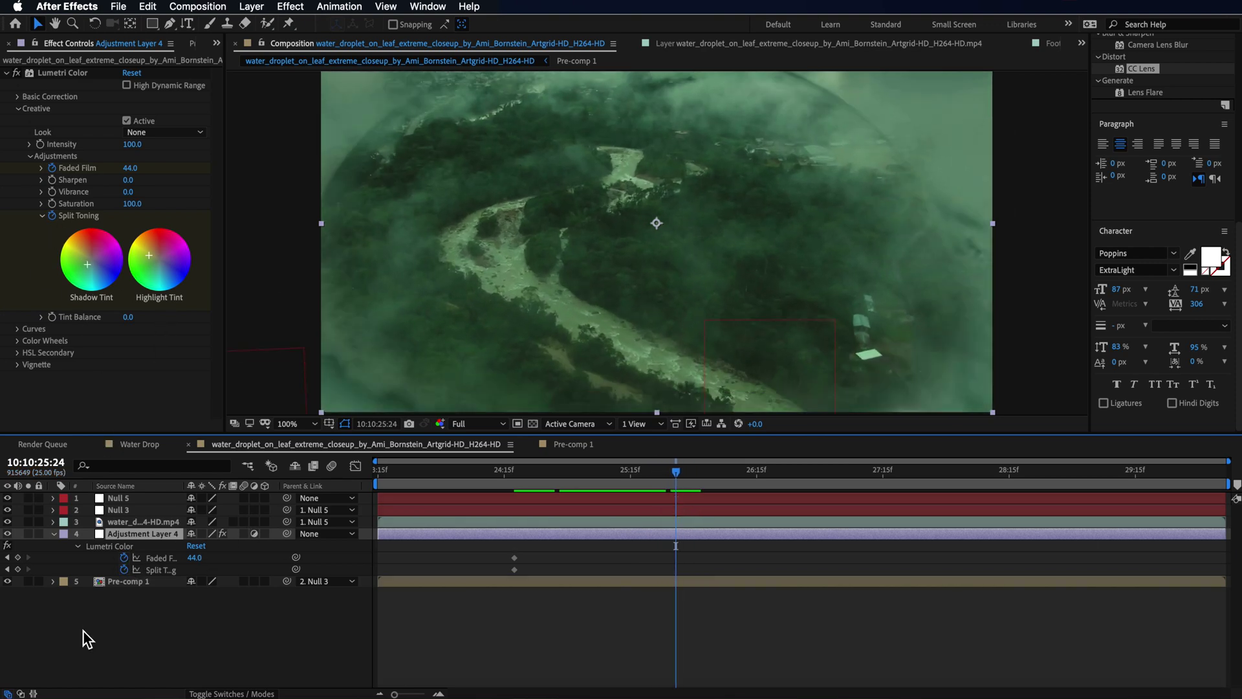
{"action": "left_click", "coordinate": [18, 569]}
{"action": "left_click", "coordinate": [18, 558]}
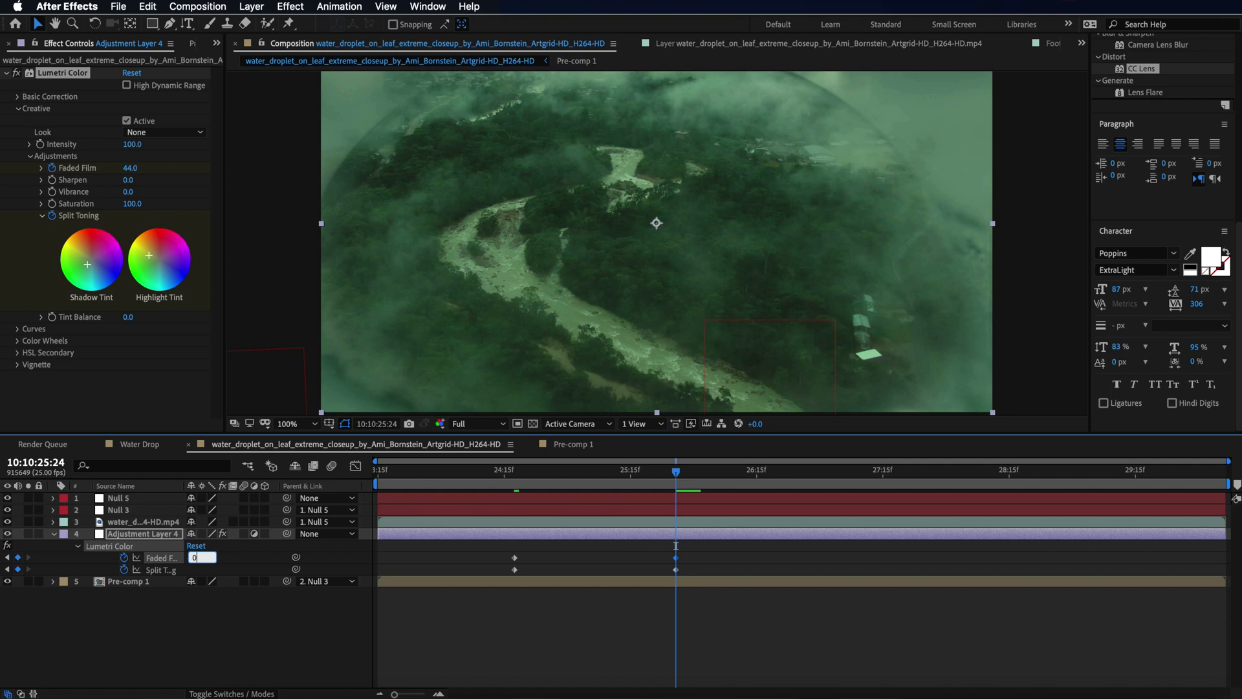
{"action": "key", "text": "Return"}
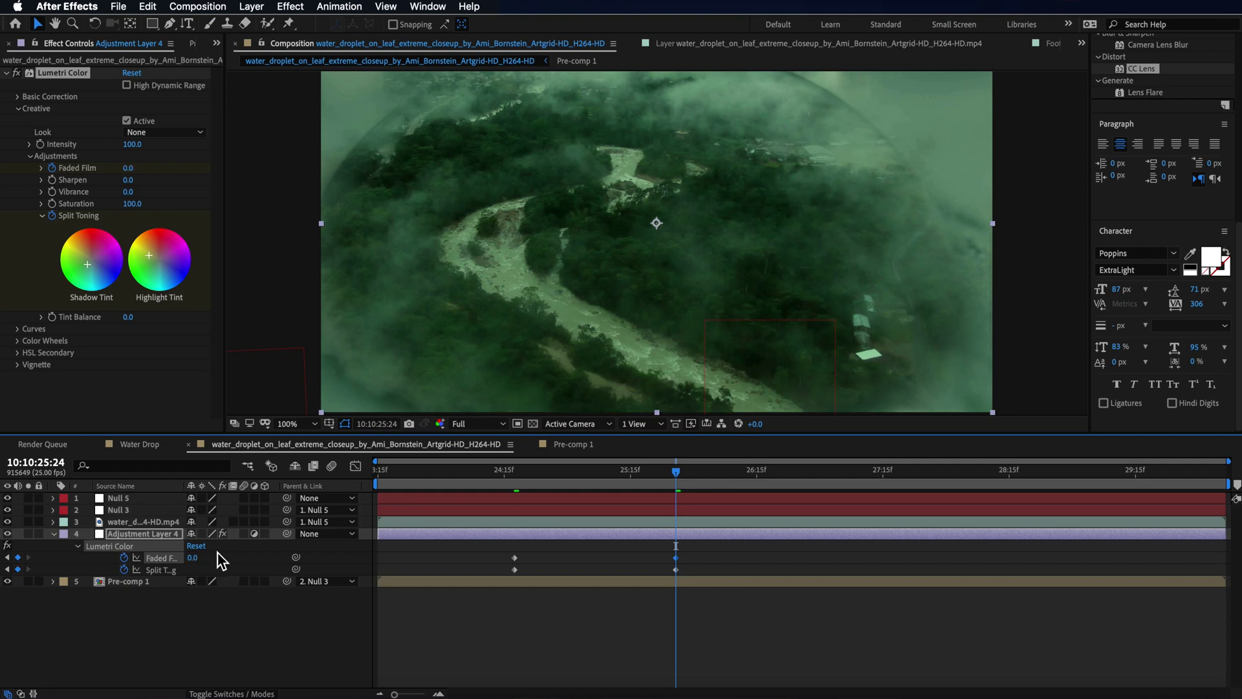
{"action": "left_click", "coordinate": [90, 272]}
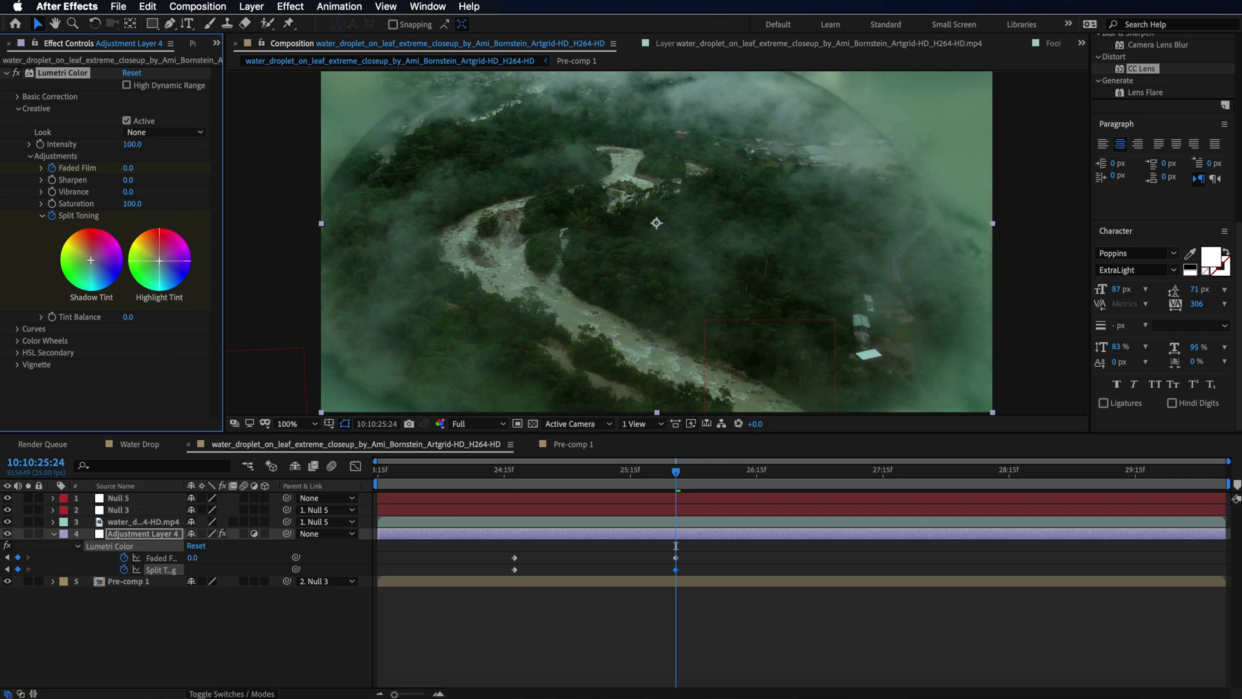
Step: Compare the droplet at 10:10:24:09 with the Lumetri adjustment layer hidden and shown
{"action": "left_click_drag", "start_coordinate": [676, 472], "coordinate": [474, 527]}
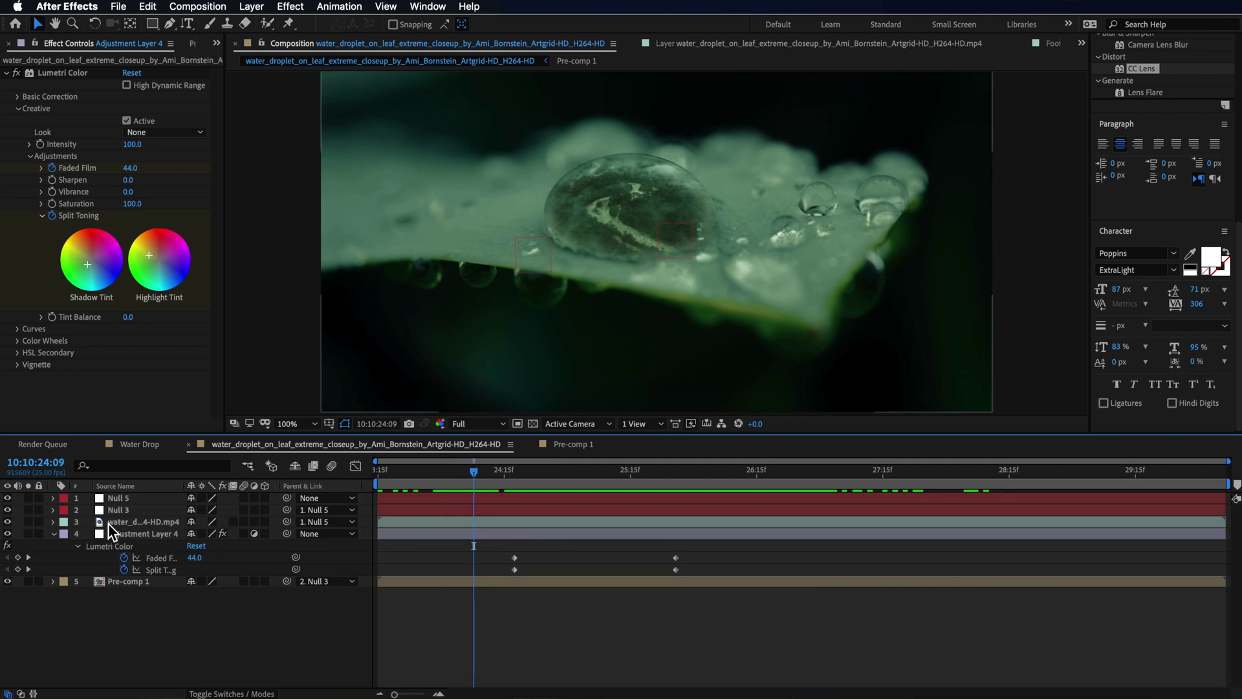
{"action": "left_click", "coordinate": [8, 534]}
{"action": "left_click", "coordinate": [8, 534]}
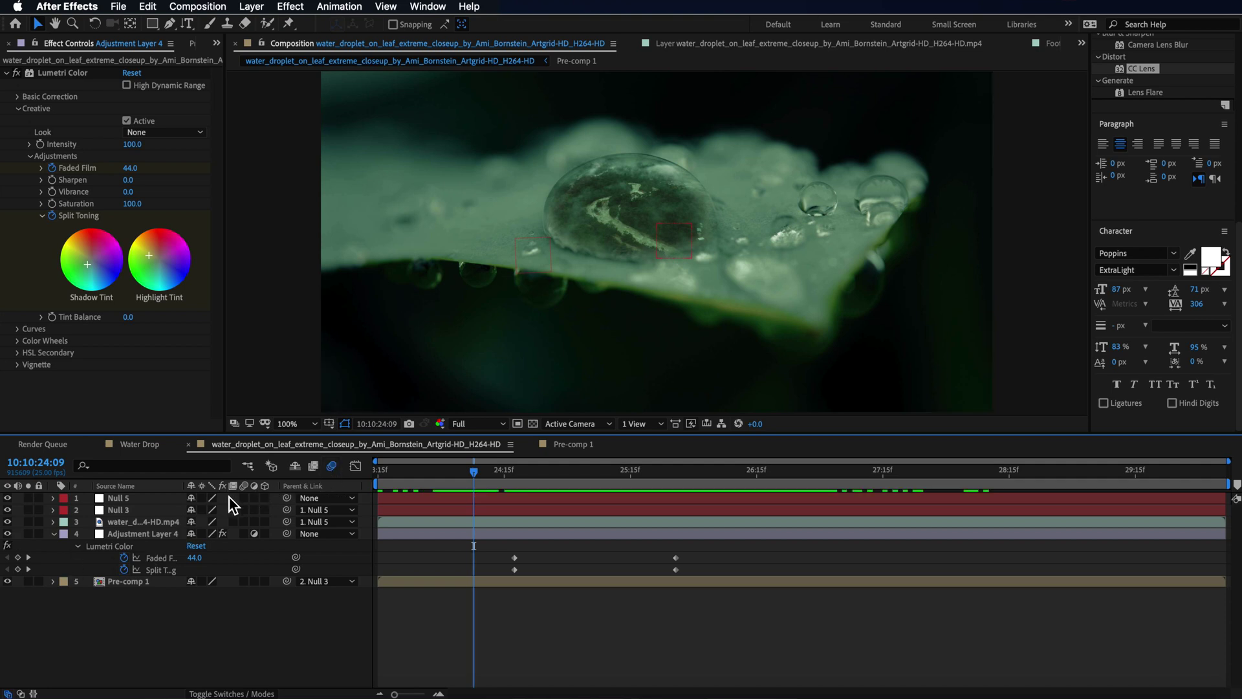
Step: Enable motion blur on all layers, move the first Faded Film and Split Toning keyframes to 10:10:25:01, and scrub to check
{"action": "left_click_drag", "start_coordinate": [243, 502], "coordinate": [250, 607]}
{"action": "left_click_drag", "start_coordinate": [482, 478], "coordinate": [560, 517]}
{"action": "left_click_drag", "start_coordinate": [509, 551], "coordinate": [564, 573]}
{"action": "key", "text": "F2"}
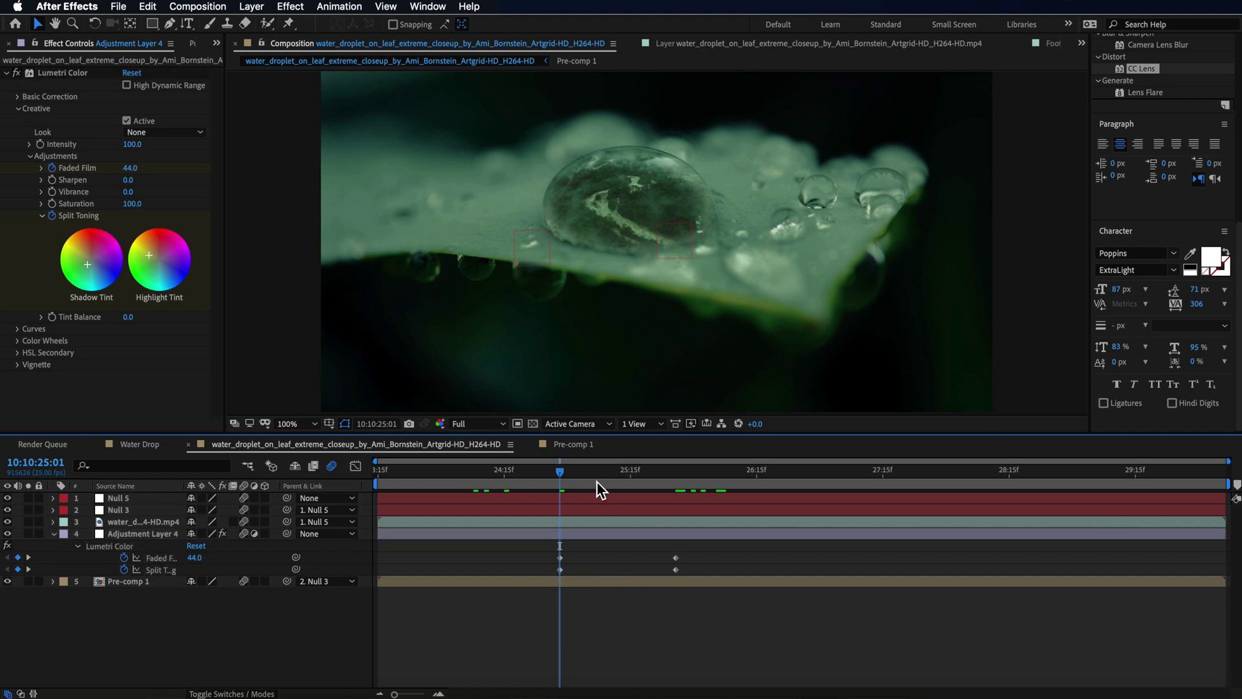
{"action": "left_click_drag", "start_coordinate": [563, 475], "coordinate": [495, 515]}
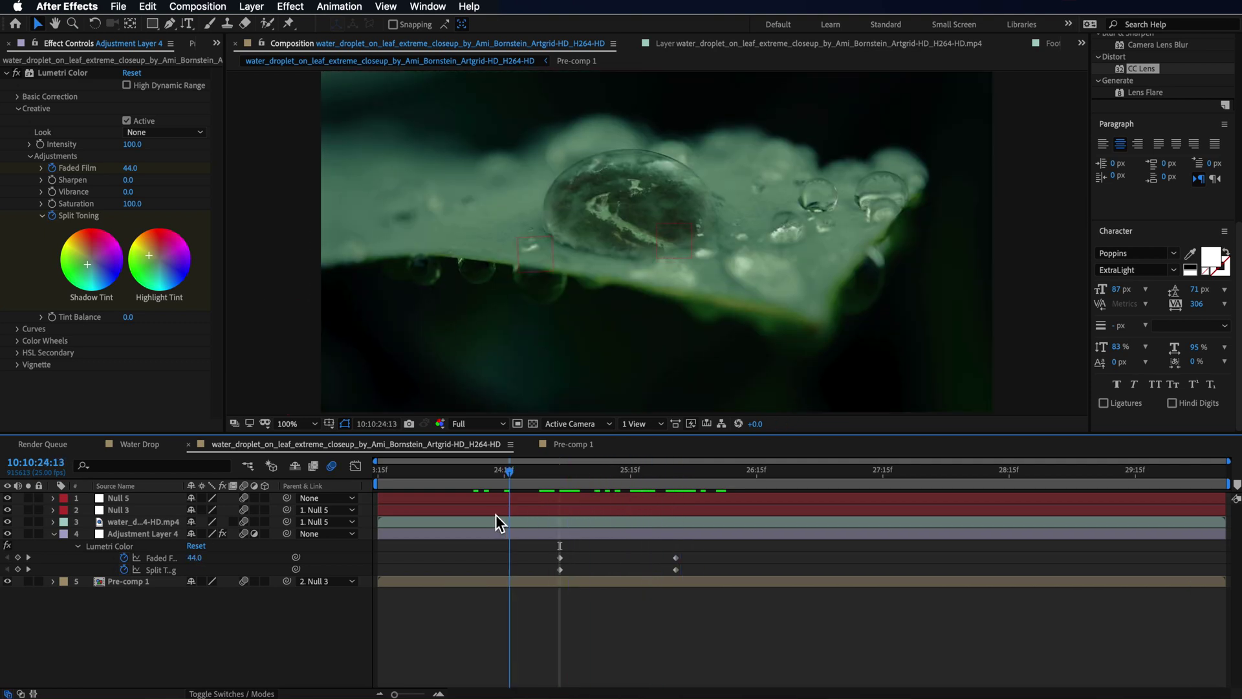
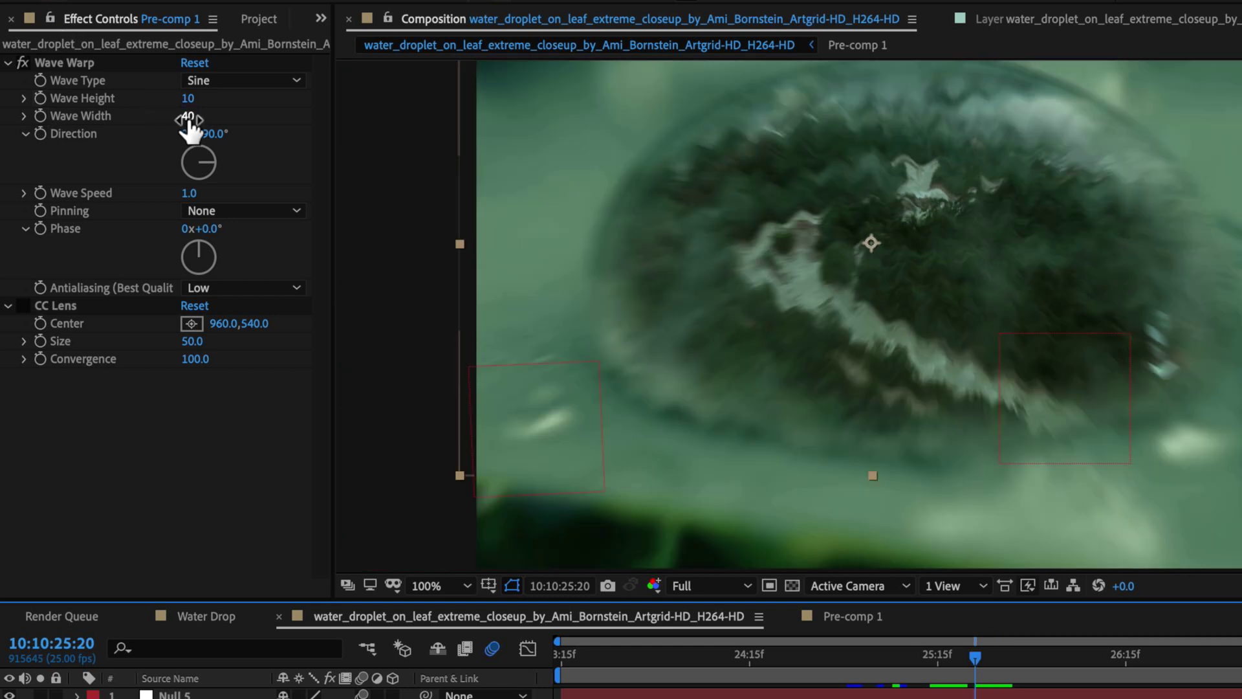
Step: Set the Wave Width of Pre-comp 1's Wave Warp effect to 200
{"action": "left_click", "coordinate": [195, 117]}
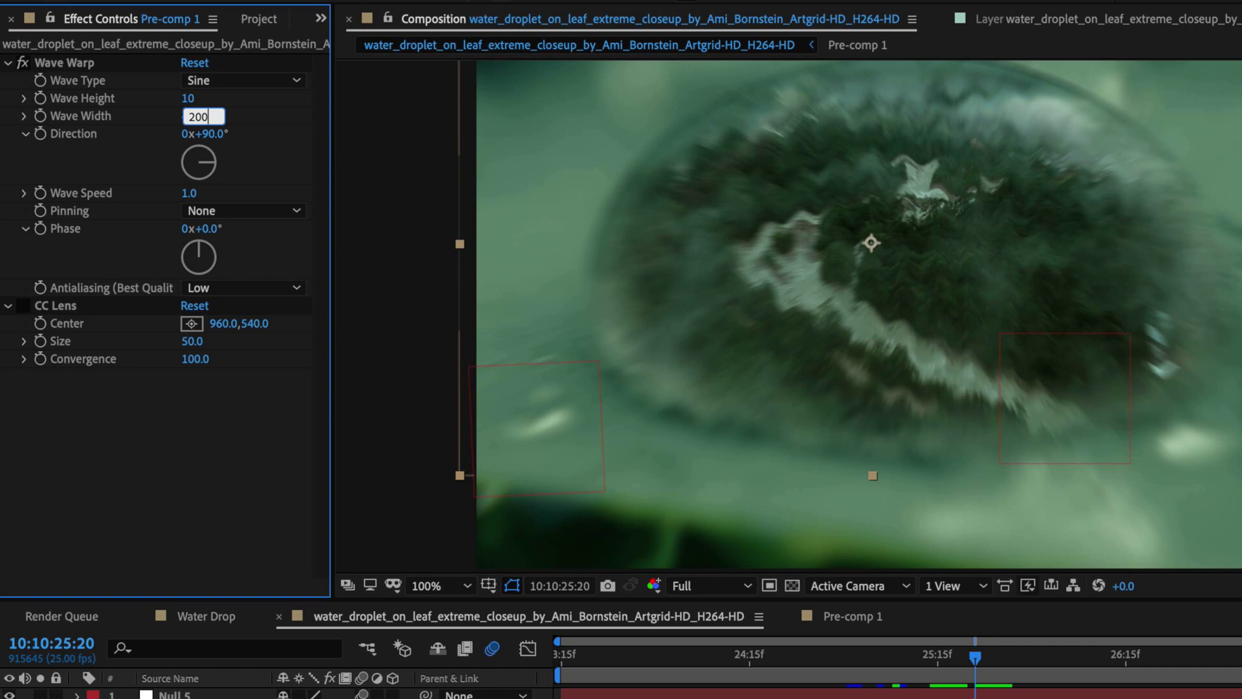
{"action": "key", "text": "Return"}
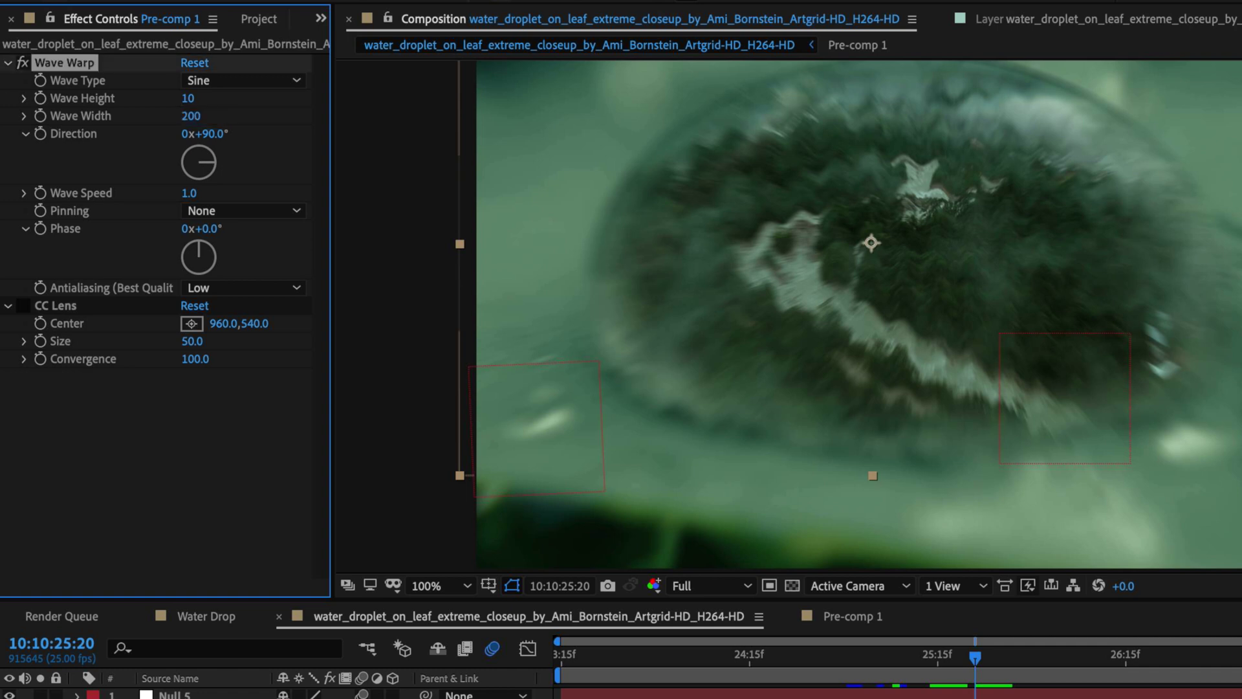
{"action": "left_click_drag", "start_coordinate": [196, 119], "coordinate": [7, 122]}
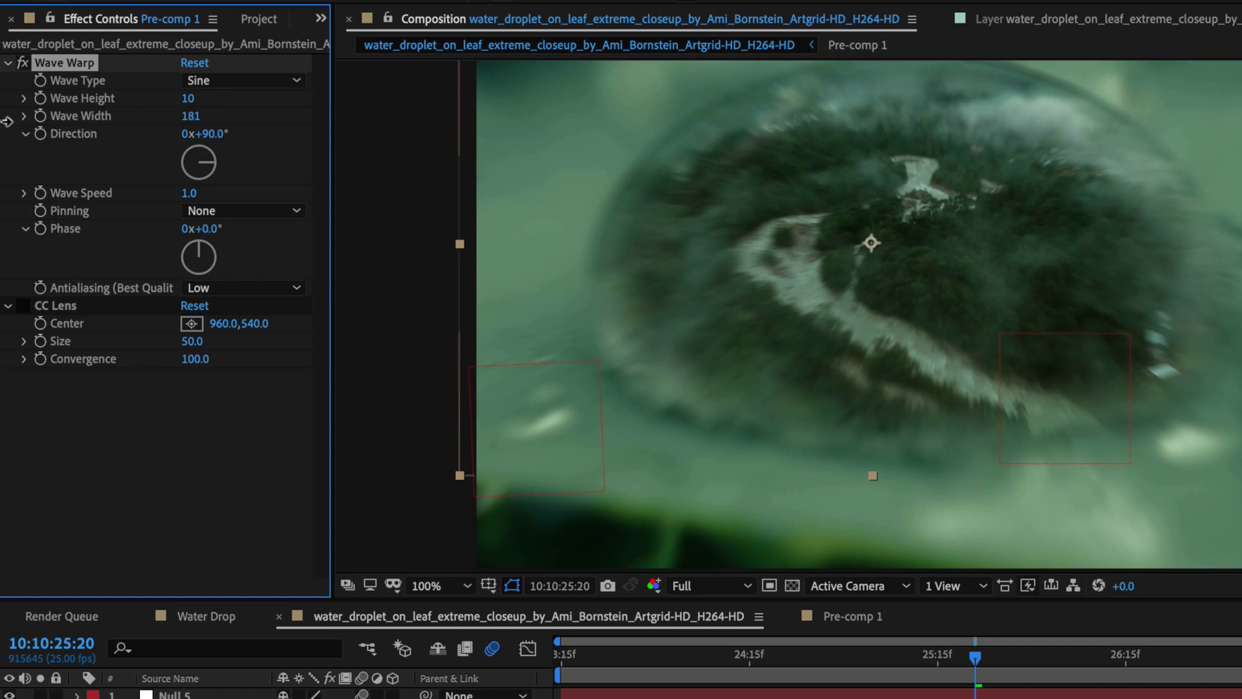
{"action": "mouse_move", "coordinate": [194, 119]}
{"action": "left_mouse_down"}
{"action": "mouse_move", "coordinate": [98, 117]}
{"action": "mouse_move", "coordinate": [265, 136]}
{"action": "mouse_move", "coordinate": [165, 146]}
{"action": "mouse_move", "coordinate": [268, 132]}
{"action": "mouse_move", "coordinate": [200, 102]}
{"action": "left_mouse_up"}
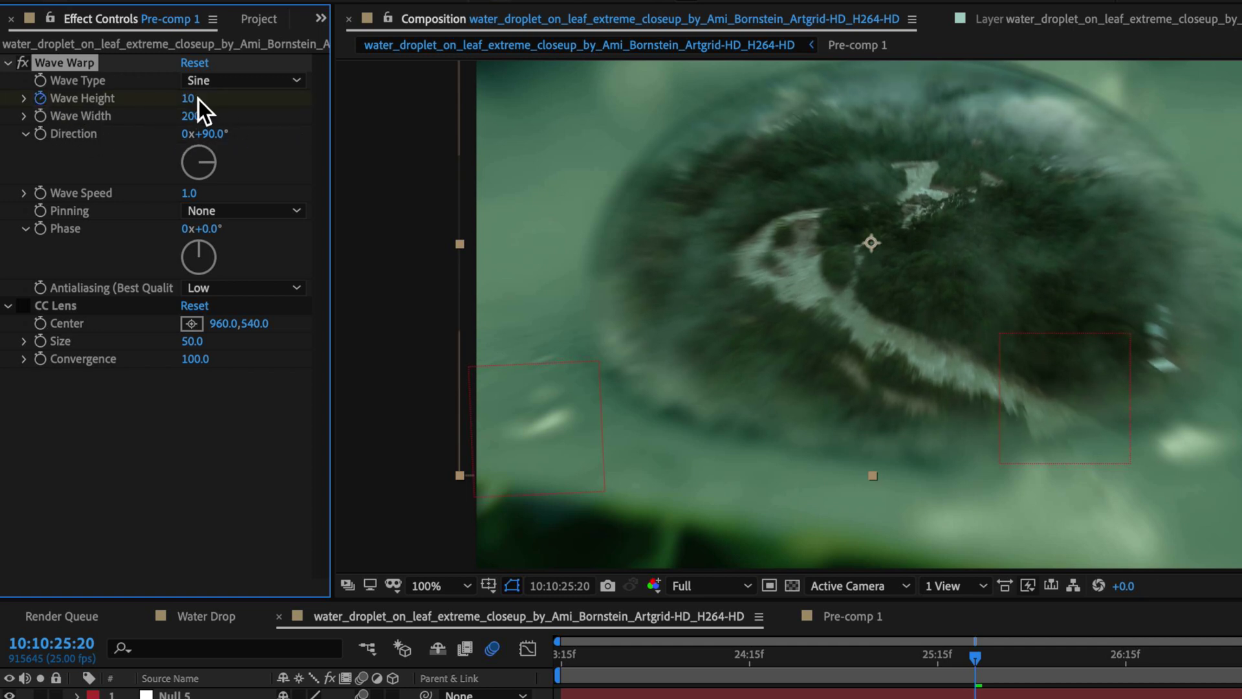
Step: Set the Wave Warp's keyframed Wave Height to 0 at 10:10:25:20
{"action": "left_click", "coordinate": [189, 98]}
{"action": "type", "text": "0"}
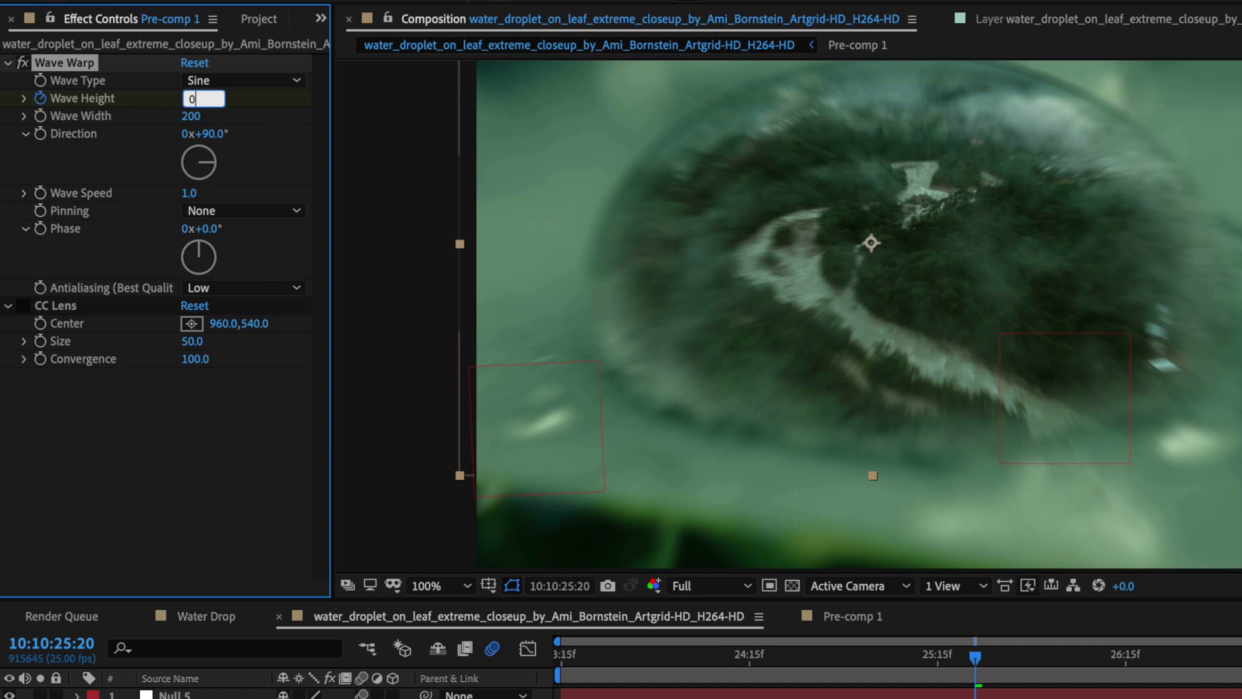
{"action": "key", "text": "Return"}
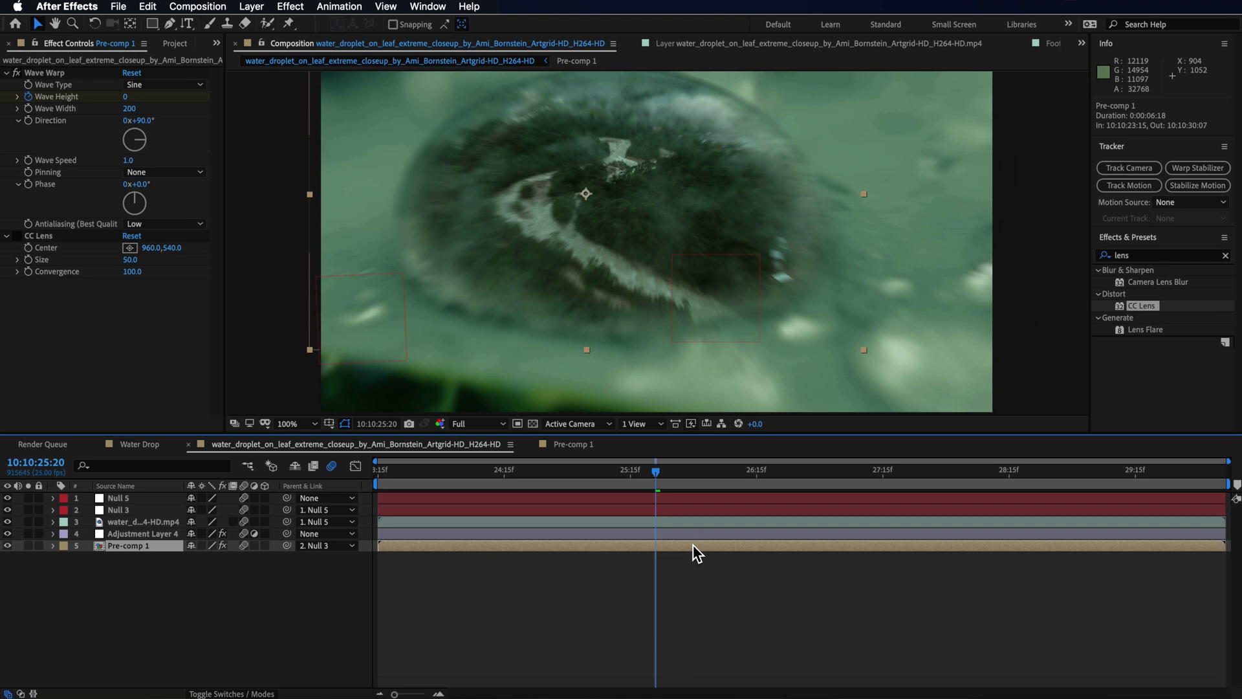
Step: Add Wave Height keyframes to Pre-comp 1's Wave Warp: 0 at 10:10:26:07 and 20 at 10:10:26:00
{"action": "key", "text": "u"}
{"action": "key", "text": "j"}
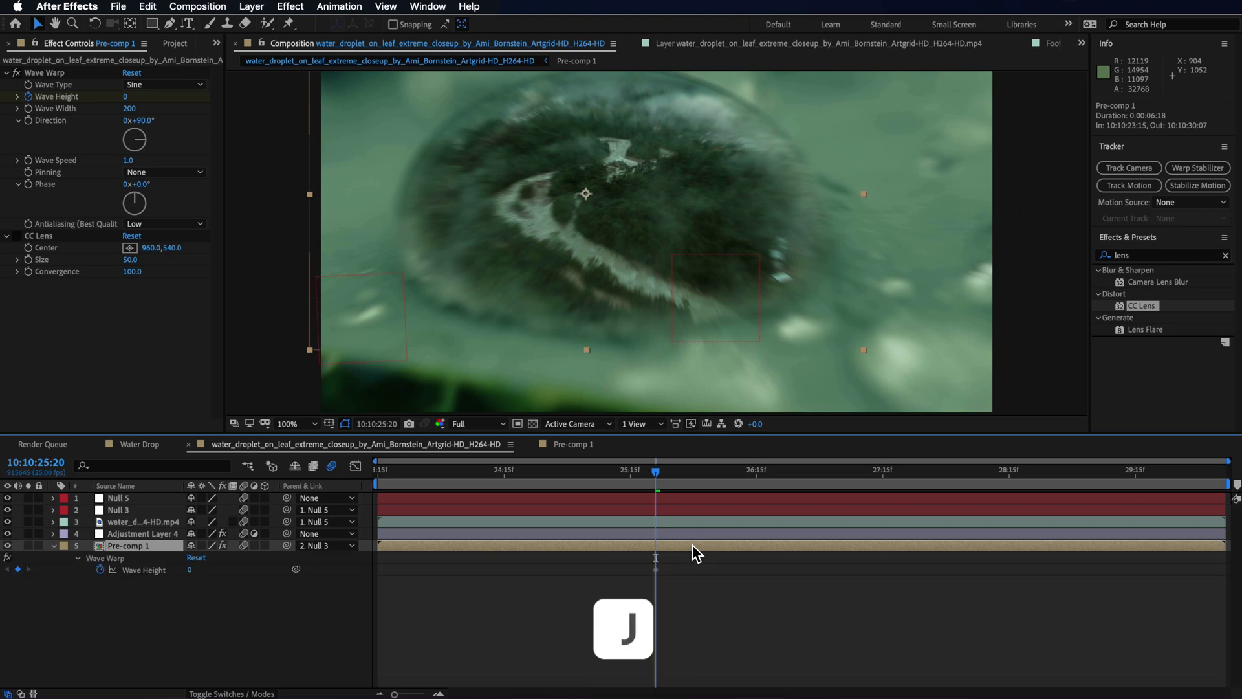
{"action": "left_click_drag", "start_coordinate": [650, 469], "coordinate": [716, 479]}
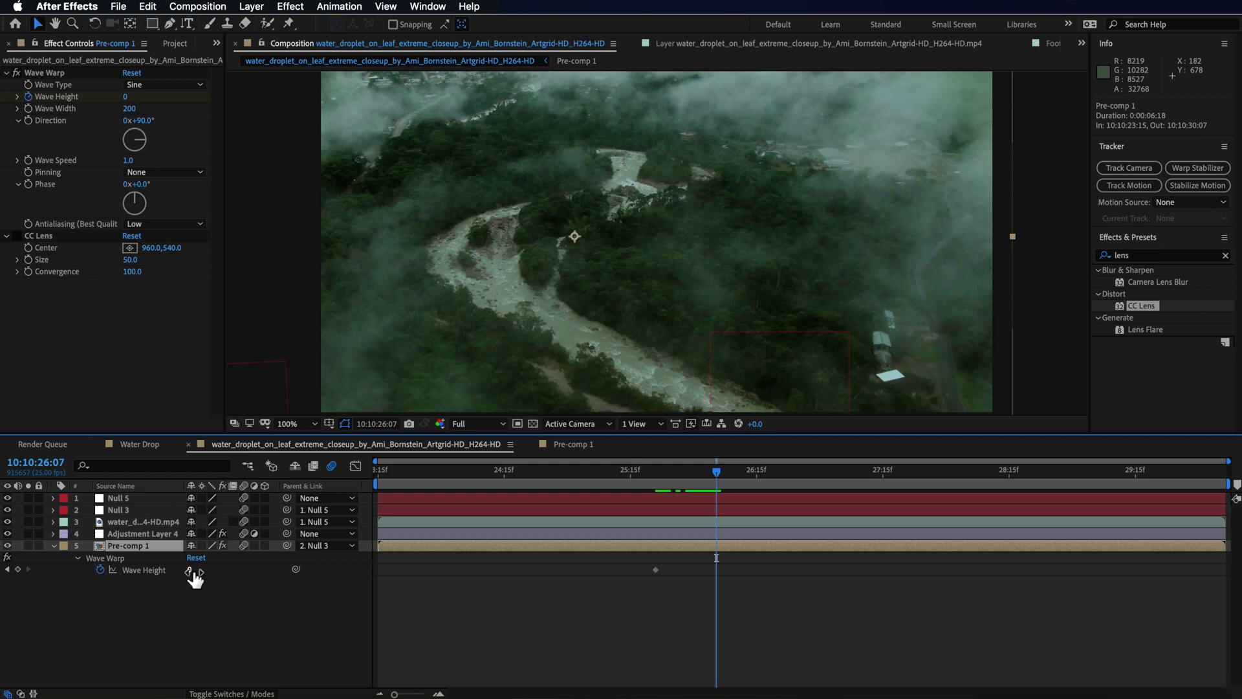
{"action": "left_click_drag", "start_coordinate": [194, 572], "coordinate": [196, 573]}
{"action": "left_click_drag", "start_coordinate": [732, 471], "coordinate": [682, 476]}
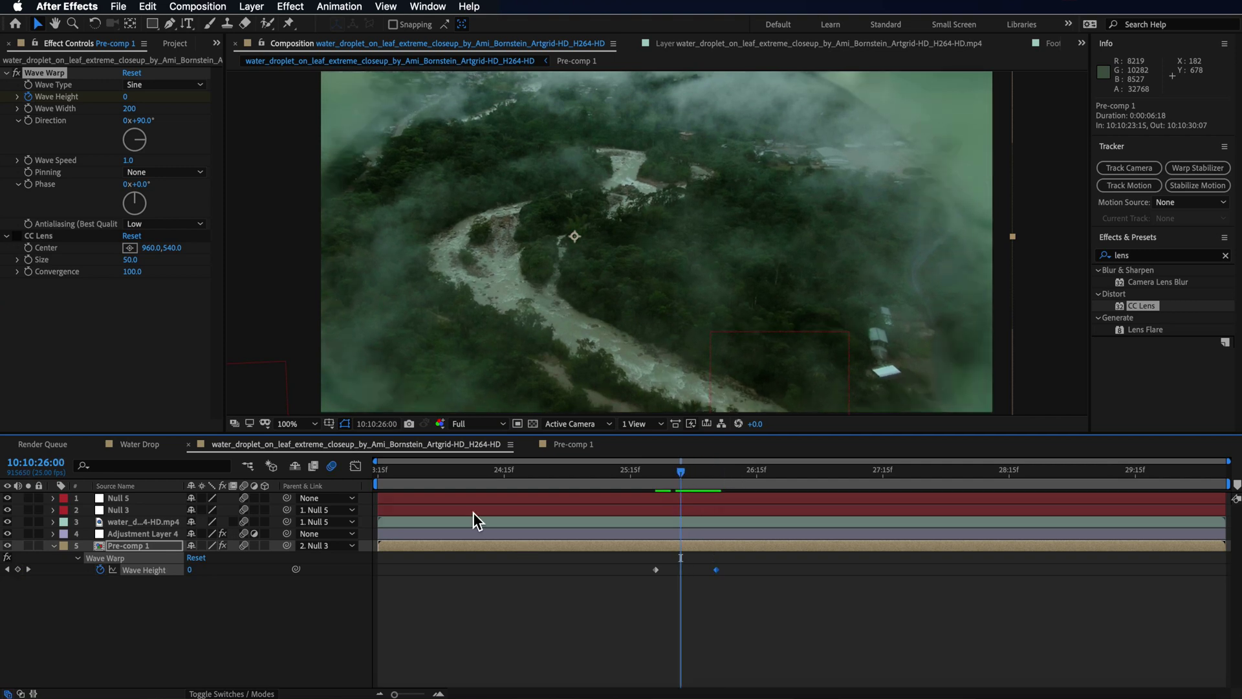
{"action": "type", "text": "20"}
{"action": "key", "text": "Return"}
Step: Apply Easy Ease to the three Wave Height keyframes, starting at 10:10:25:18, and preview the wave distortion
{"action": "left_click_drag", "start_coordinate": [677, 473], "coordinate": [650, 478]}
{"action": "left_click_drag", "start_coordinate": [744, 563], "coordinate": [647, 572]}
{"action": "right_click", "coordinate": [647, 575]}
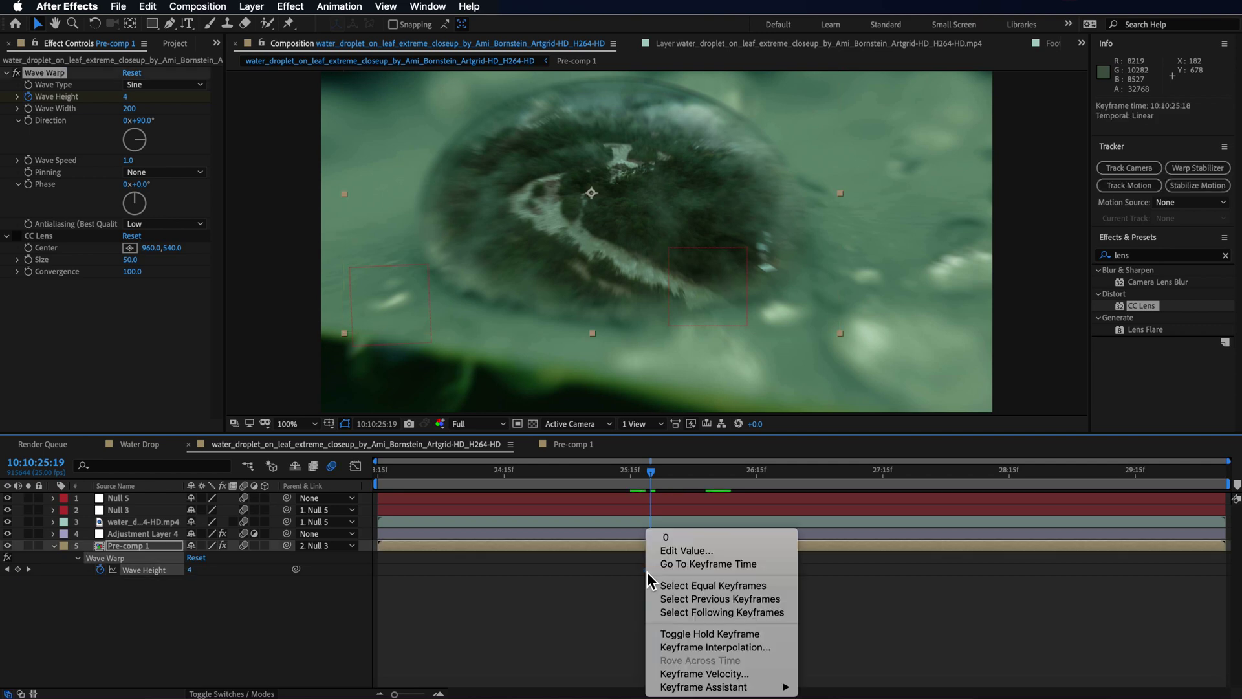
{"action": "mouse_move", "coordinate": [712, 687]}
{"action": "left_click", "coordinate": [832, 602]}
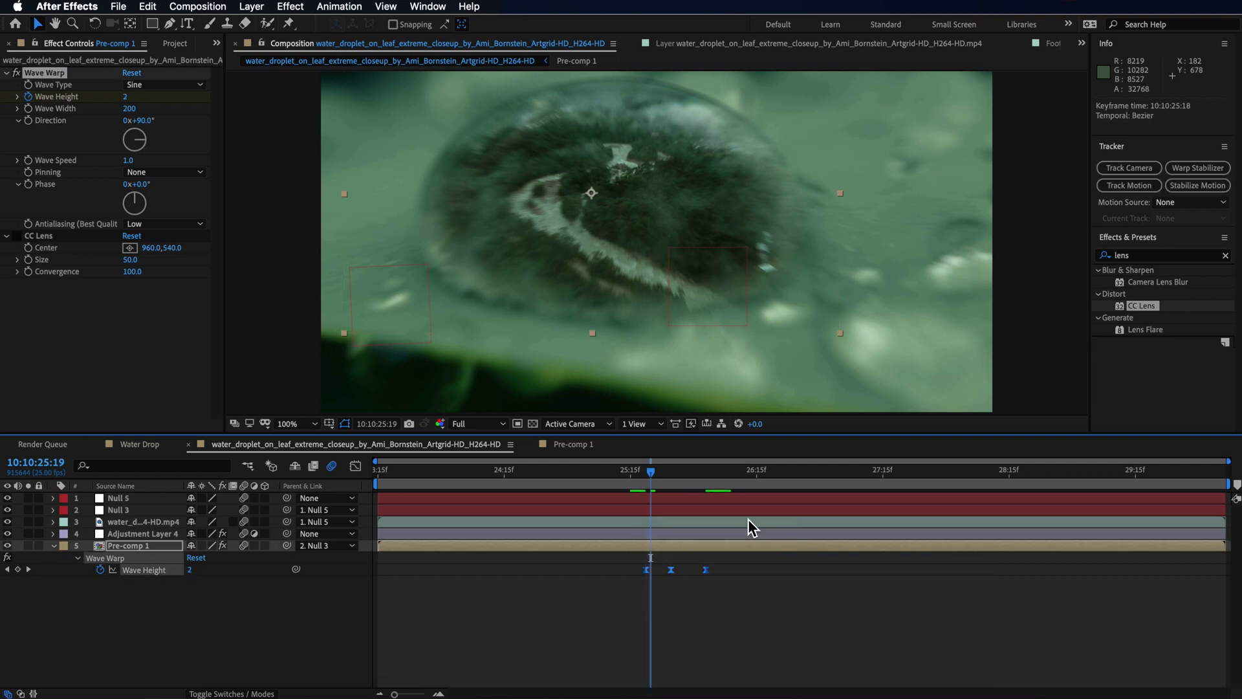
{"action": "left_click_drag", "start_coordinate": [652, 479], "coordinate": [615, 478]}
{"action": "key", "text": "space"}
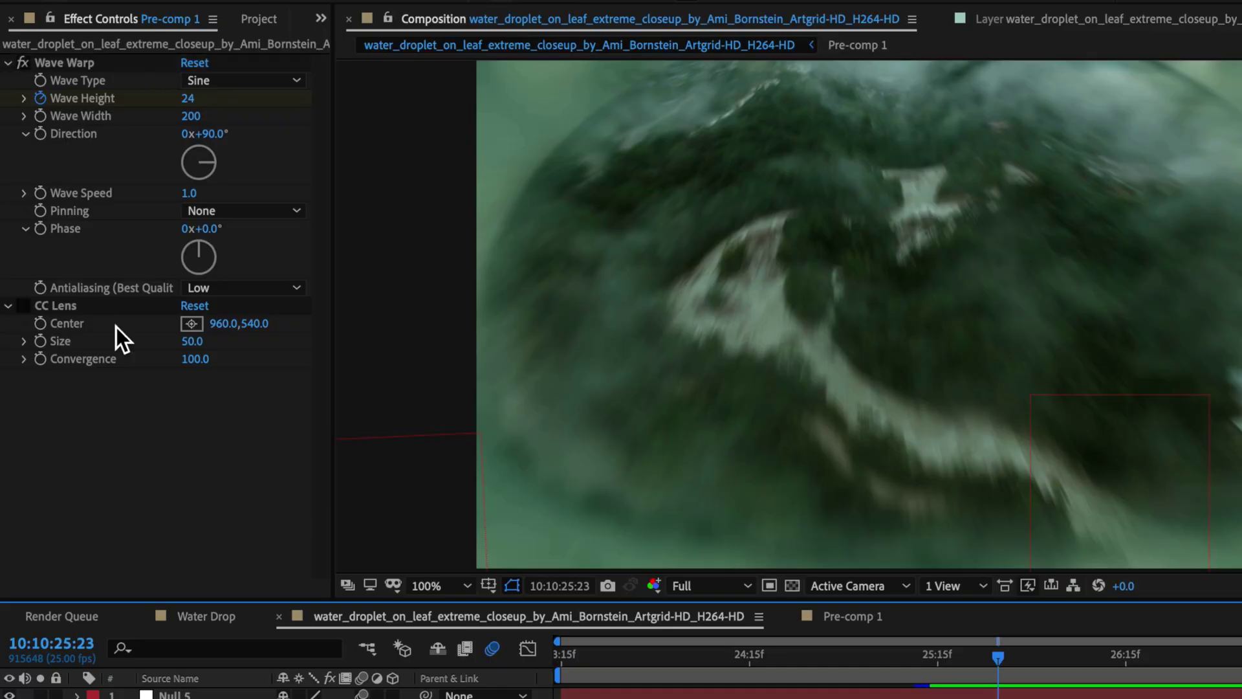
Step: Enable the CC Lens effect on Pre-comp 1 and keyframe its Size at 500 at 10:10:25:18
{"action": "left_click", "coordinate": [24, 306]}
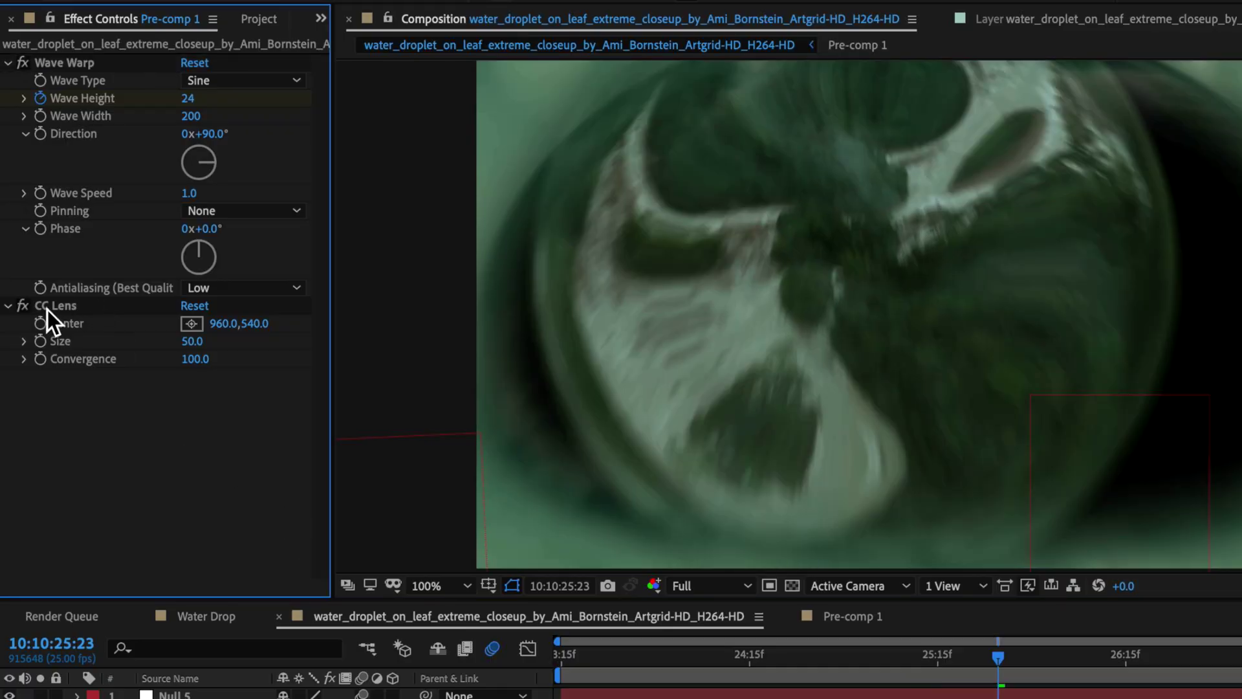
{"action": "left_click", "coordinate": [49, 308]}
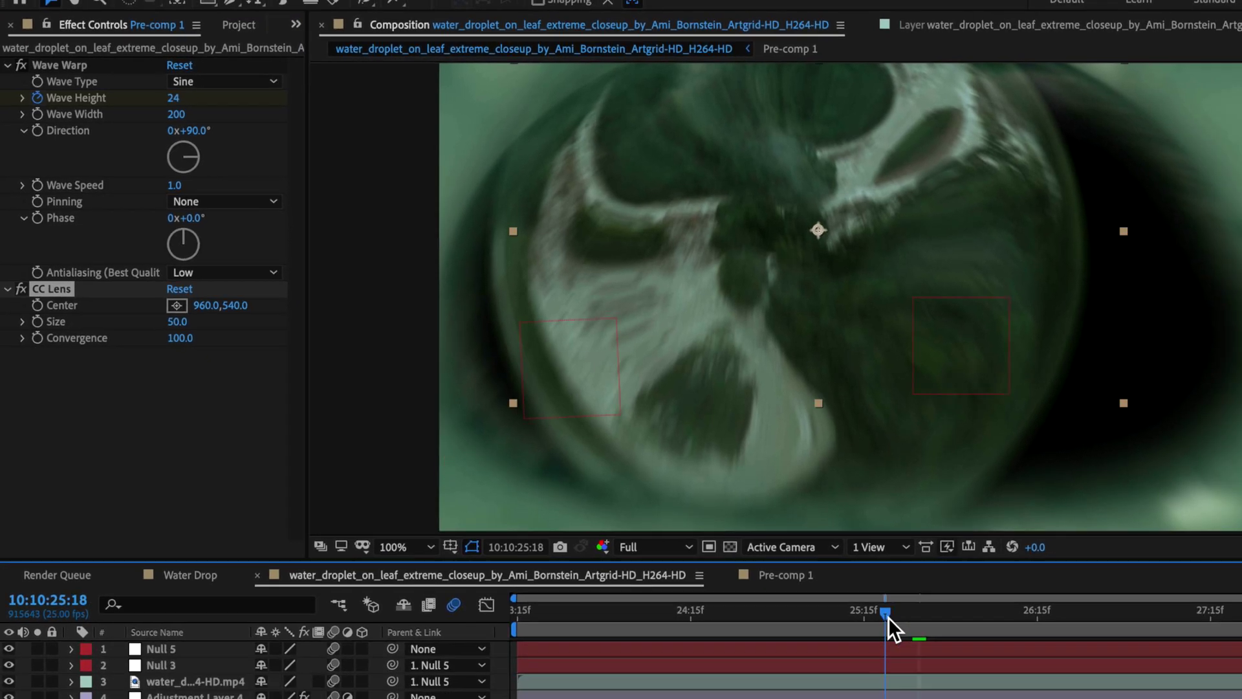
{"action": "key", "text": "j"}
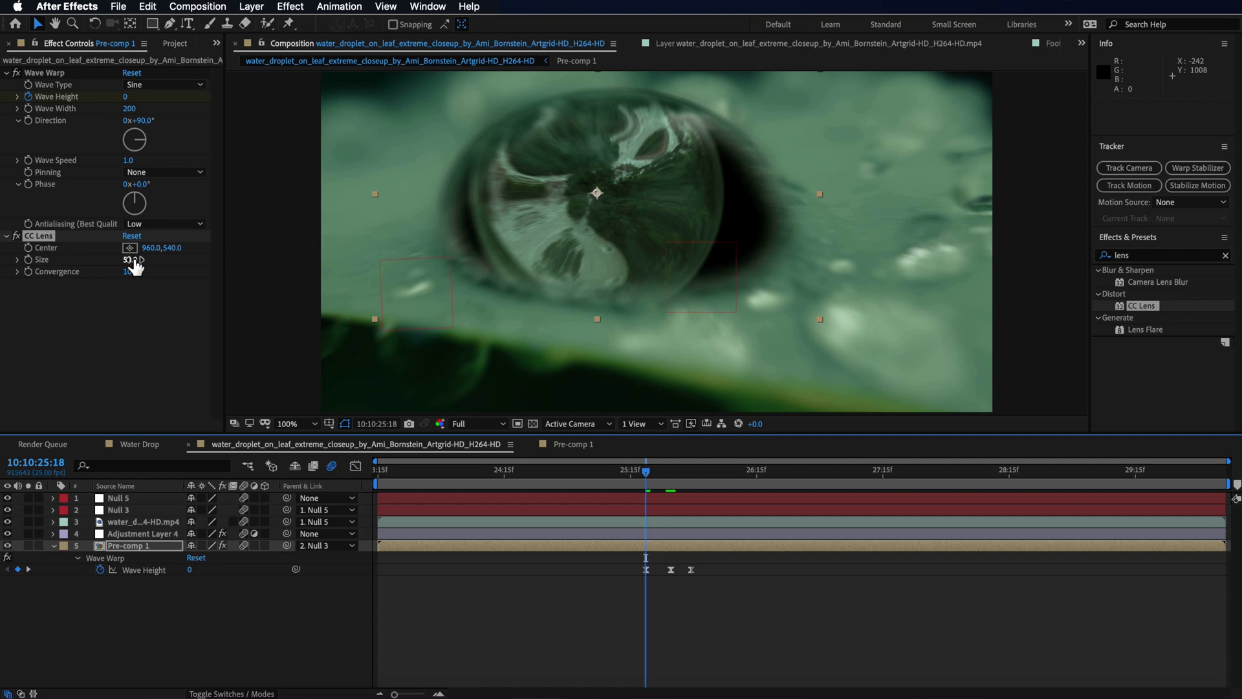
{"action": "left_click_drag", "start_coordinate": [133, 269], "coordinate": [208, 264]}
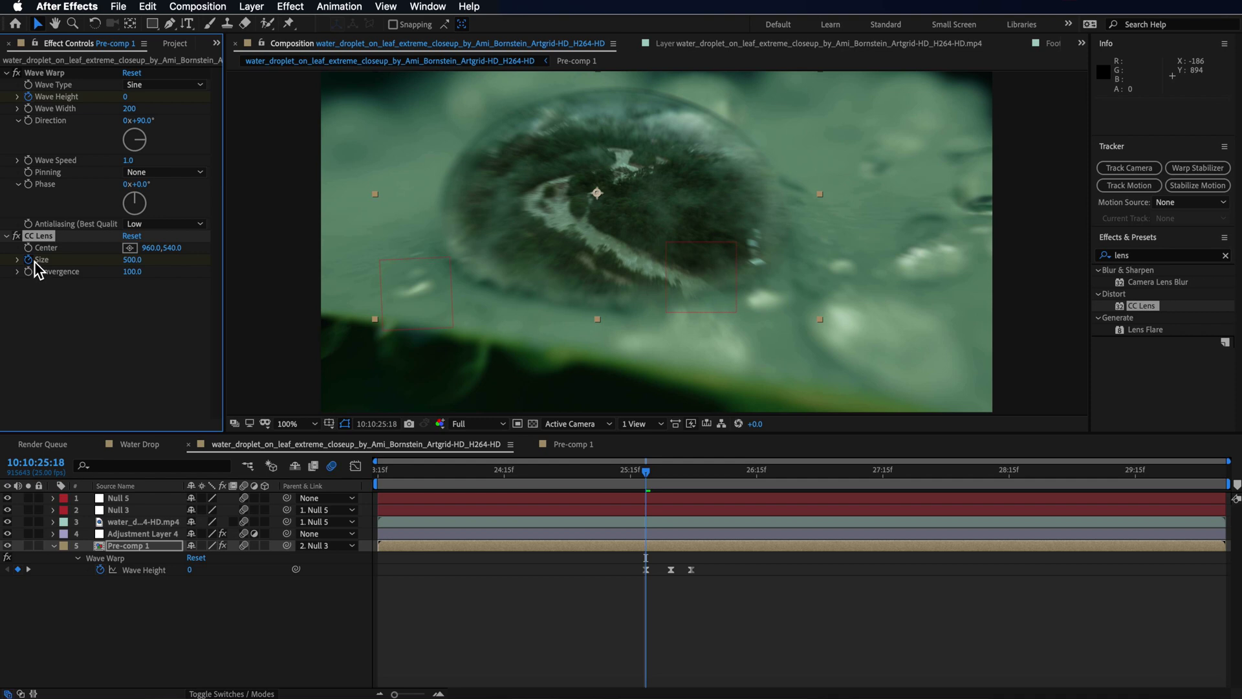
{"action": "key", "text": "u"}
{"action": "key", "text": "u"}
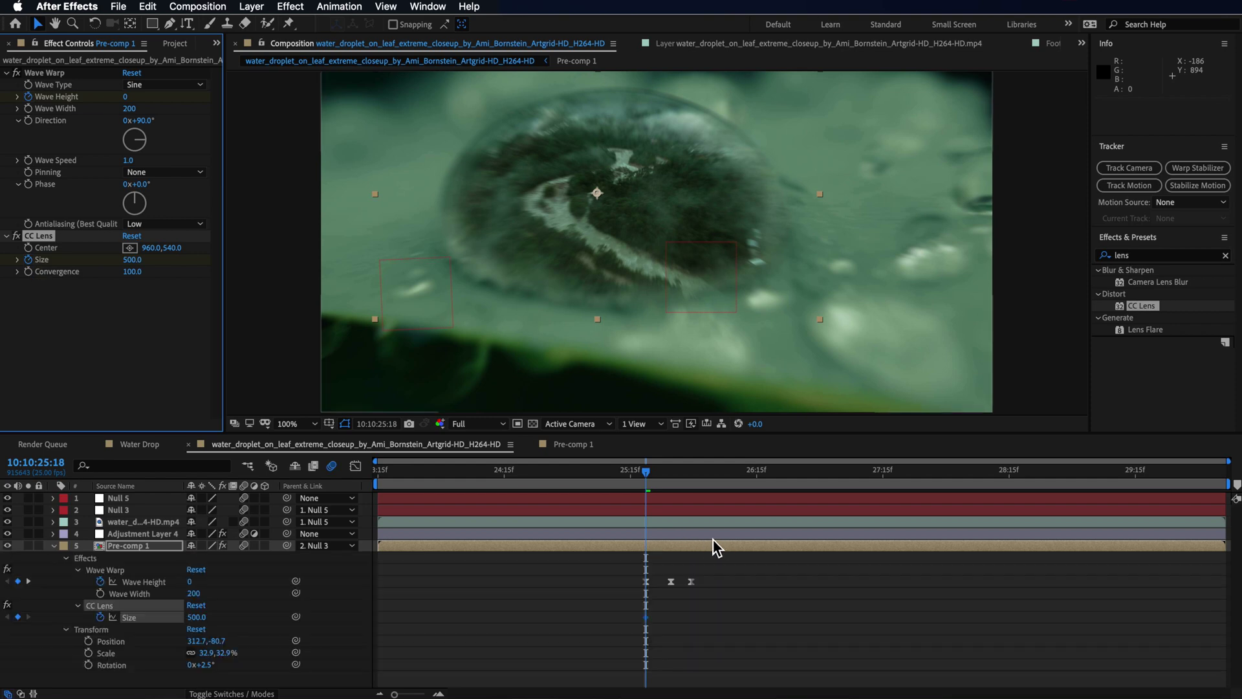
Step: Keyframe the CC Lens Size at 200 at 10:10:25:23 and 500 at 10:10:26:02
{"action": "left_click_drag", "start_coordinate": [643, 479], "coordinate": [672, 478]}
{"action": "left_click_drag", "start_coordinate": [120, 265], "coordinate": [145, 262]}
{"action": "left_click", "coordinate": [135, 259]}
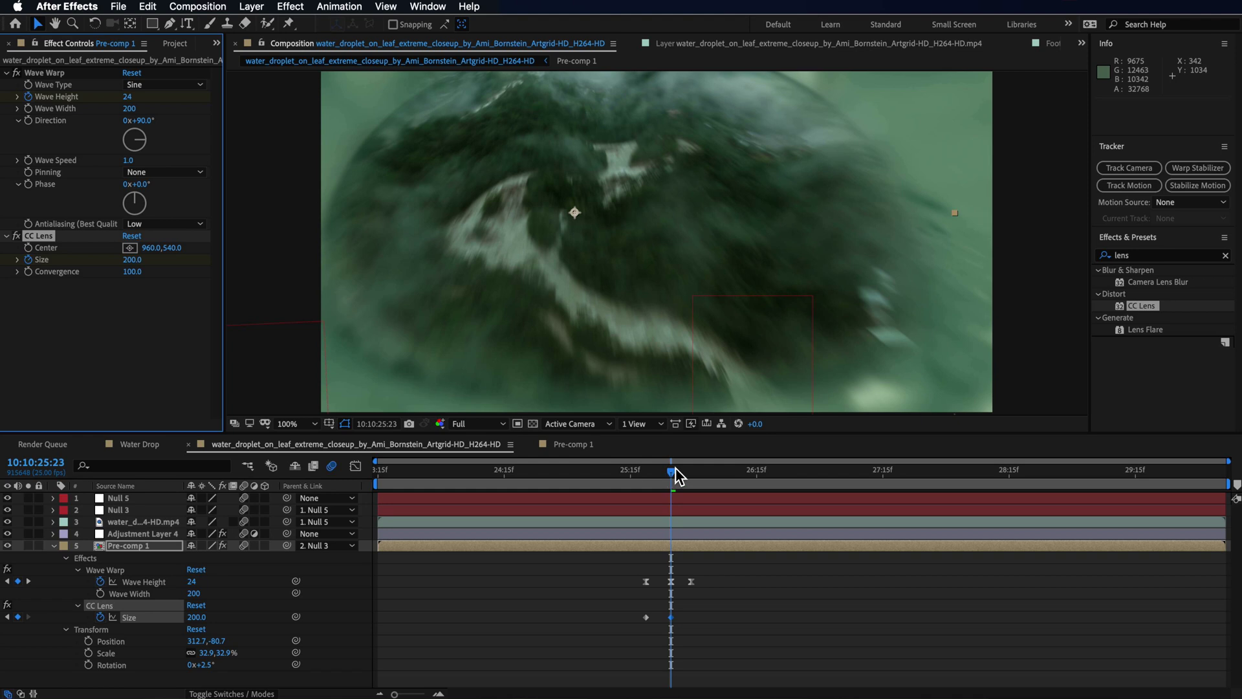
{"action": "left_click_drag", "start_coordinate": [676, 468], "coordinate": [694, 475]}
{"action": "left_click", "coordinate": [133, 260]}
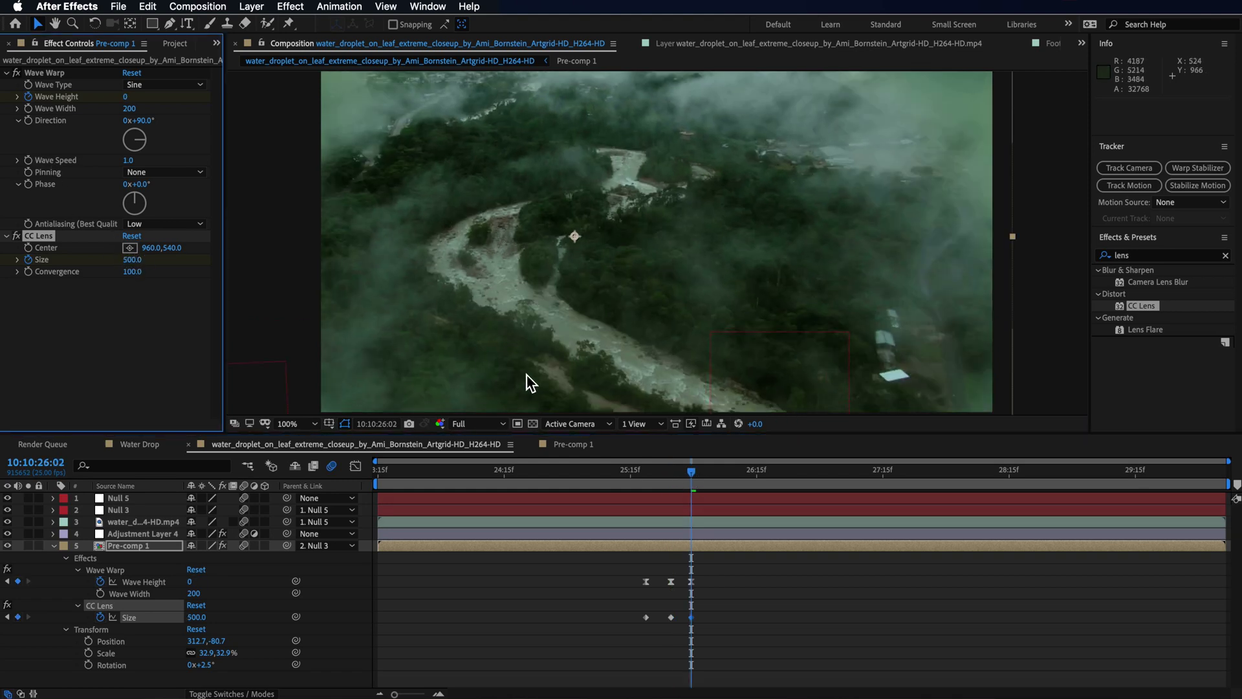
Step: Apply Easy Ease to all three CC Lens Size keyframes and preview the zoom through the droplet
{"action": "left_click_drag", "start_coordinate": [692, 470], "coordinate": [671, 470]}
{"action": "left_click_drag", "start_coordinate": [718, 611], "coordinate": [600, 634]}
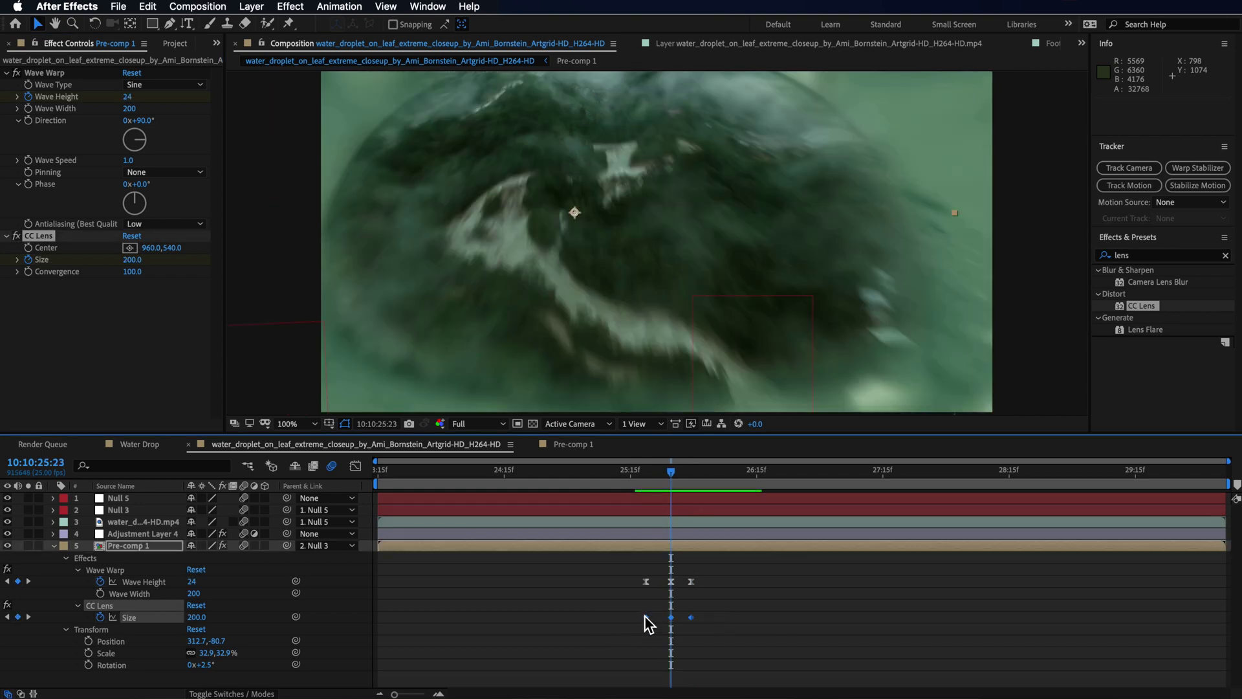
{"action": "right_click", "coordinate": [646, 618]}
{"action": "mouse_move", "coordinate": [740, 688]}
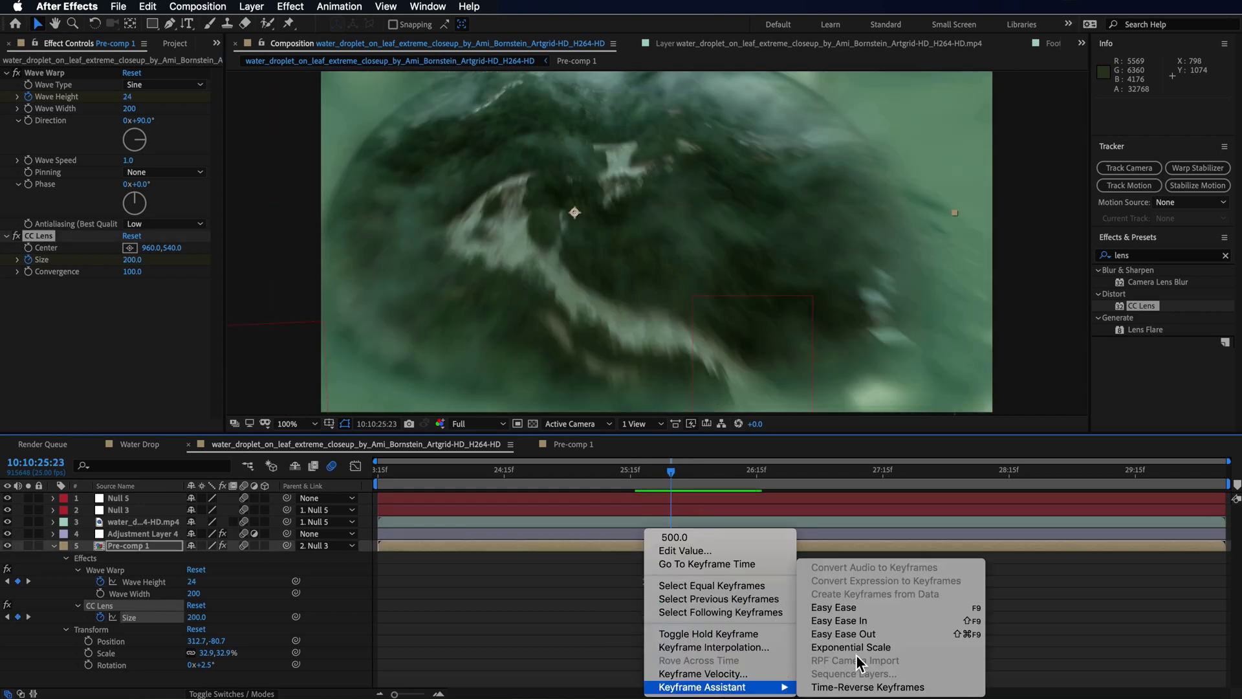
{"action": "left_click", "coordinate": [841, 609]}
{"action": "left_click_drag", "start_coordinate": [670, 471], "coordinate": [595, 529]}
{"action": "key", "text": "space"}
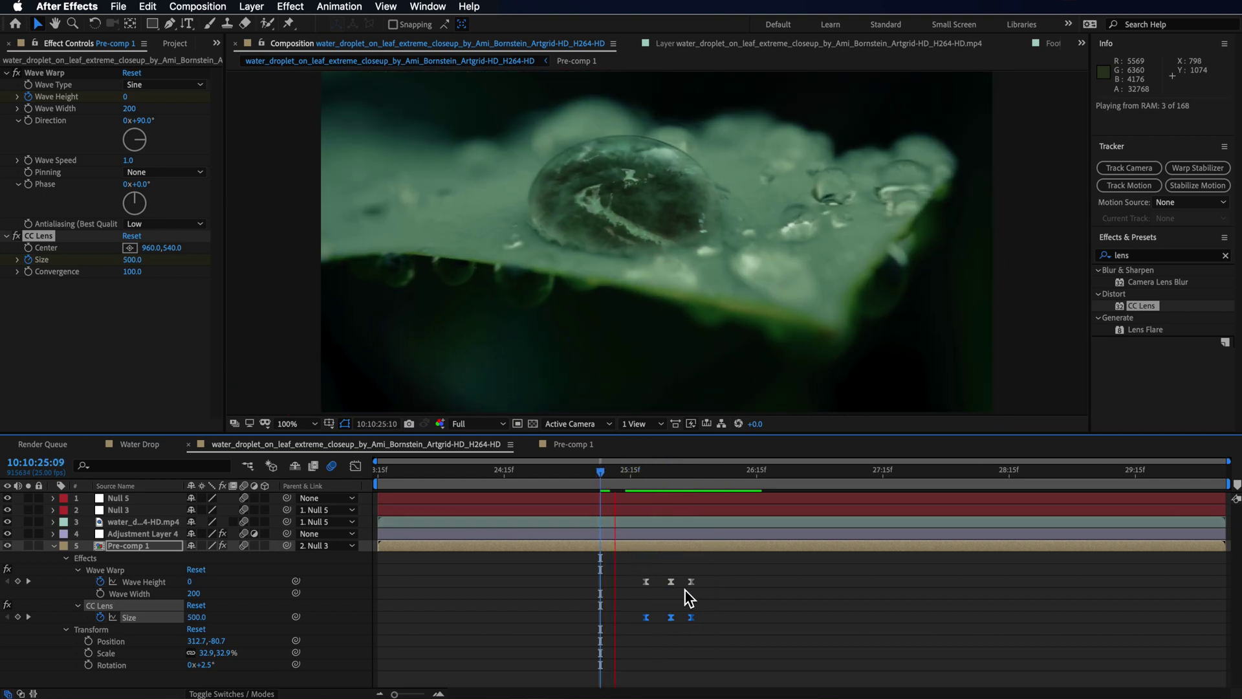
{"action": "left_click", "coordinate": [627, 469]}
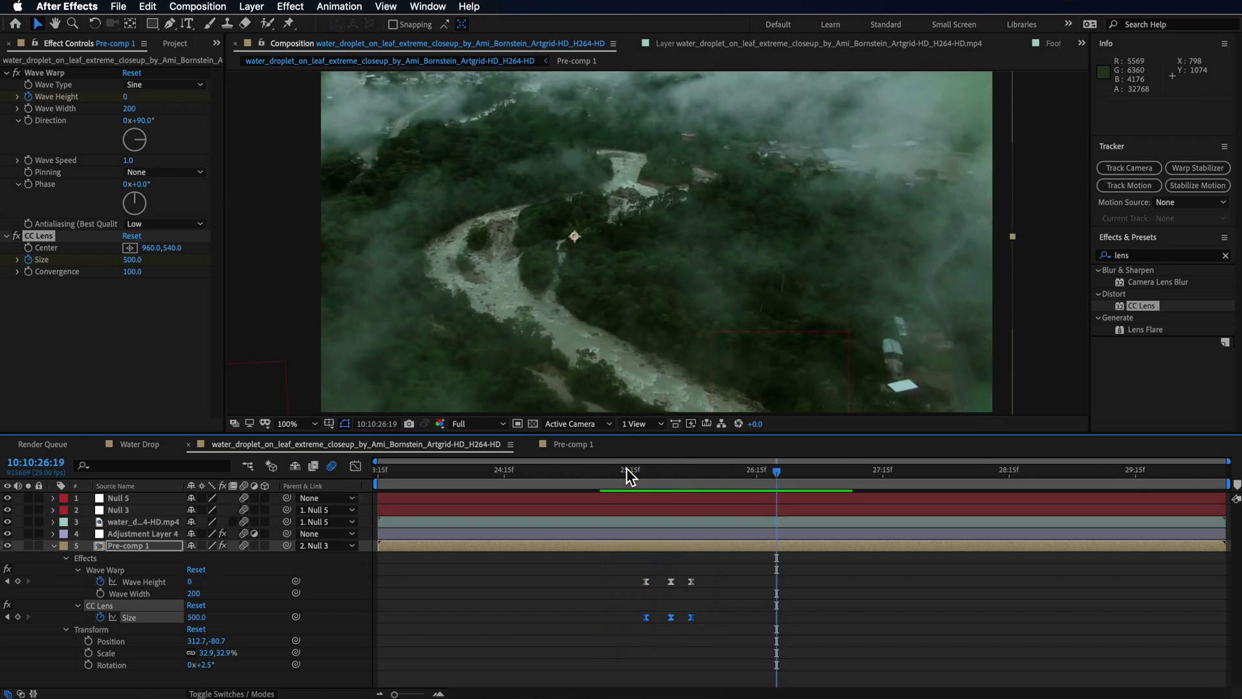